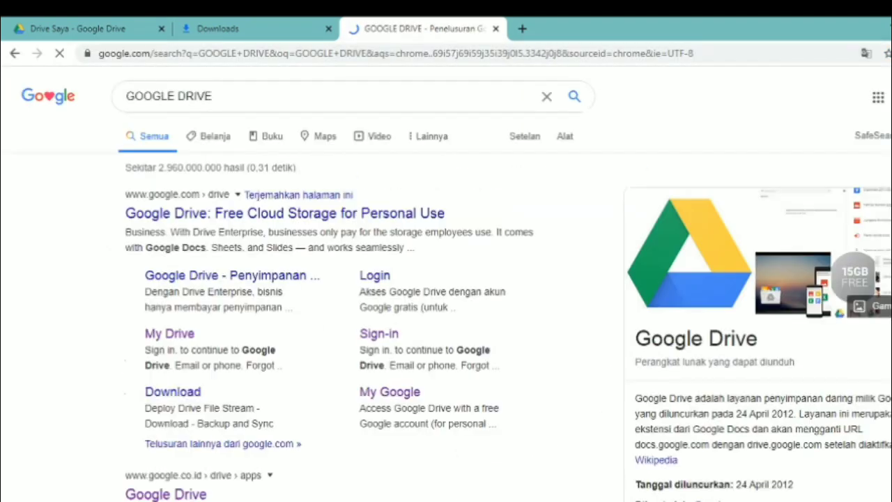
# - Open Google Drive from the search results and go into My Drive
pyautogui.scroll(-3, 97, 395)
pyautogui.click(183, 300)
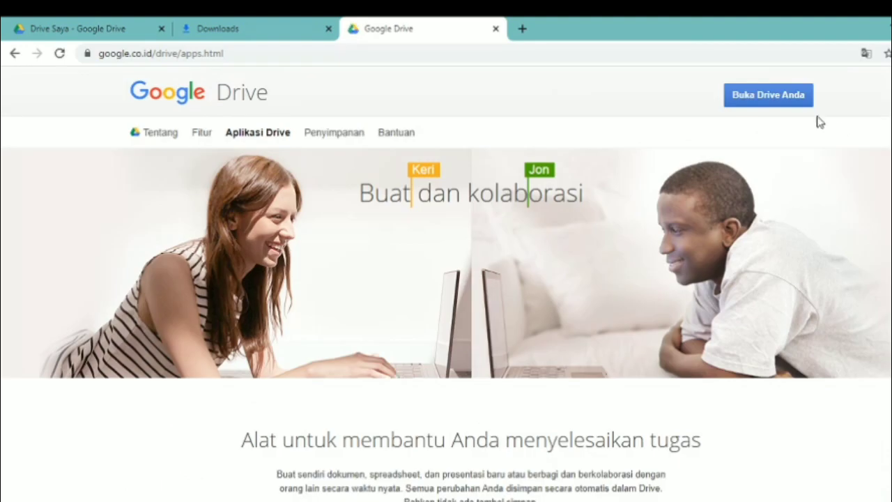
pyautogui.click(772, 95)
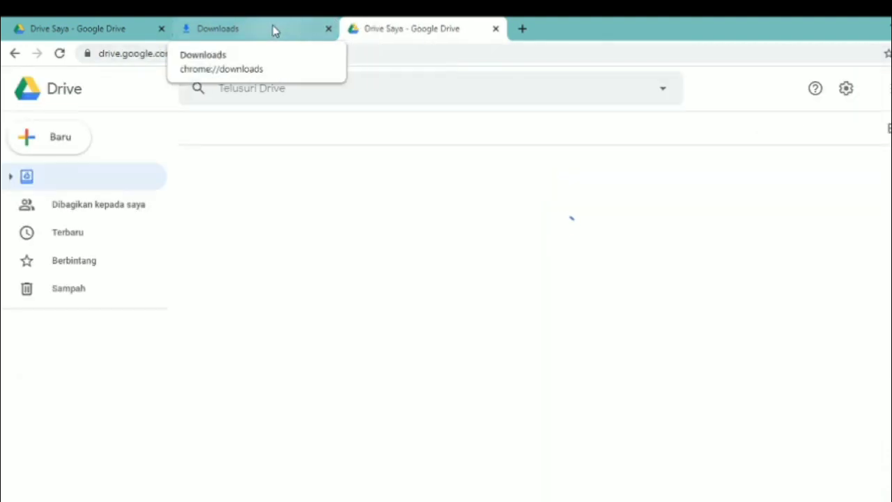
pyautogui.click(272, 28)
# - Create a new blank Google Formulir form from Drive's Baru > Lainnya menu
pyautogui.click(328, 29)
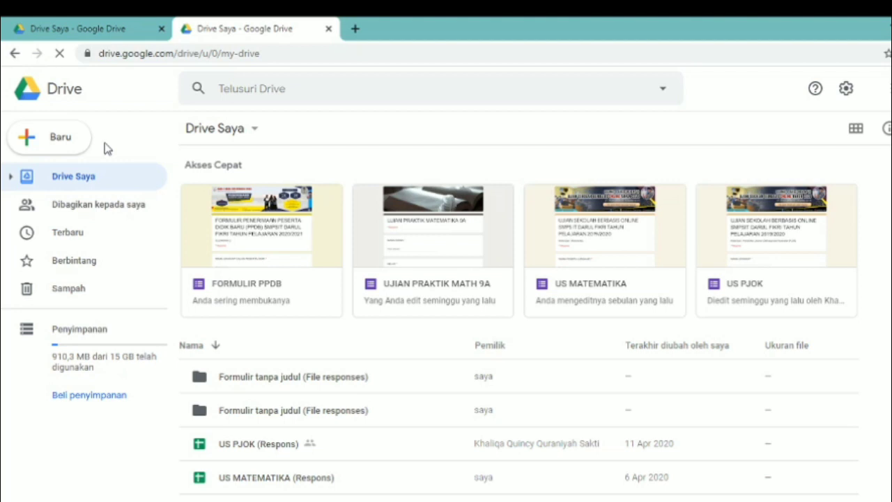
pyautogui.click(73, 148)
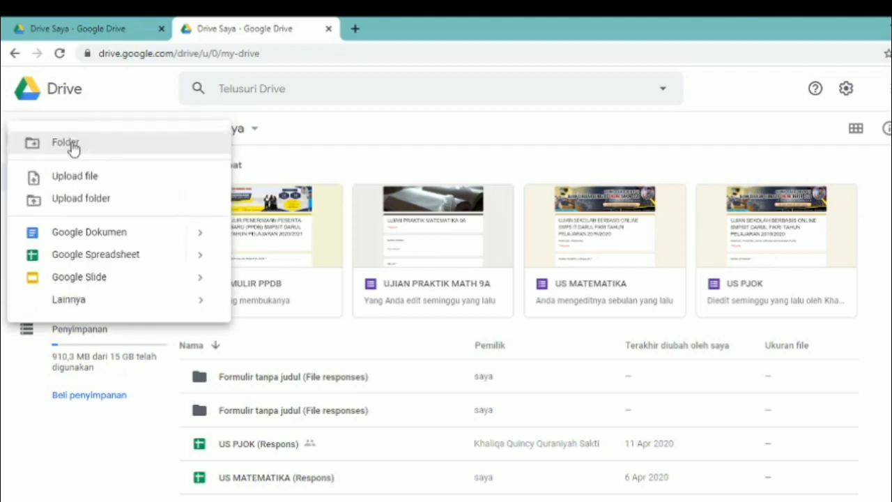
pyautogui.moveTo(86, 299)
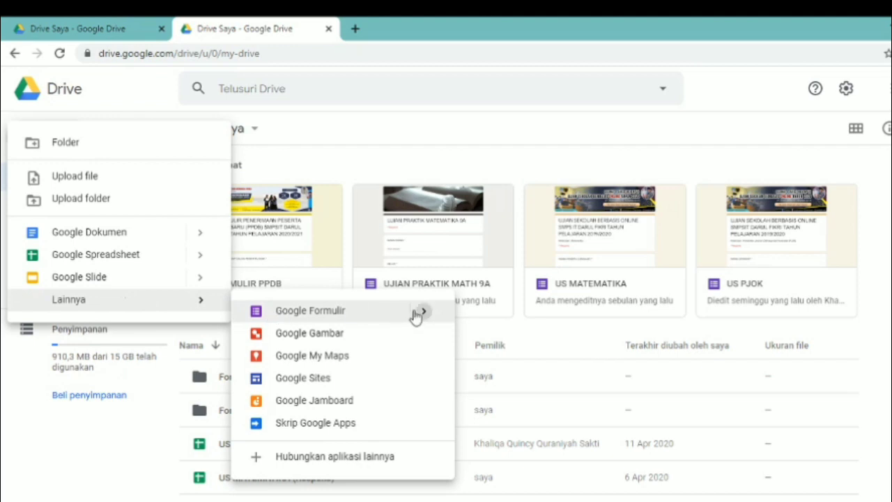
pyautogui.moveTo(414, 315)
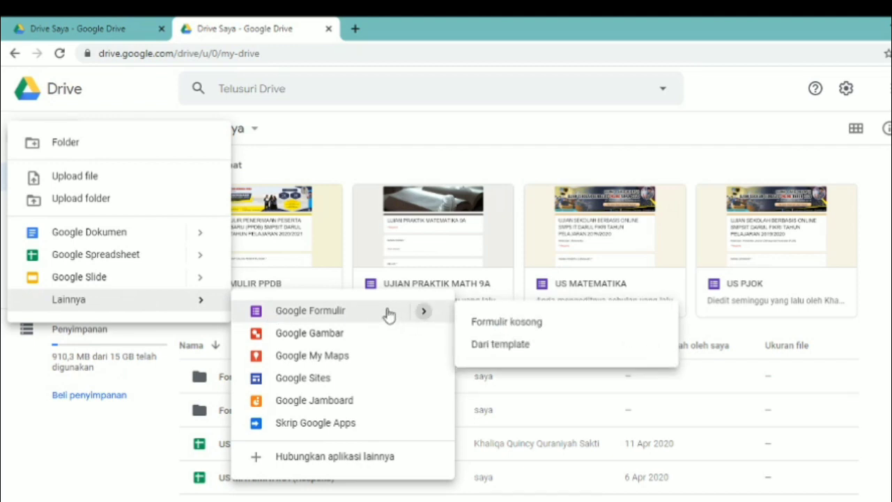
pyautogui.click(388, 313)
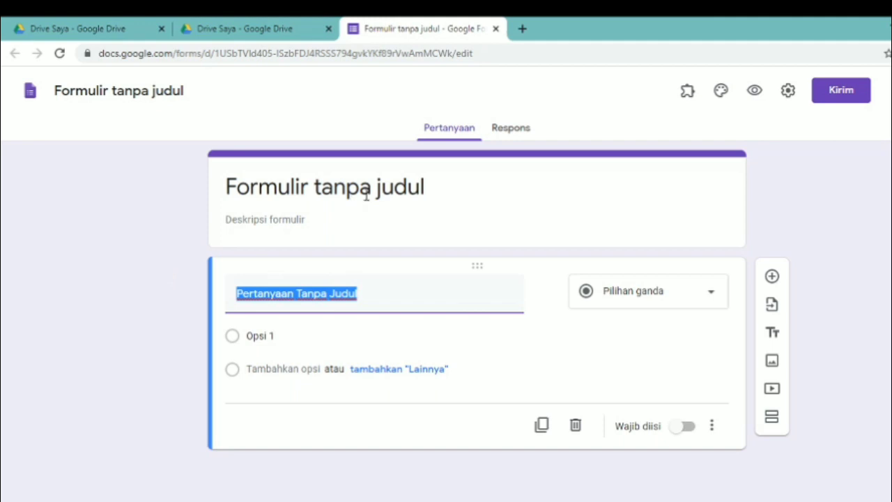
pyautogui.click(423, 187)
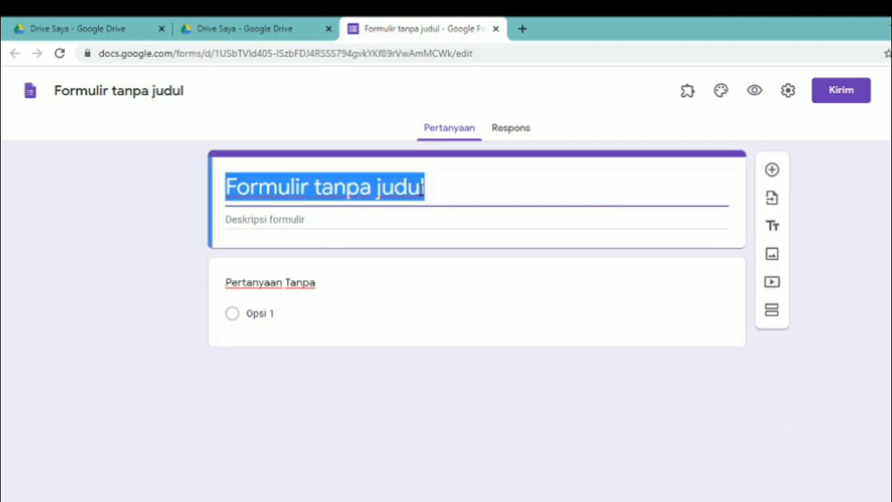
# - Title the form 'UJIAN SEKOLAH BERSBASIS ONLINE SMPS IT DARUL FIRKI BENGKULU UTARA TAHUN PELAJARAN 20210/2021'
pyautogui.write('UJIAN SK')
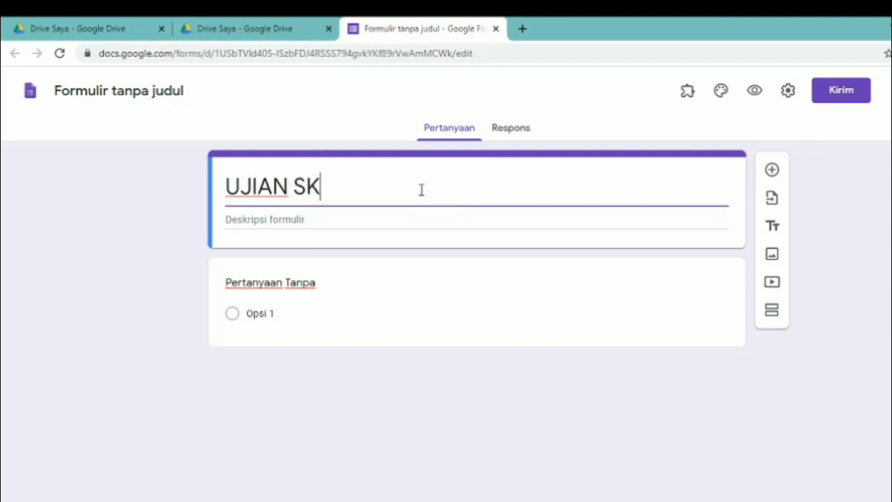
pyautogui.press('BackSpace')
pyautogui.write('EKOLAH ')
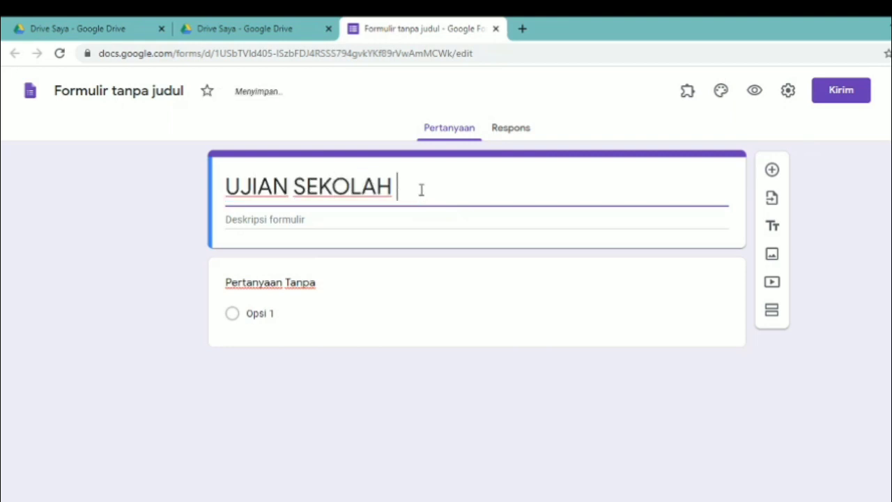
pyautogui.write('BERSBASIS ONLINE')
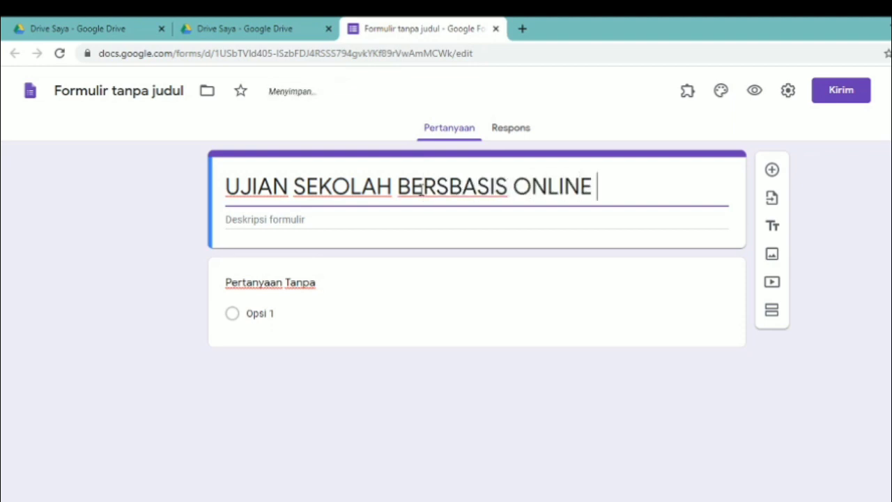
pyautogui.write(' SMP')
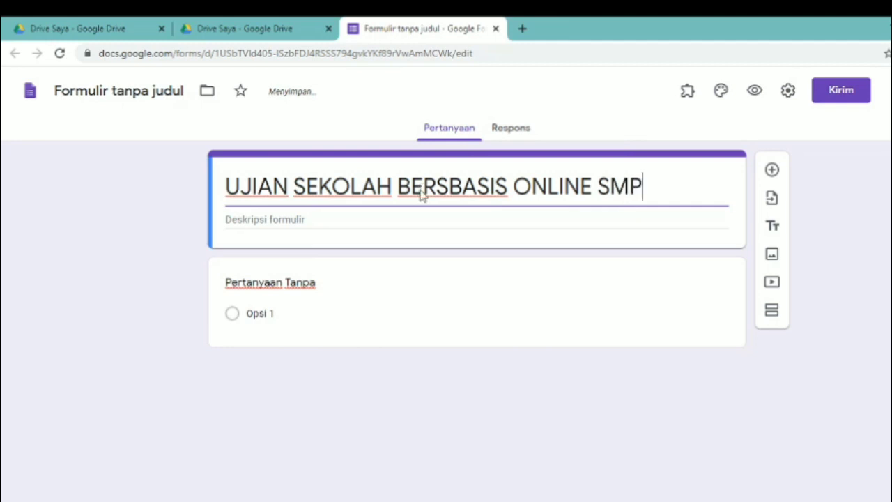
pyautogui.write('S IT DARUL')
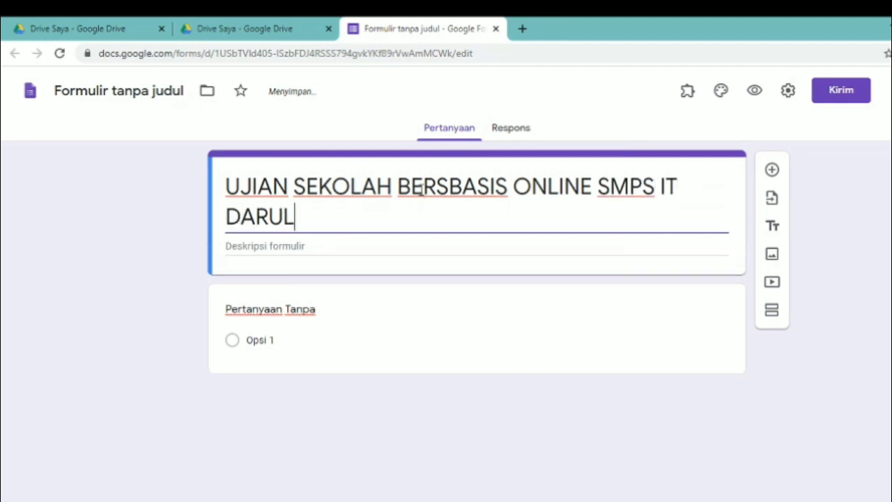
pyautogui.write(' FIRKI BENG')
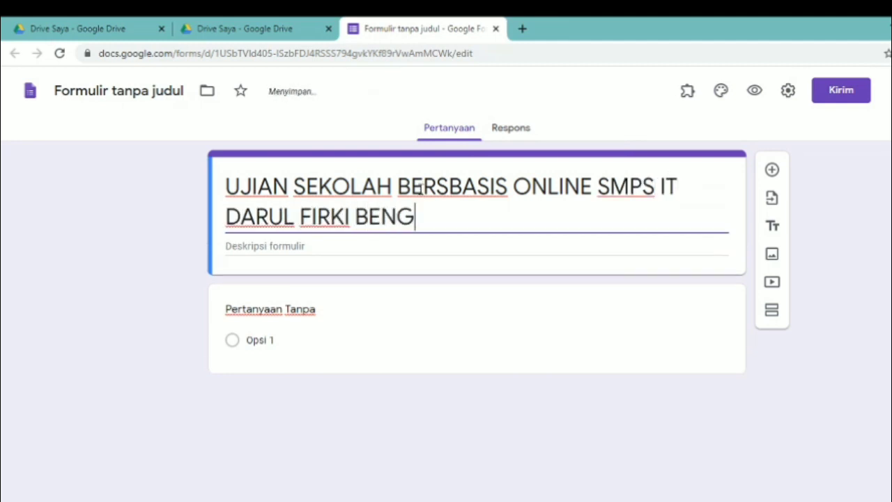
pyautogui.write('KULU UTRA')
pyautogui.press('BackSpace')
pyautogui.press('BackSpace')
pyautogui.press('BackSpace')
pyautogui.write('TARA ')
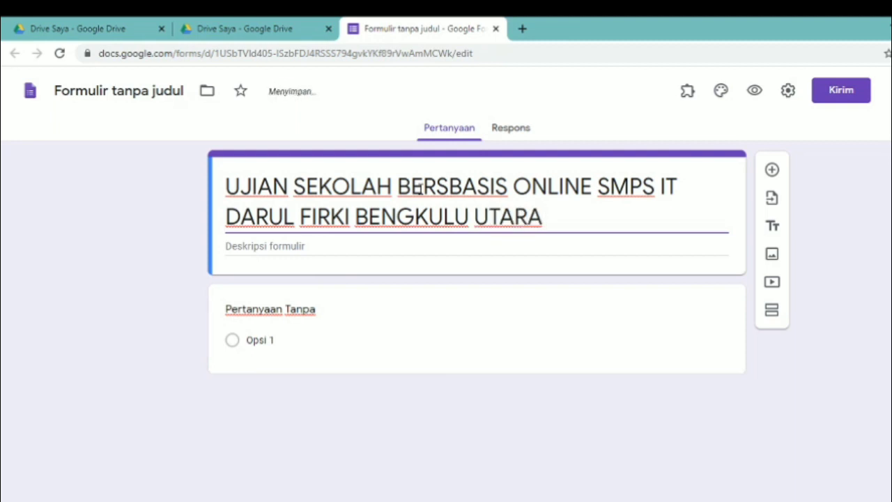
pyautogui.write('TAHUN')
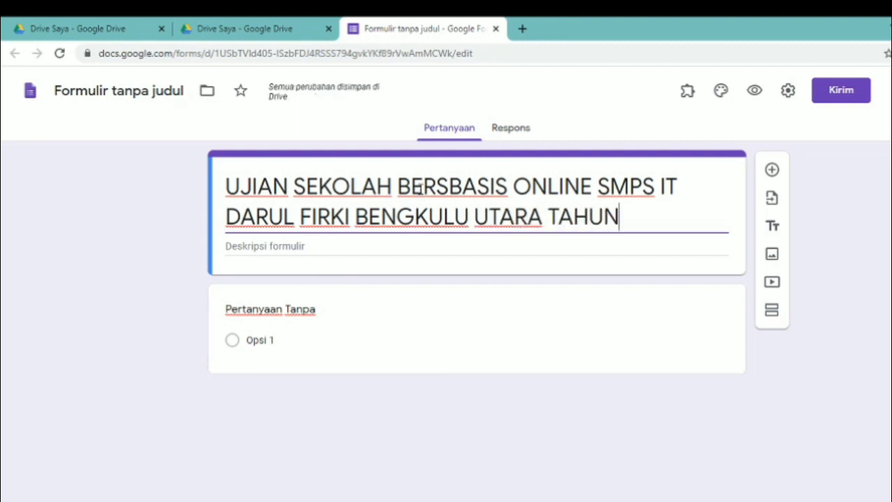
pyautogui.write(' PELAJARAN 202')
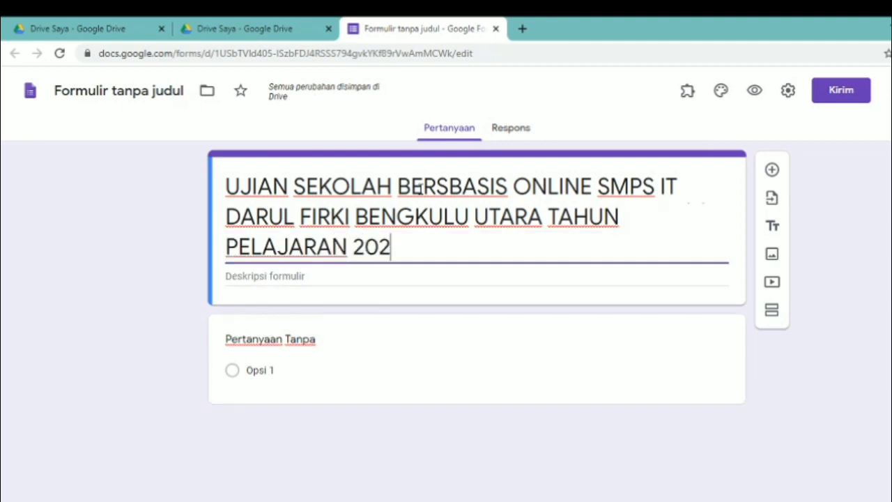
pyautogui.write('10/2021')
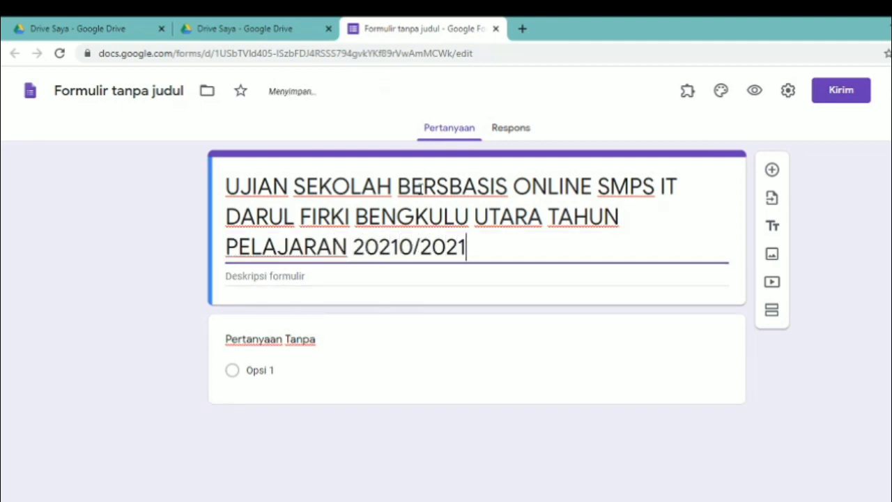
# - Add the form description 'Mata Ujian : Matematika'
pyautogui.click(303, 278)
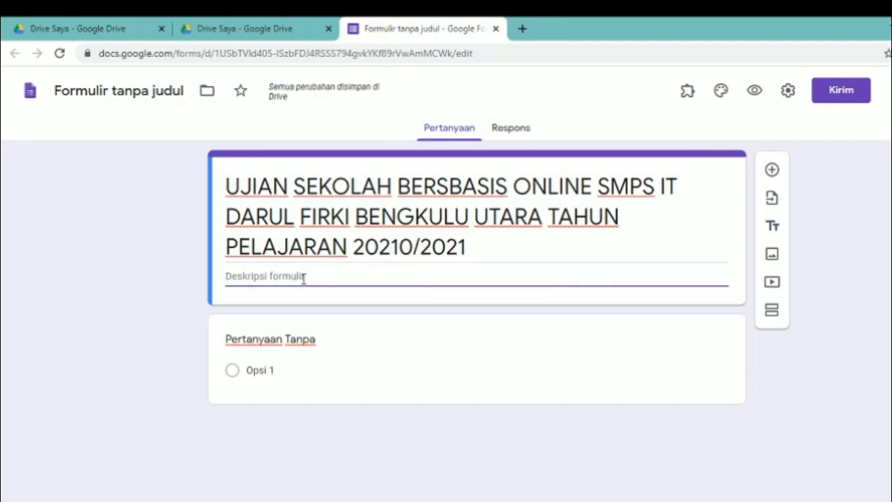
pyautogui.write('mATA')
pyautogui.press('BackSpace')
pyautogui.press('BackSpace')
pyautogui.press('BackSpace')
pyautogui.press('BackSpace')
pyautogui.press('BackSpace')
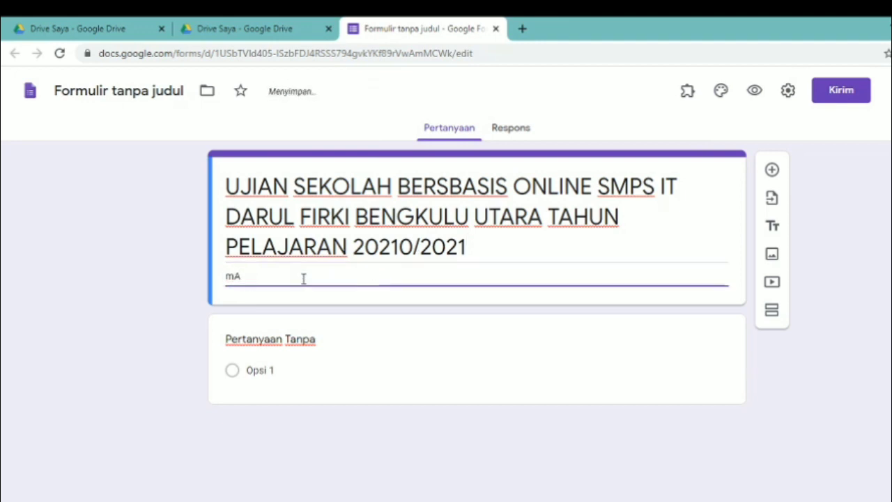
pyautogui.write('mate')
pyautogui.press('BackSpace')
pyautogui.write('a')
pyautogui.press('BackSpace')
pyautogui.press('BackSpace')
pyautogui.press('BackSpace')
pyautogui.press('BackSpace')
pyautogui.write('mAT')
pyautogui.press('BackSpace')
pyautogui.press('BackSpace')
pyautogui.press('BackSpace')
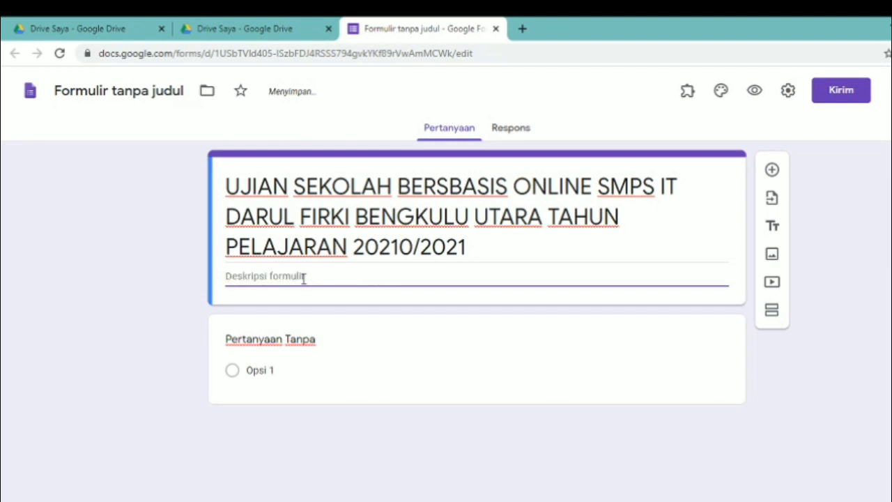
pyautogui.write('Mata Uj')
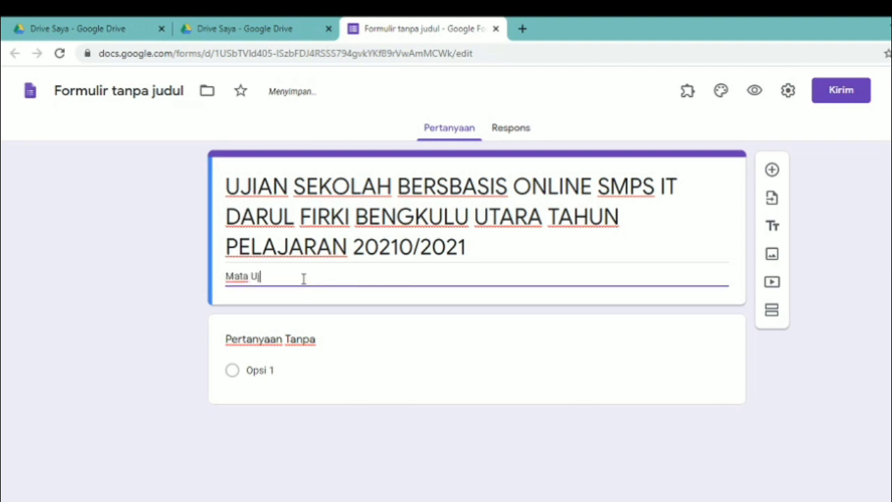
pyautogui.write('ian : Matematika')
pyautogui.click(834, 273)
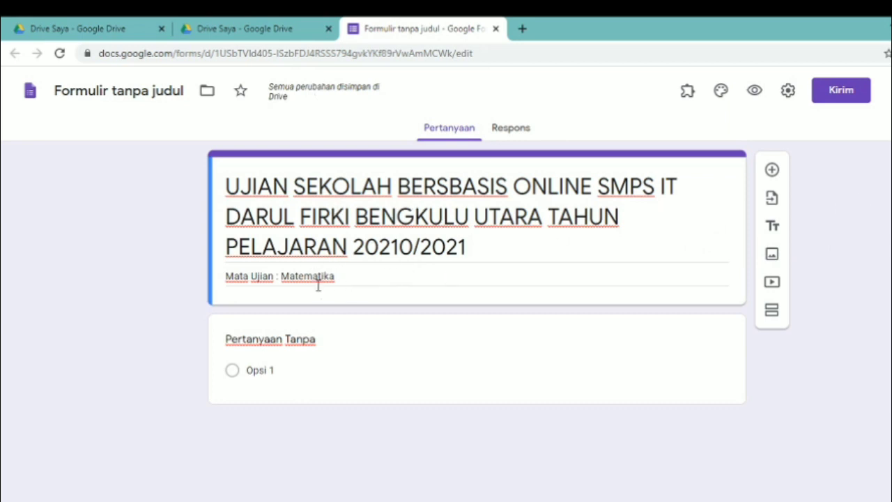
pyautogui.click(281, 340)
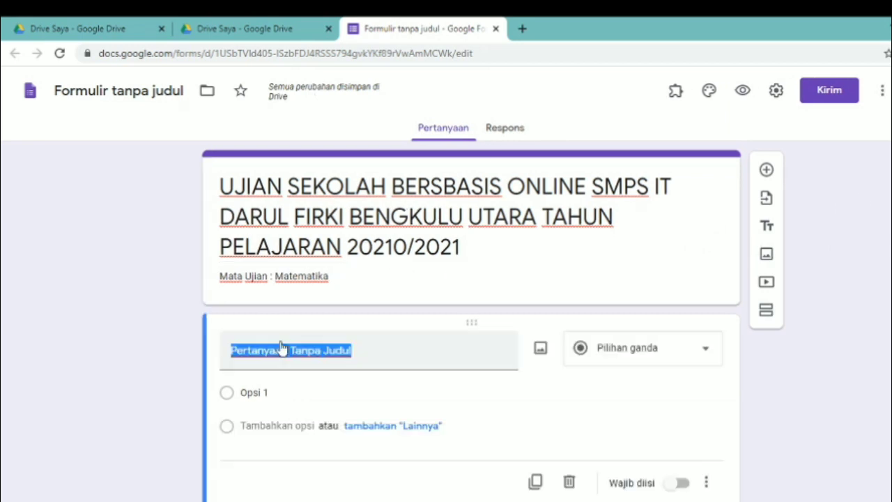
# - Retitle the first question 'NAMA PESERTA LENGKAP', set it to Jawaban singkat and Wajib diisi
pyautogui.click(369, 353)
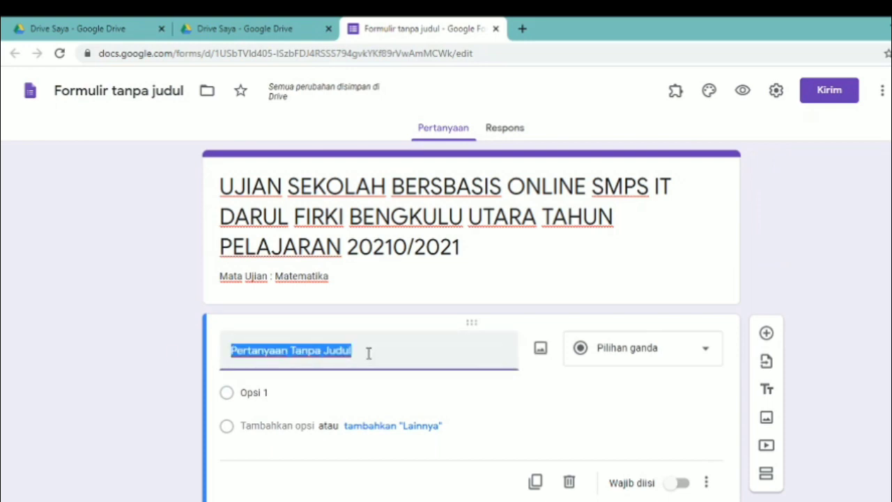
pyautogui.press('BackSpace')
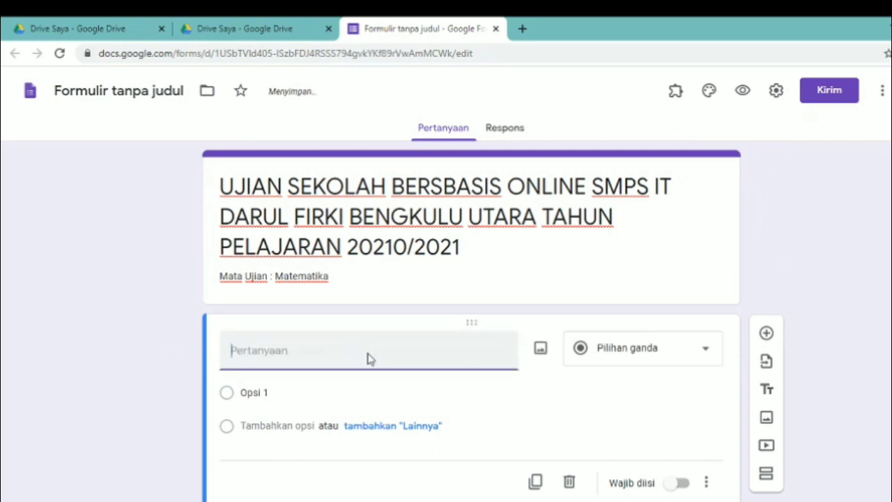
pyautogui.write('NAMA PE')
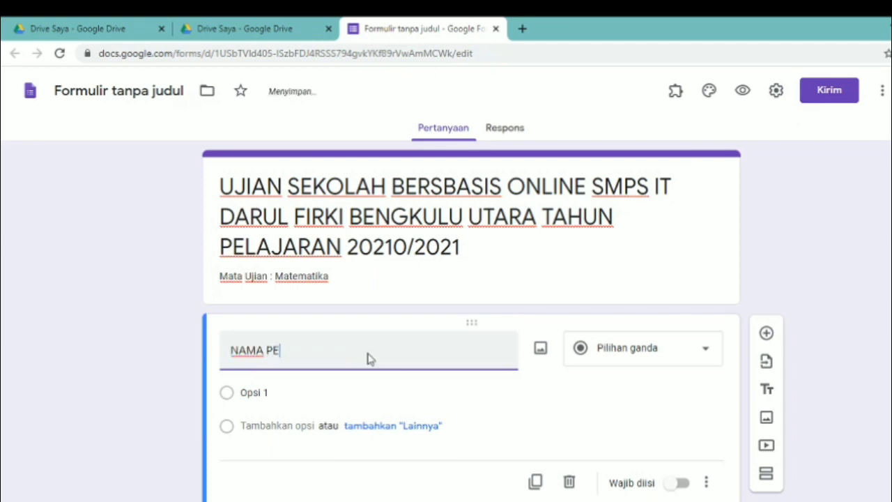
pyautogui.write('SERTA LENGKAP')
pyautogui.click(149, 367)
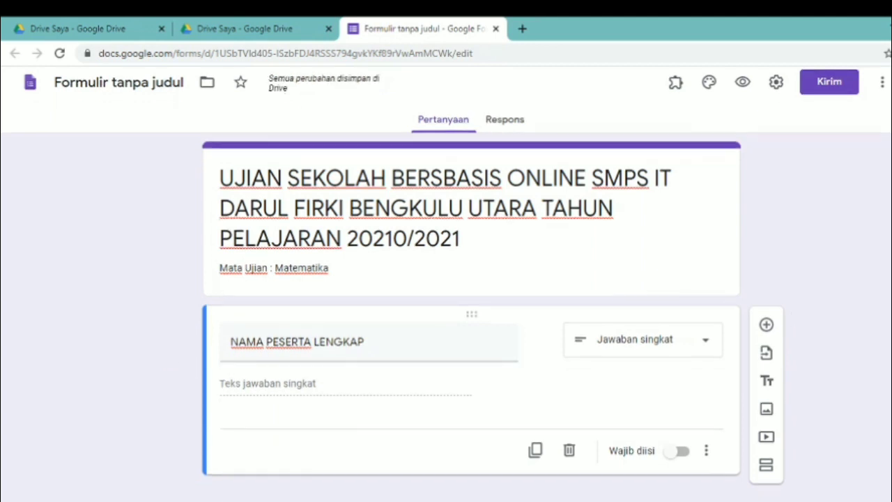
pyautogui.click(705, 341)
pyautogui.click(667, 107)
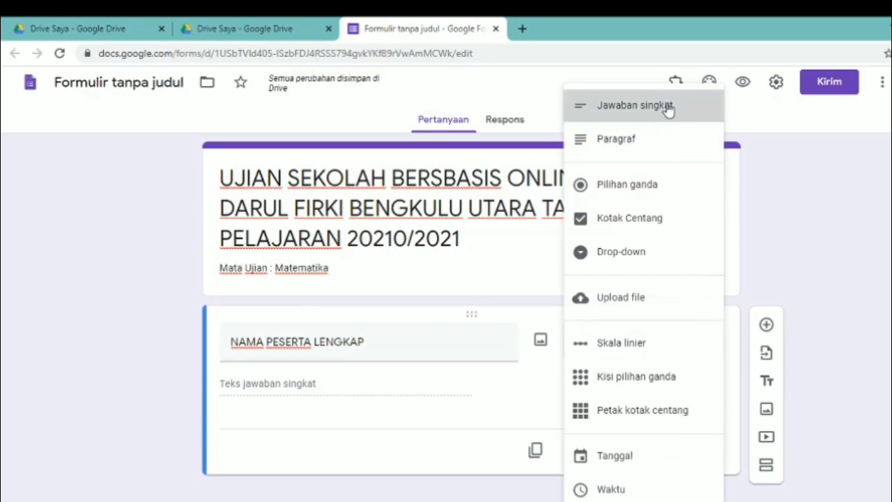
pyautogui.click(681, 453)
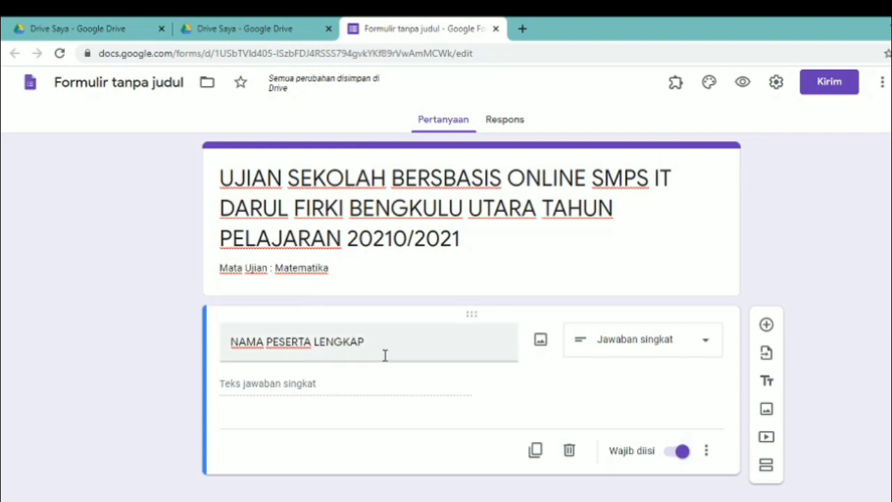
pyautogui.tripleClick(233, 343)
pyautogui.click(233, 343)
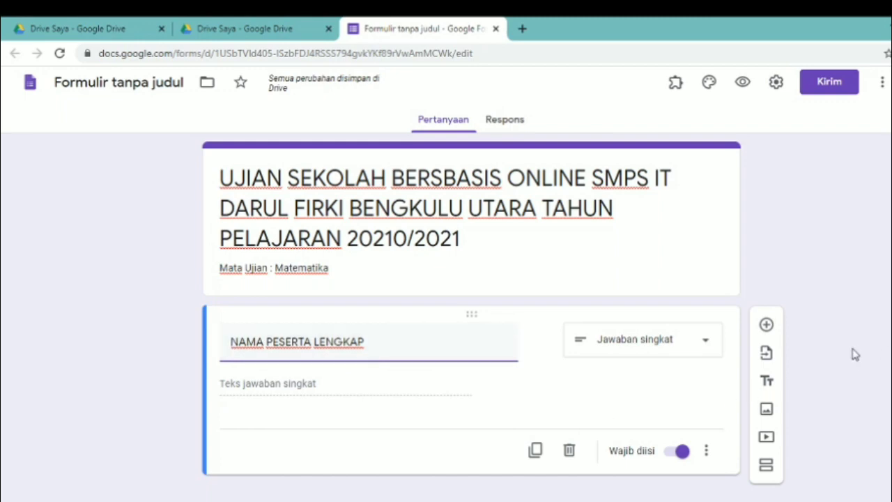
# - Add a new question titled KELAS with the Drop-down answer type
pyautogui.click(767, 325)
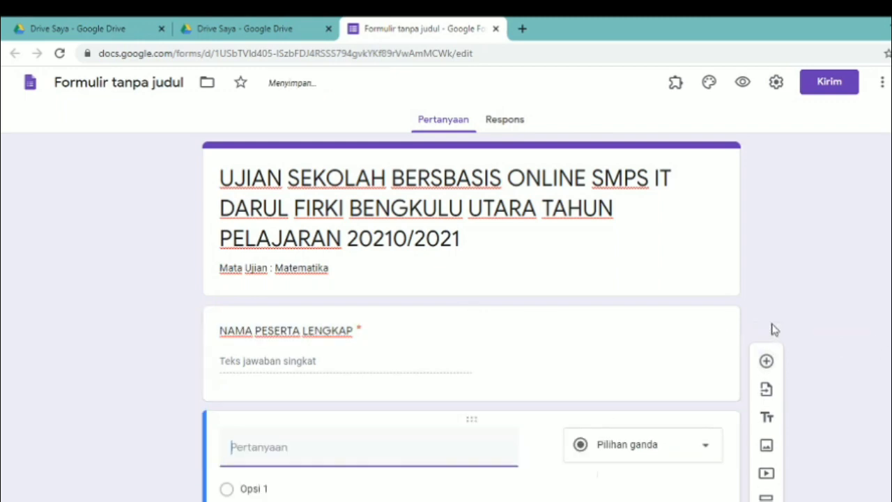
pyautogui.write('KELAS')
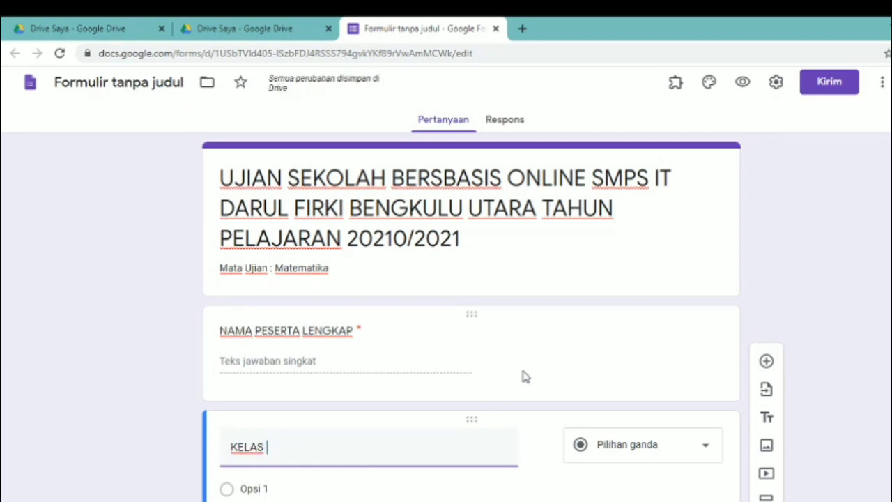
pyautogui.scroll(-2, 471, 314)
pyautogui.click(862, 322)
pyautogui.click(316, 357)
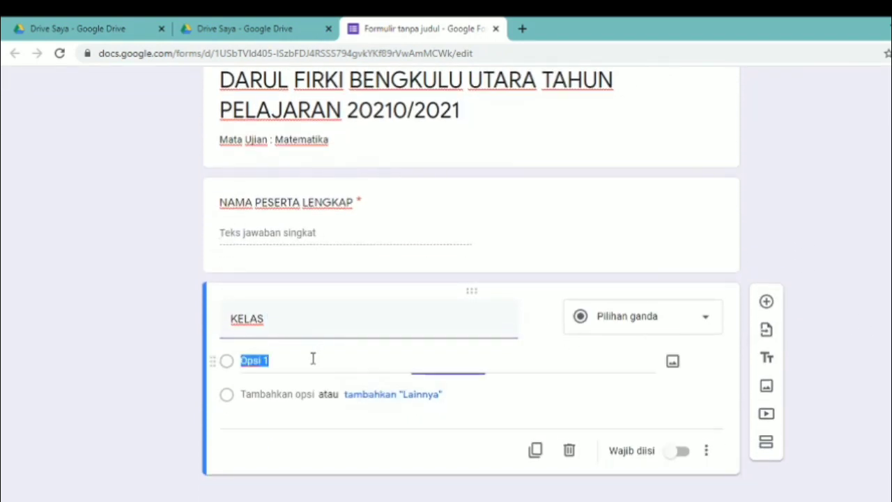
pyautogui.click(681, 325)
pyautogui.click(657, 255)
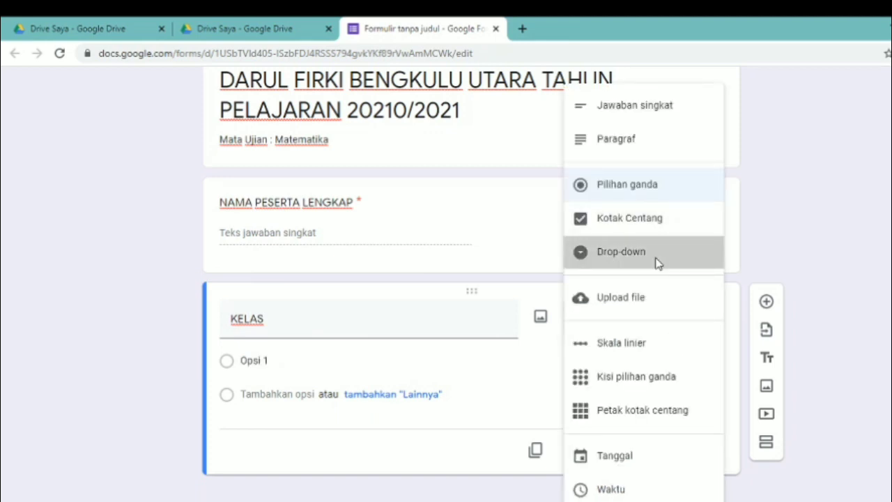
# - Enter the KELAS options IX. A, IX. B, IX. C and IX. D, removing the extra fifth option
pyautogui.click(282, 369)
pyautogui.write('IX. A')
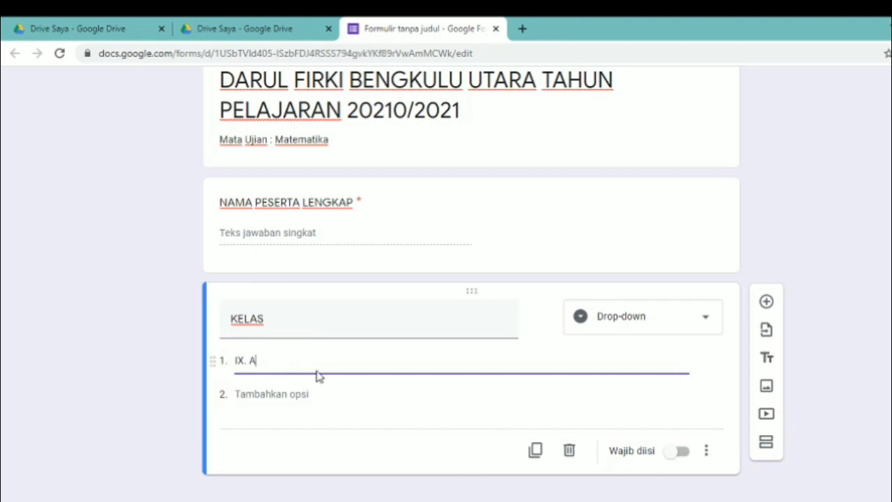
pyautogui.press('Return')
pyautogui.press('BackSpace')
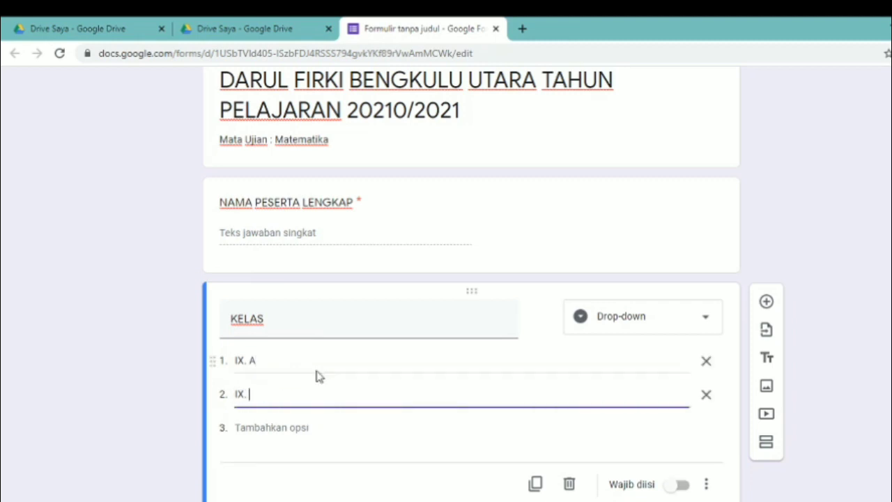
pyautogui.press('Return')
pyautogui.press('BackSpace')
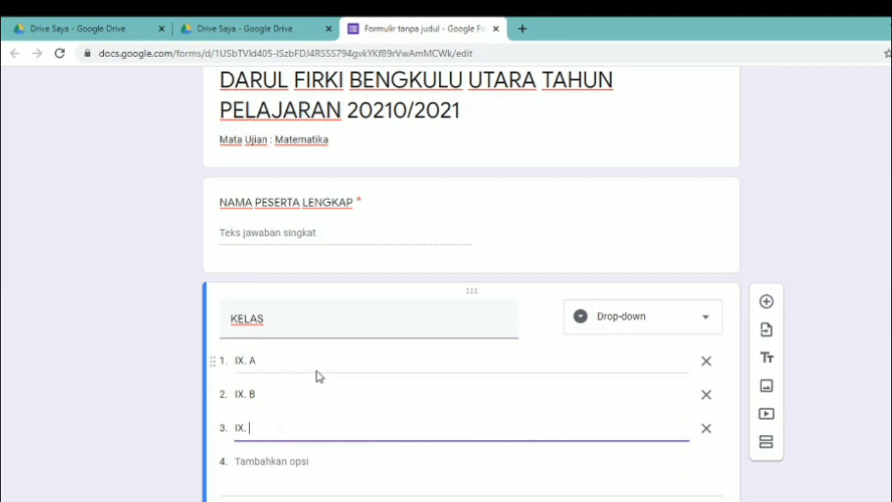
pyautogui.press('Return')
pyautogui.press('BackSpace')
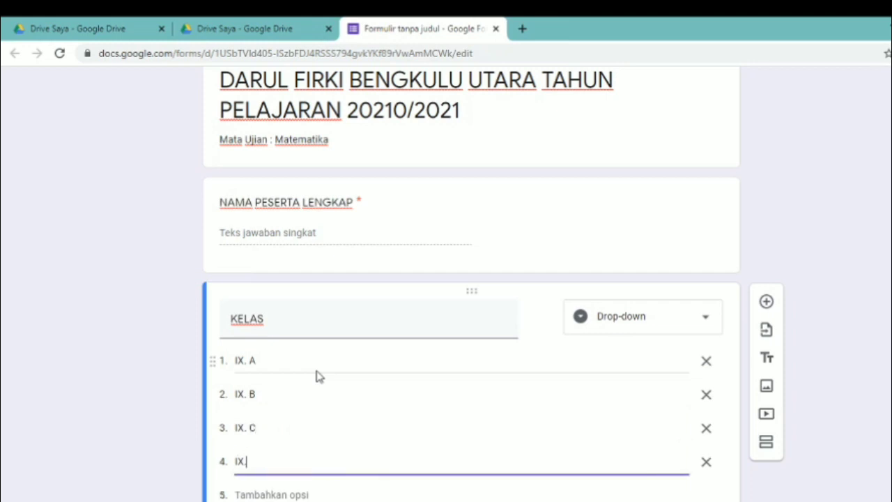
pyautogui.click(106, 374)
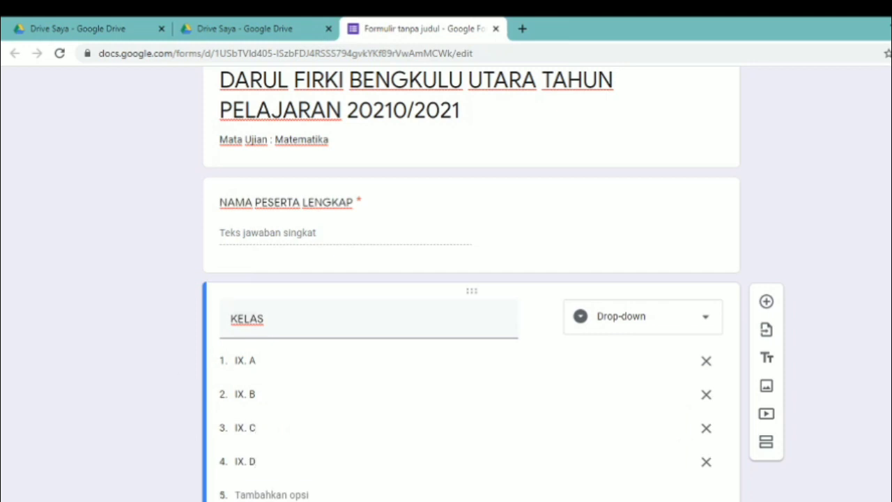
pyautogui.scroll(-2, 397, 365)
pyautogui.click(304, 404)
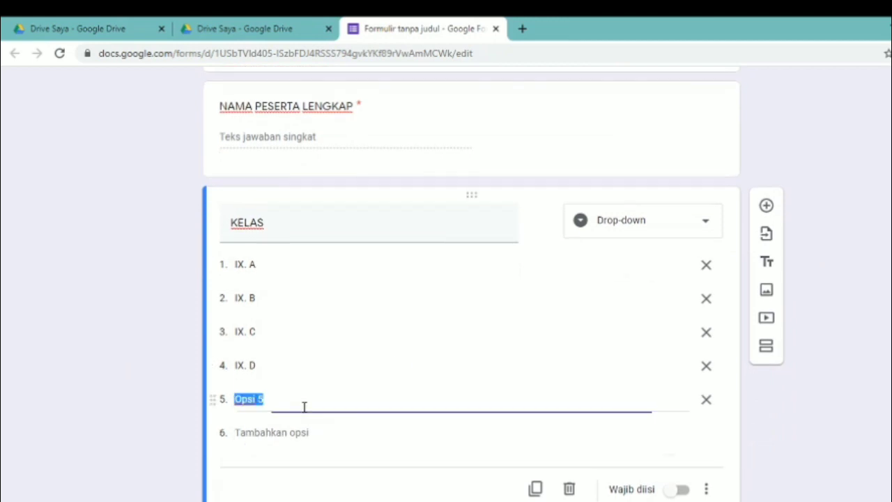
pyautogui.click(115, 406)
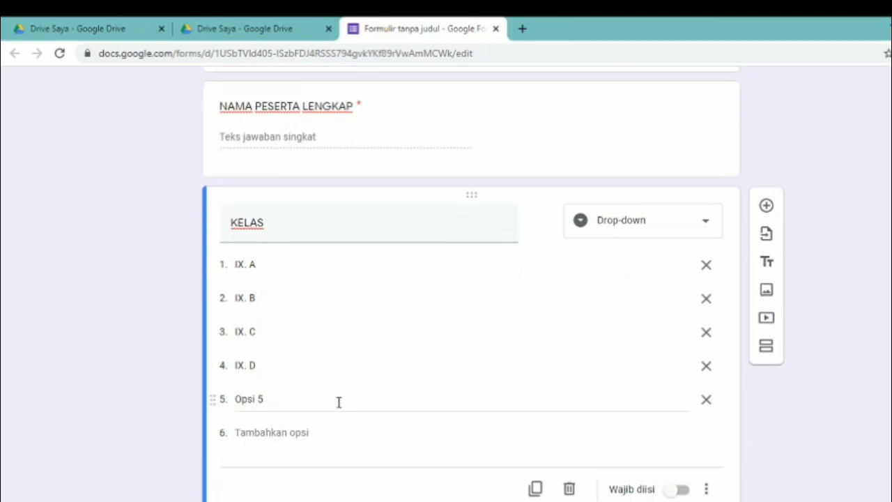
pyautogui.click(706, 399)
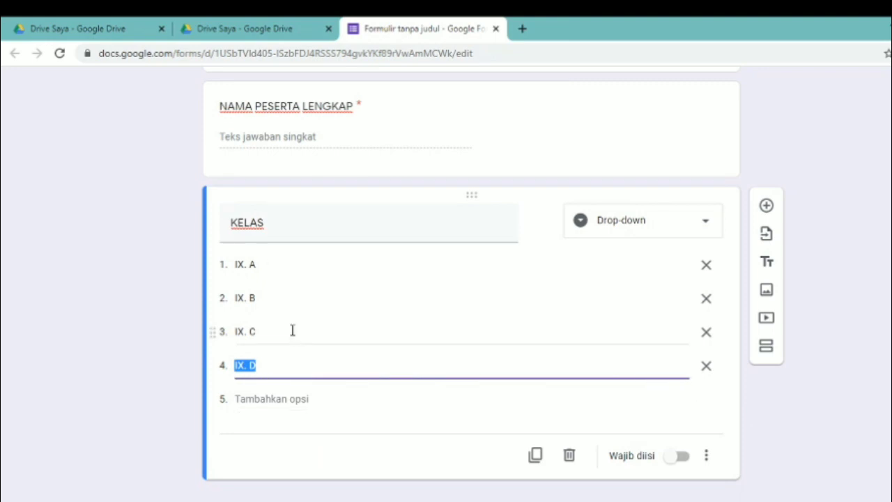
pyautogui.click(168, 362)
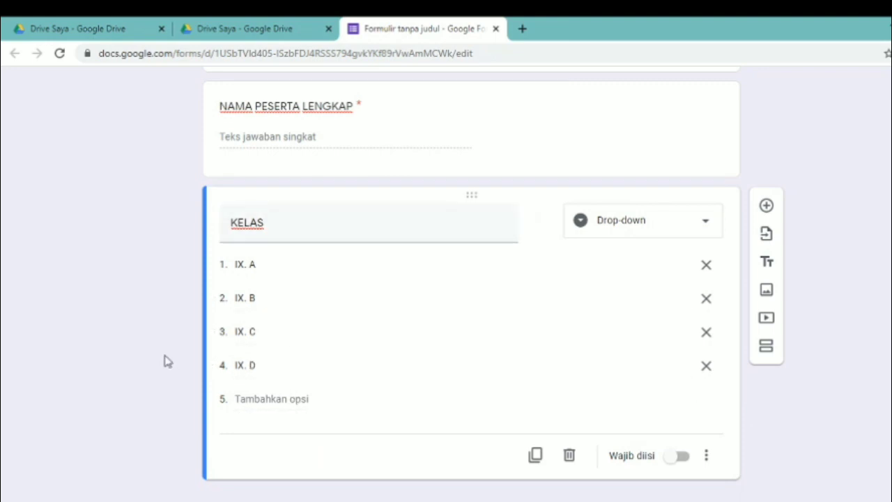
# - Make KELAS required and add a new blank question below it
pyautogui.click(680, 457)
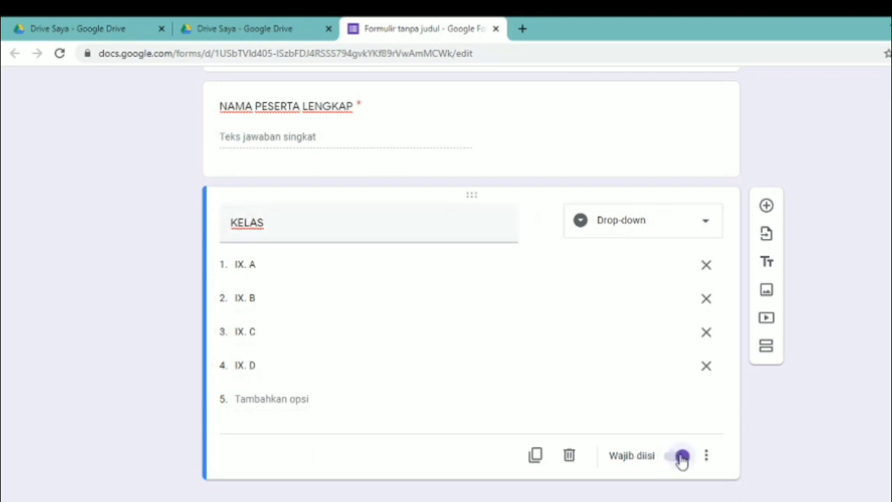
pyautogui.scroll(2, 471, 279)
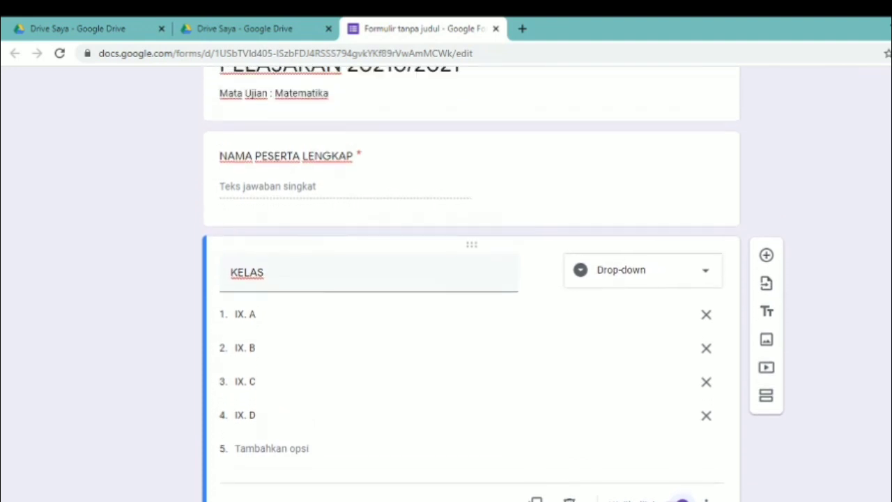
pyautogui.scroll(-2, 471, 279)
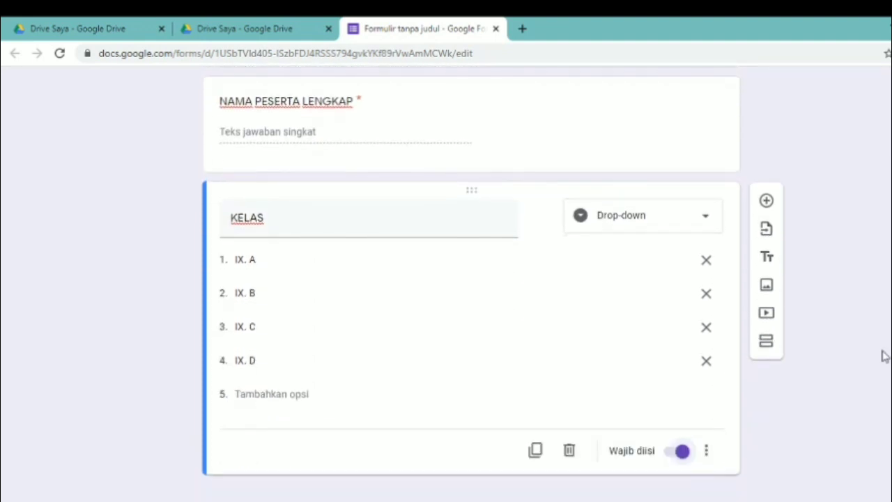
pyautogui.click(767, 201)
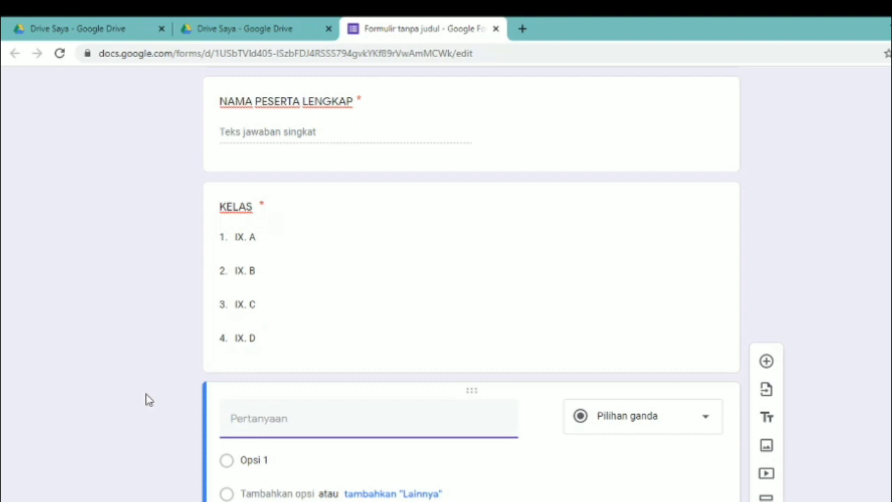
# - Title the question NOMOR UJIAN as a required short answer with no response validation
pyautogui.write('NOMOR UJIAN')
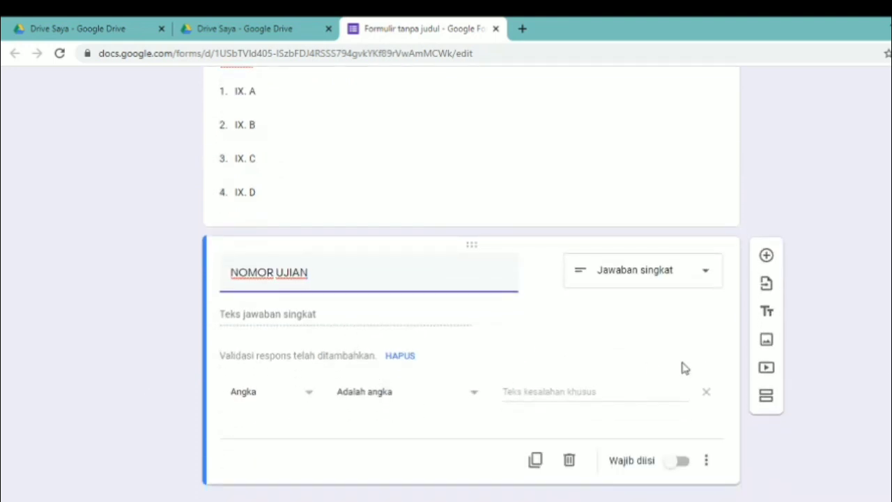
pyautogui.click(706, 394)
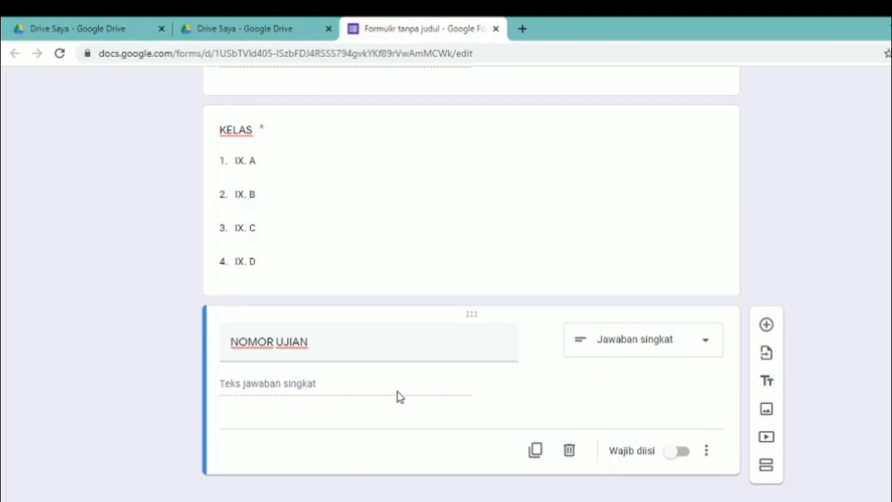
pyautogui.click(673, 453)
pyautogui.click(706, 451)
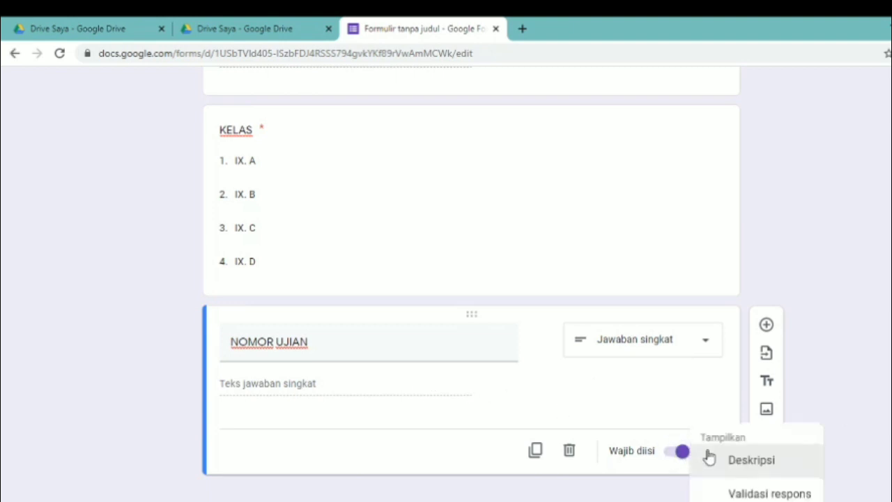
pyautogui.click(735, 491)
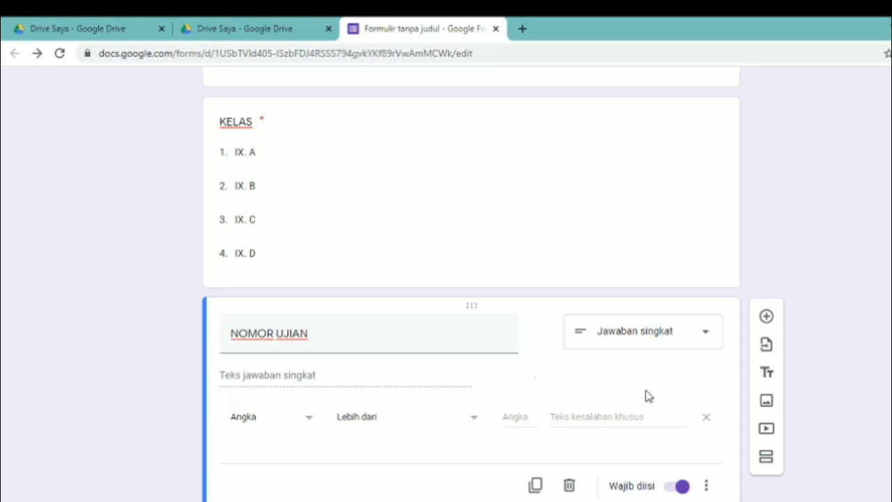
pyautogui.click(706, 417)
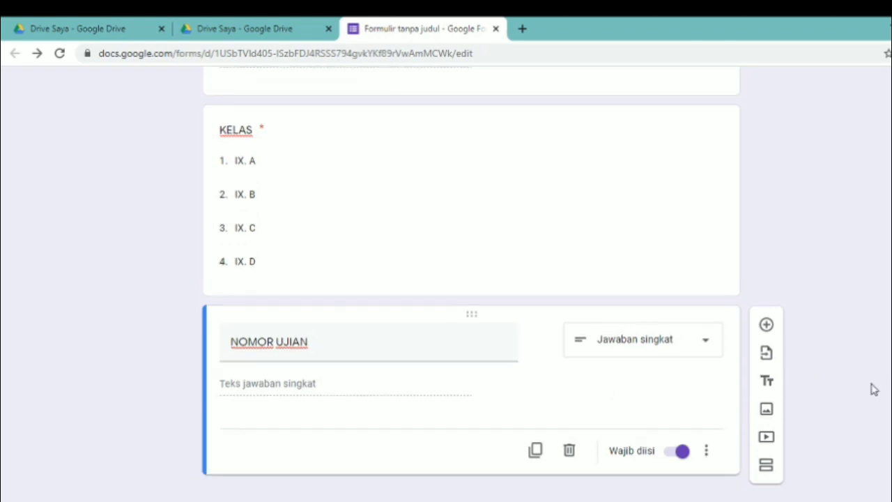
pyautogui.click(766, 324)
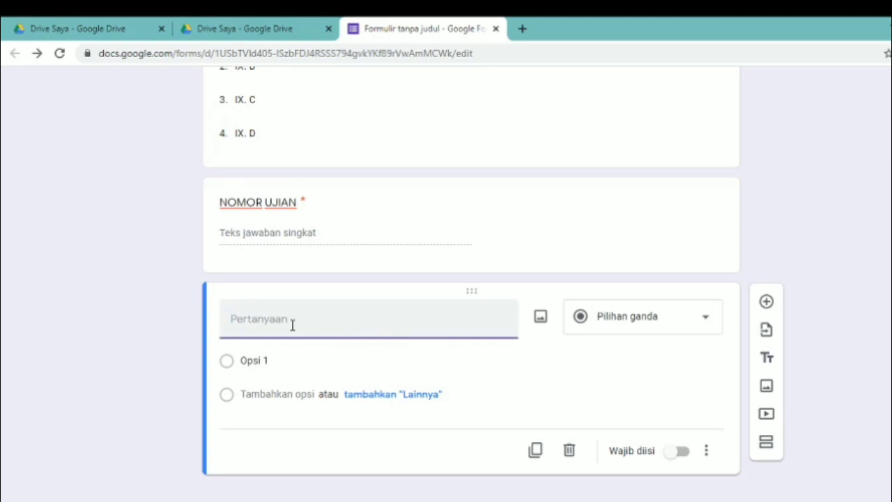
# - Ask respondents to retype "SAYA MENGERJAKAN UJIAN DENGAN JUJUR" as a required Paragraf question
pyautogui.write('Ketik Ulang per')
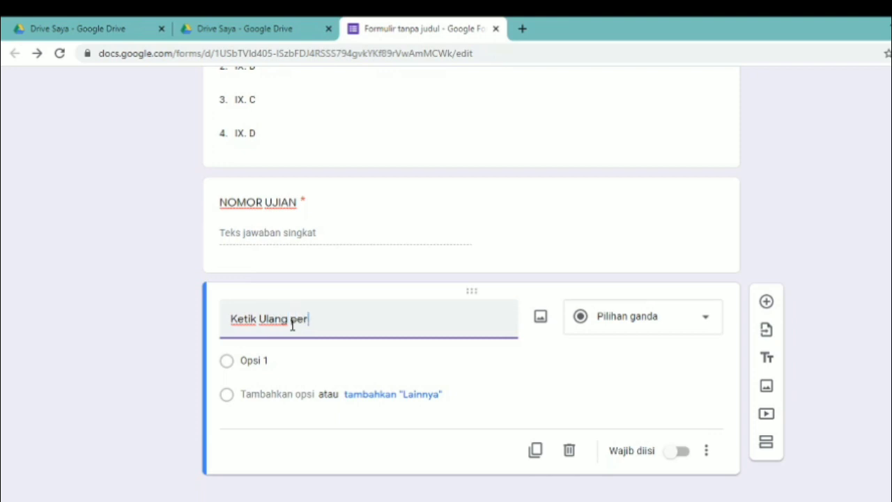
pyautogui.write('iku')
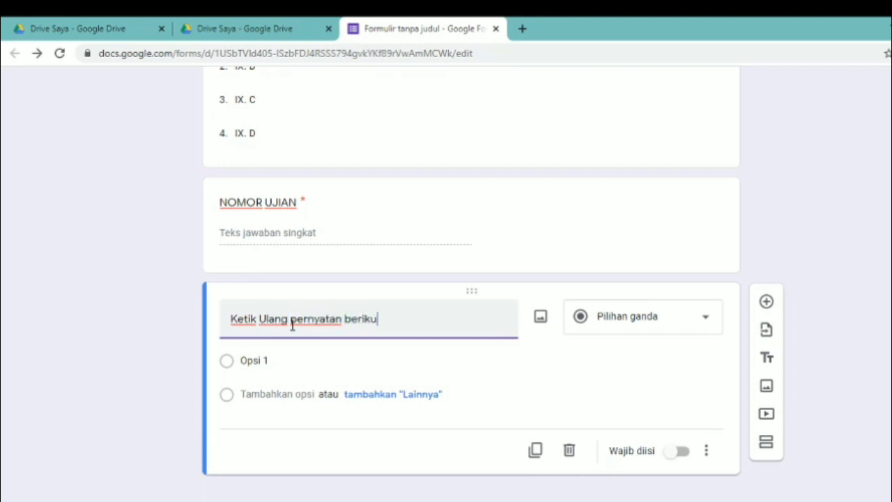
pyautogui.write('t. " SAYA MENGER')
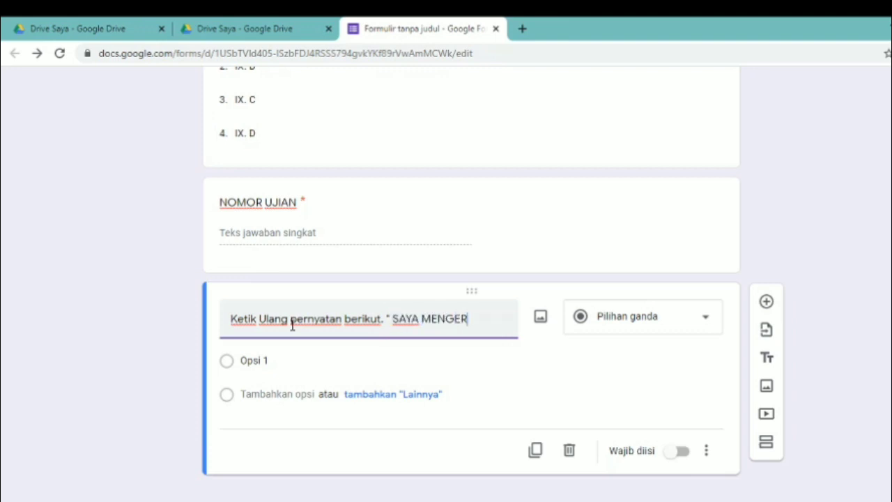
pyautogui.write('JAKAN UJIAN D')
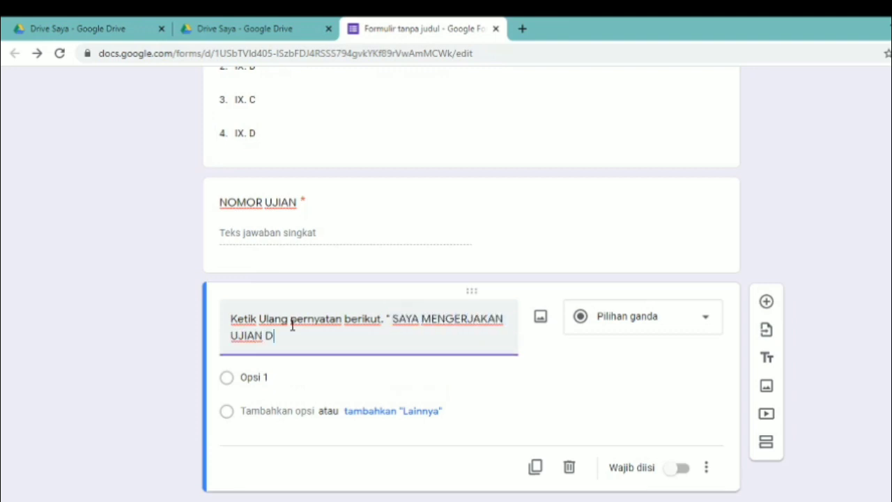
pyautogui.write('ENGAN JUJUR"')
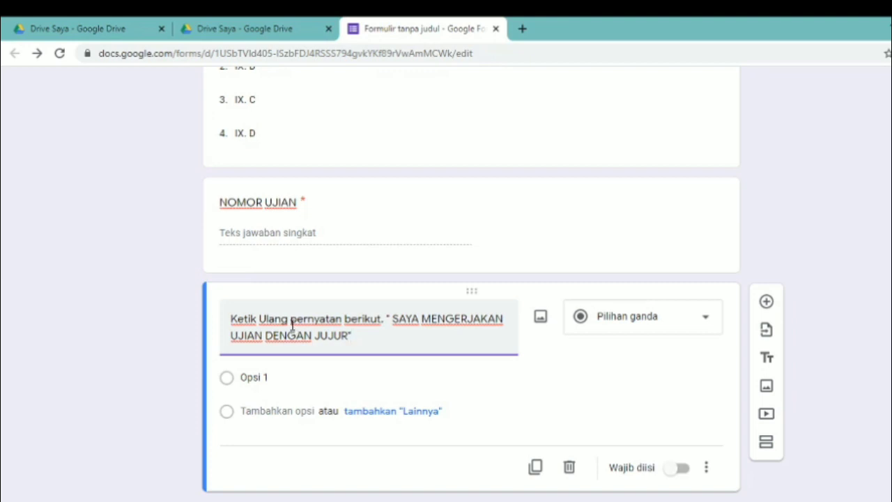
pyautogui.click(661, 320)
pyautogui.click(641, 105)
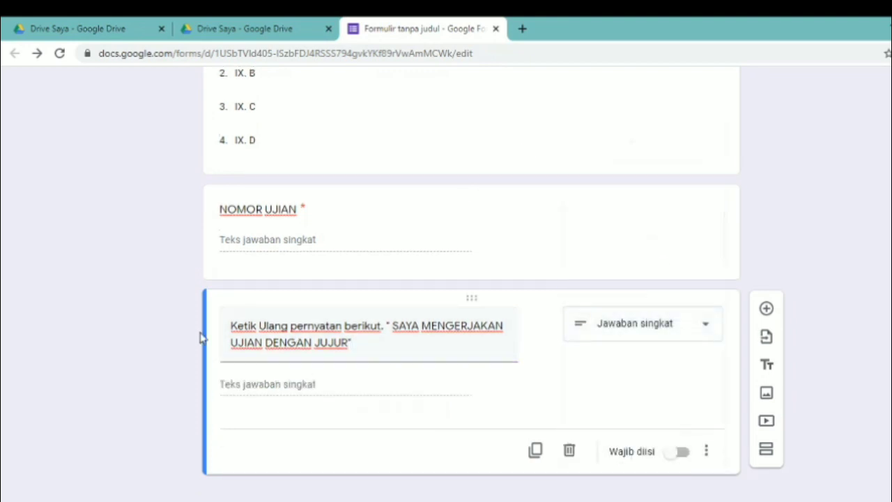
pyautogui.click(687, 324)
pyautogui.click(666, 140)
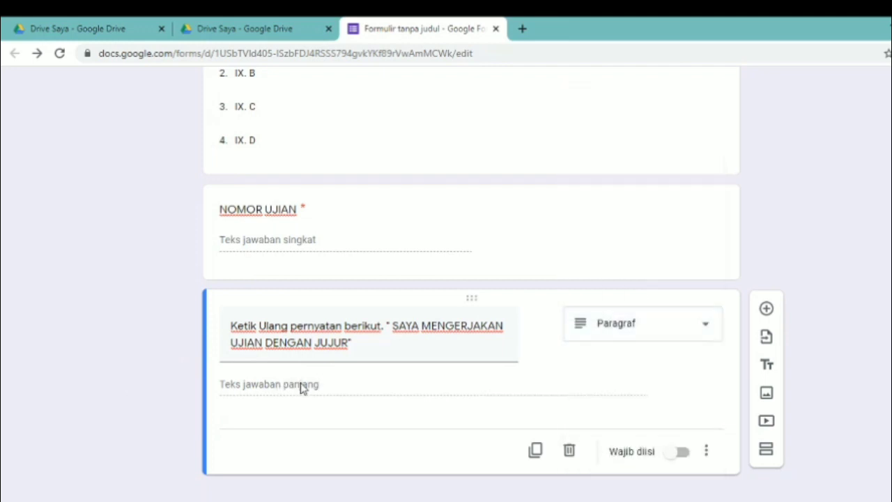
pyautogui.click(678, 453)
pyautogui.scroll(6, 471, 279)
pyautogui.scroll(-6, 471, 279)
# - Add a question titled TOKEN and turn on its response validation
pyautogui.click(766, 309)
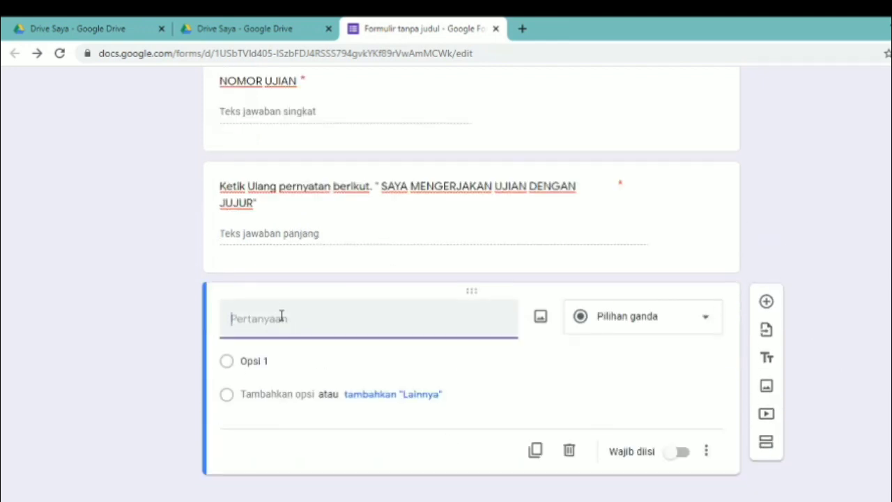
pyautogui.write('TOKEN')
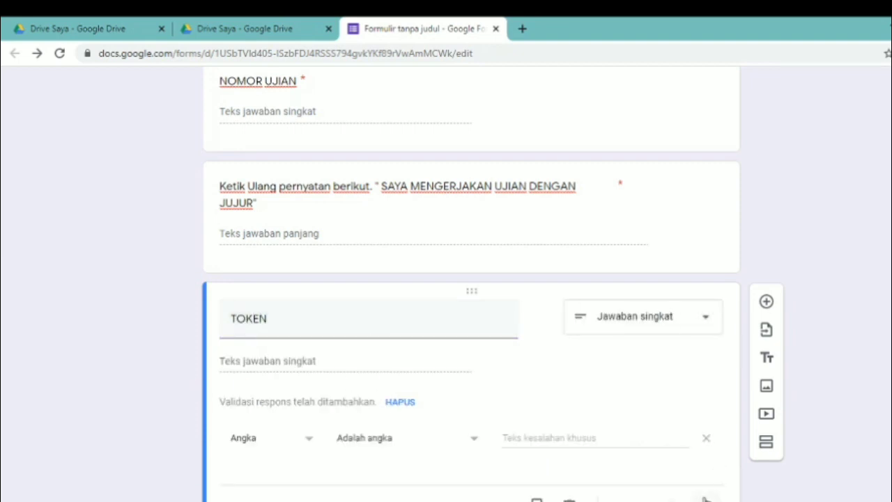
pyautogui.scroll(-1, 736, 433)
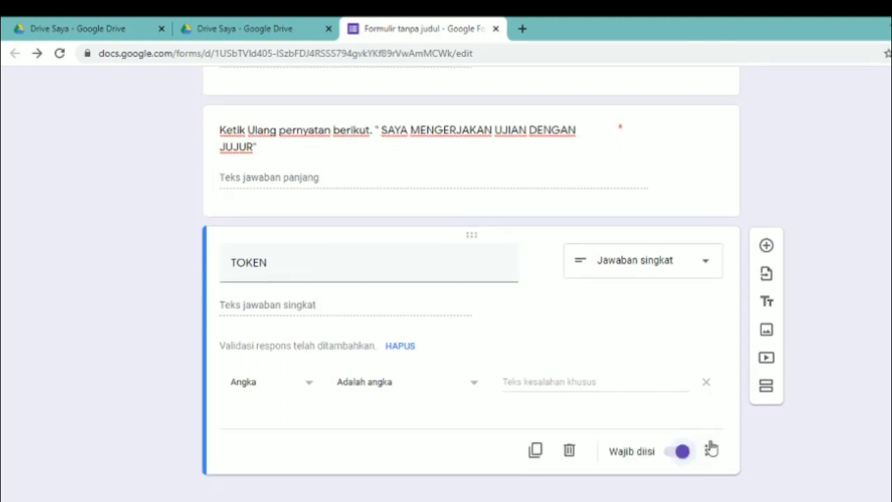
pyautogui.click(709, 452)
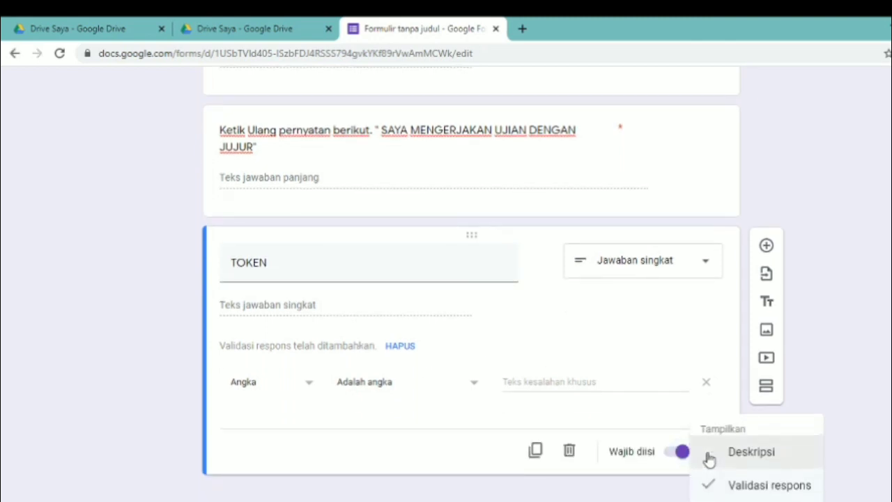
pyautogui.click(717, 488)
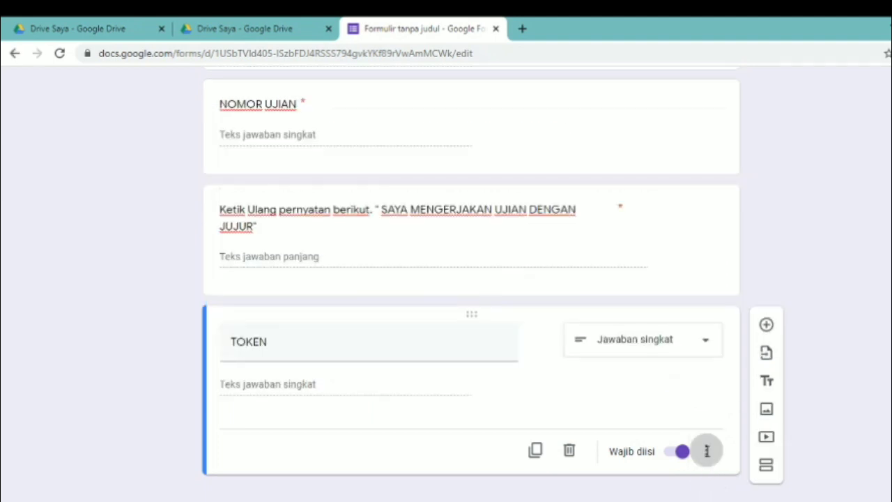
pyautogui.click(707, 452)
pyautogui.click(756, 491)
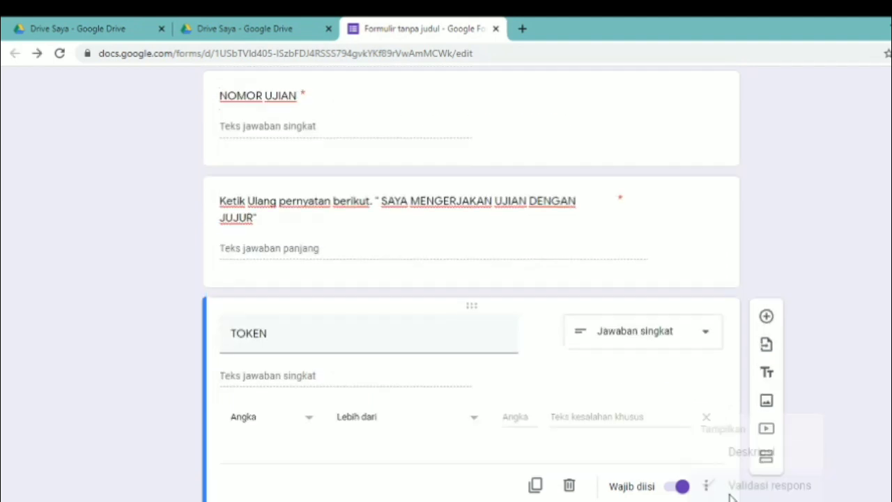
# - Validate TOKEN as text containing the exam token, with error 'Maaf token salah! Coba Lagi!'
pyautogui.click(310, 420)
pyautogui.click(248, 424)
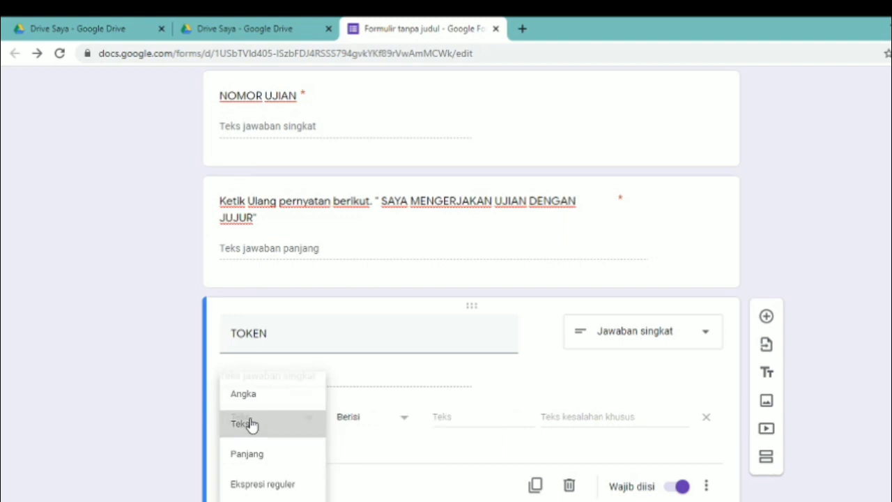
pyautogui.click(444, 416)
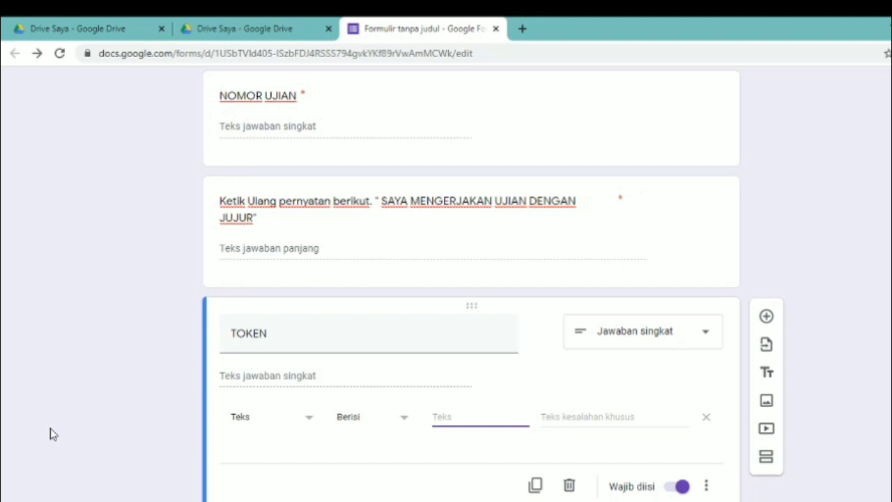
pyautogui.write('DRXYZ')
pyautogui.click(591, 416)
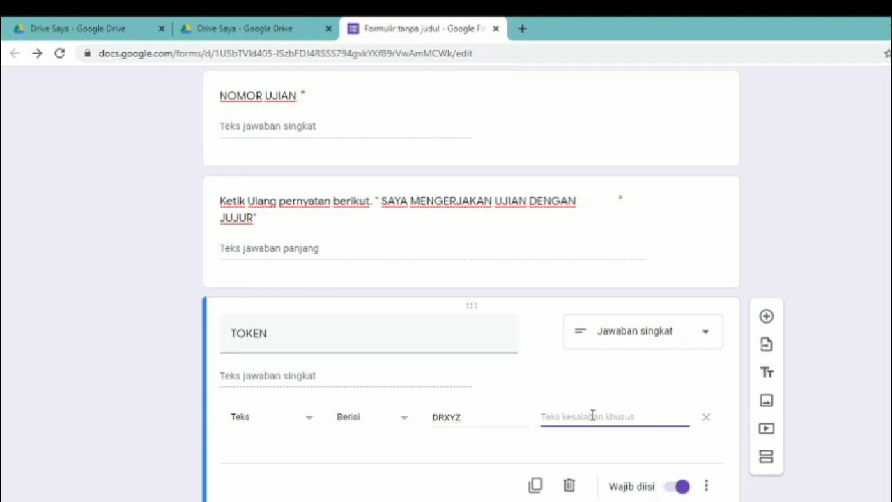
pyautogui.write('Maaf')
pyautogui.write(' token salah')
pyautogui.write('. ')
pyautogui.write('!')
pyautogui.write(' Coba Lagi!')
pyautogui.click(880, 378)
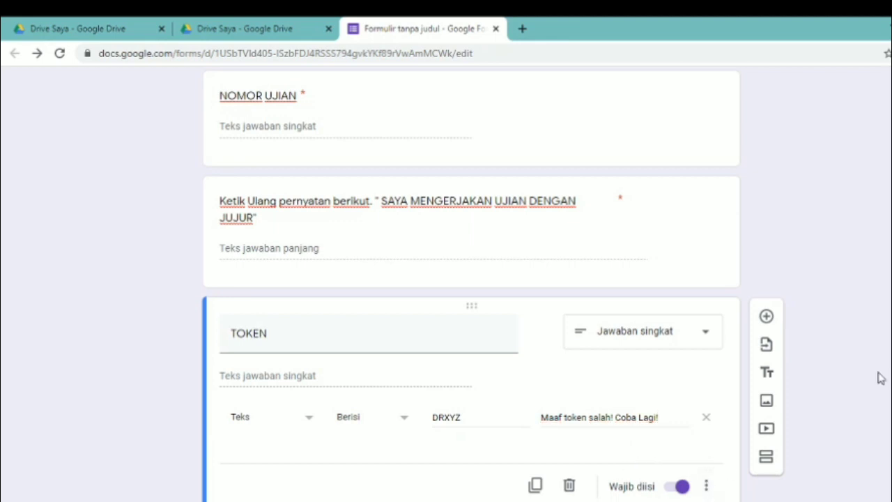
# - Scroll through the form and insert Bagian 2 directly after the TOKEN question
pyautogui.scroll(-1, 880, 378)
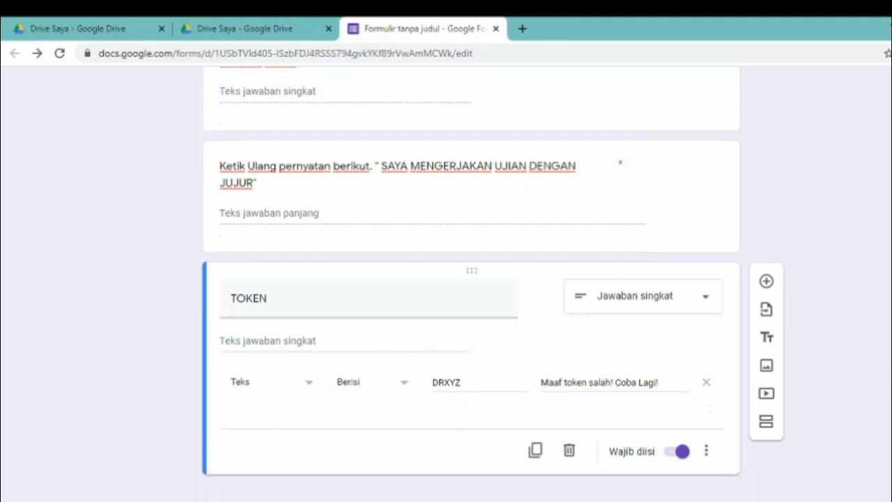
pyautogui.scroll(5, 471, 283)
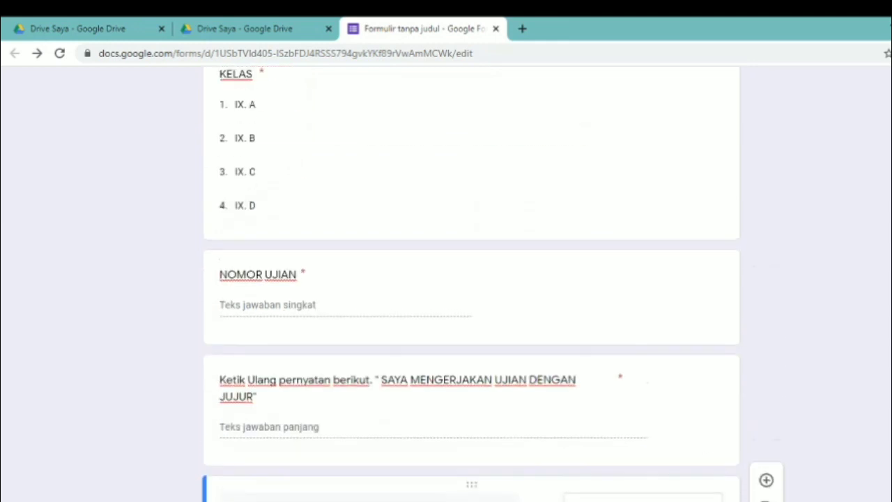
pyautogui.scroll(-3, 471, 284)
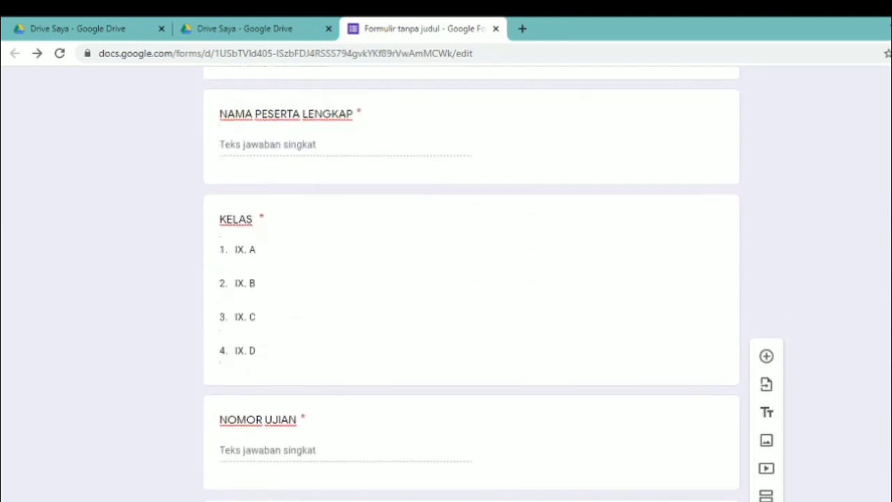
pyautogui.scroll(-5, 471, 284)
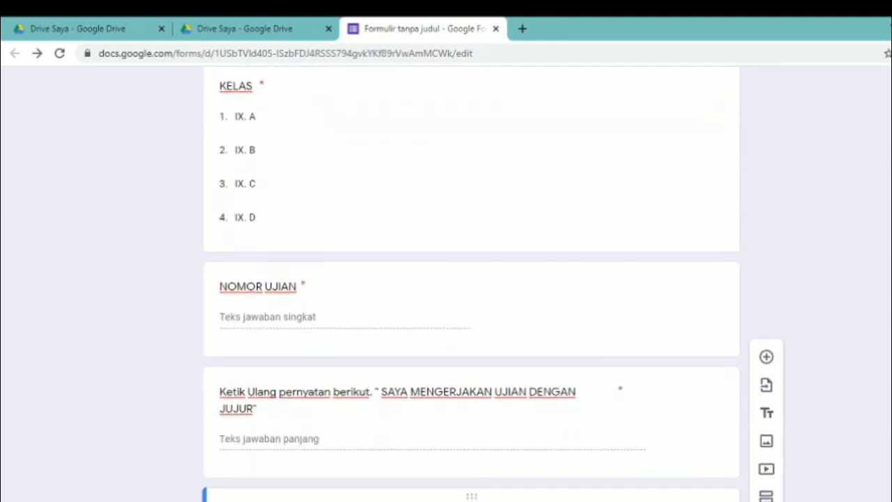
pyautogui.scroll(-1, 471, 283)
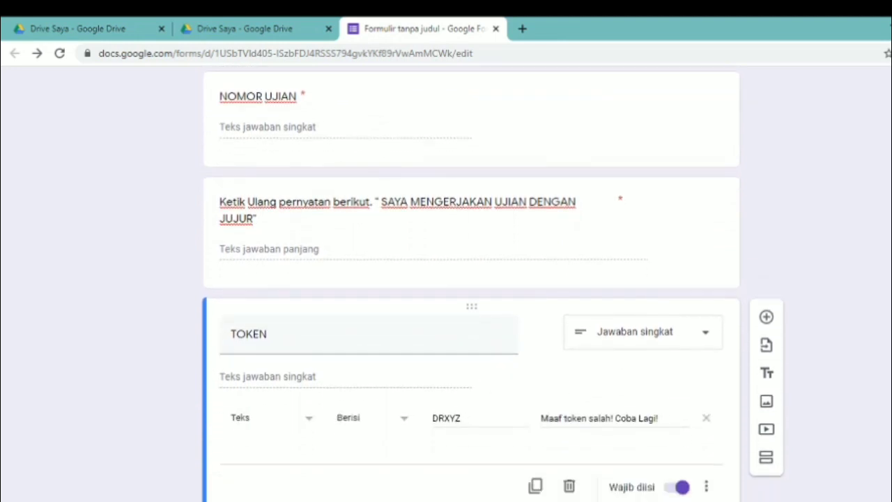
pyautogui.scroll(-1, 879, 380)
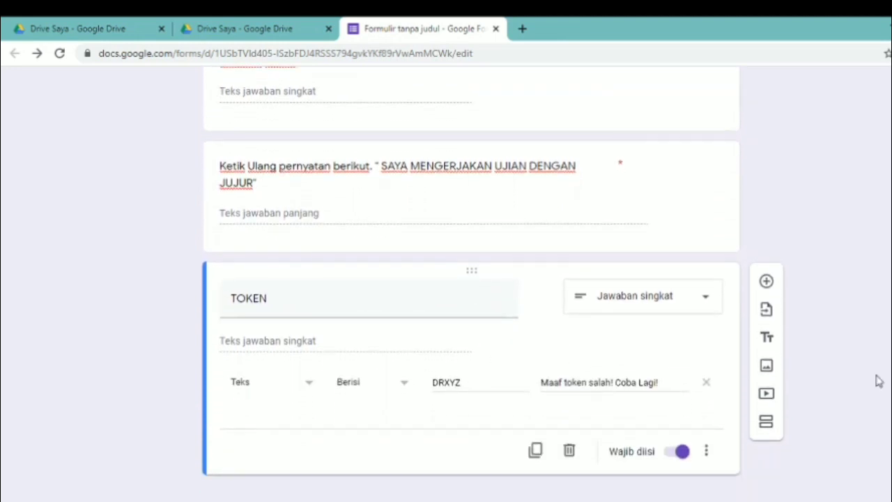
pyautogui.click(768, 423)
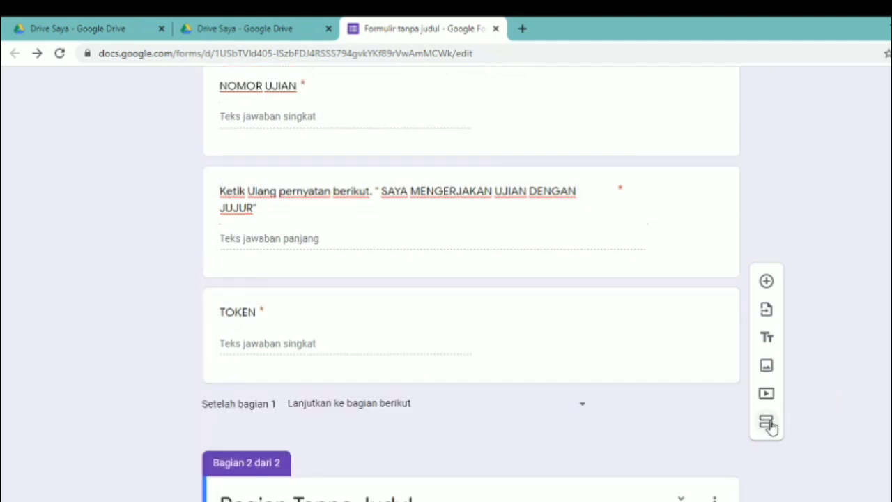
pyautogui.click(627, 325)
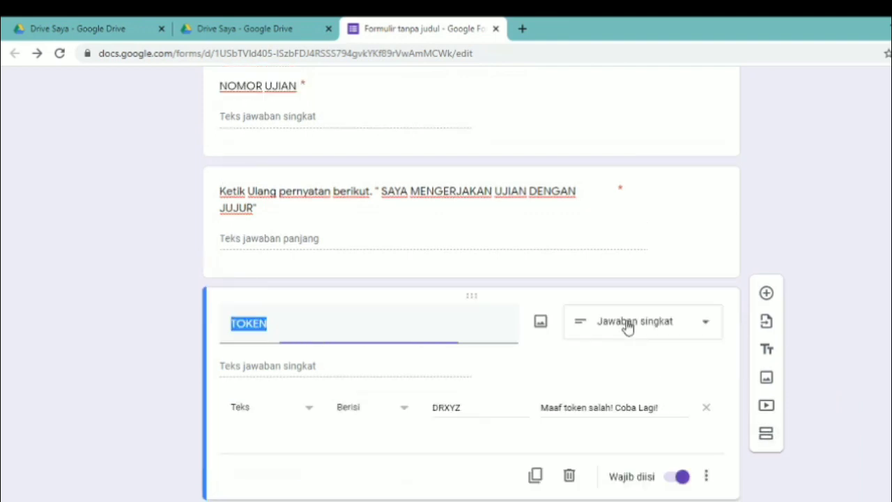
pyautogui.click(713, 375)
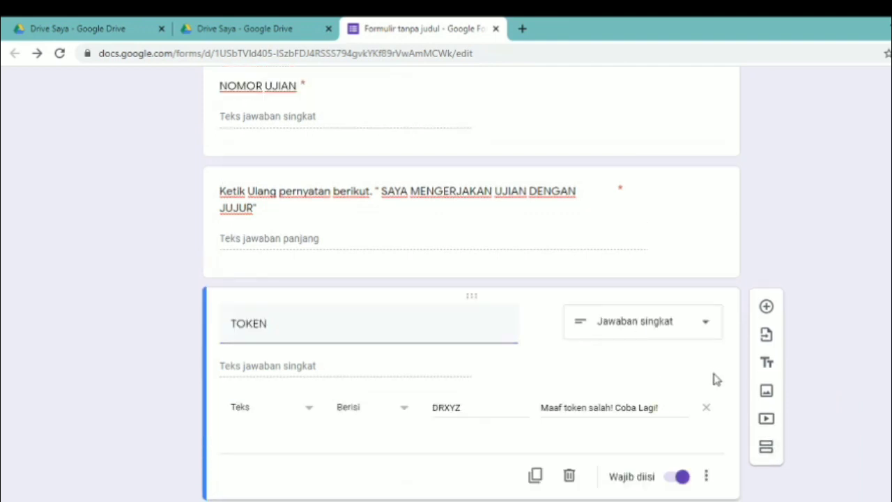
pyautogui.click(766, 449)
# - Enter 'Jawablah pertanyaan dibawah ini dengan memilih jawaban paling tepat!' as section 2's title
pyautogui.click(422, 414)
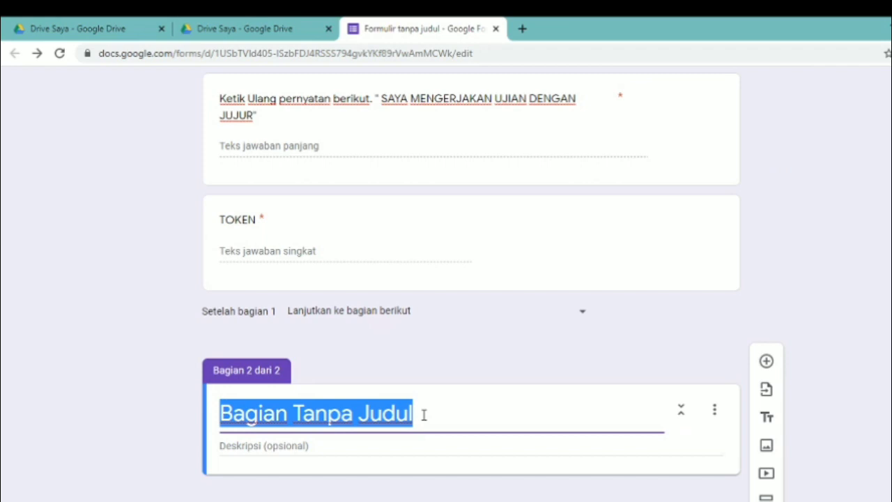
pyautogui.write('Jawablah ')
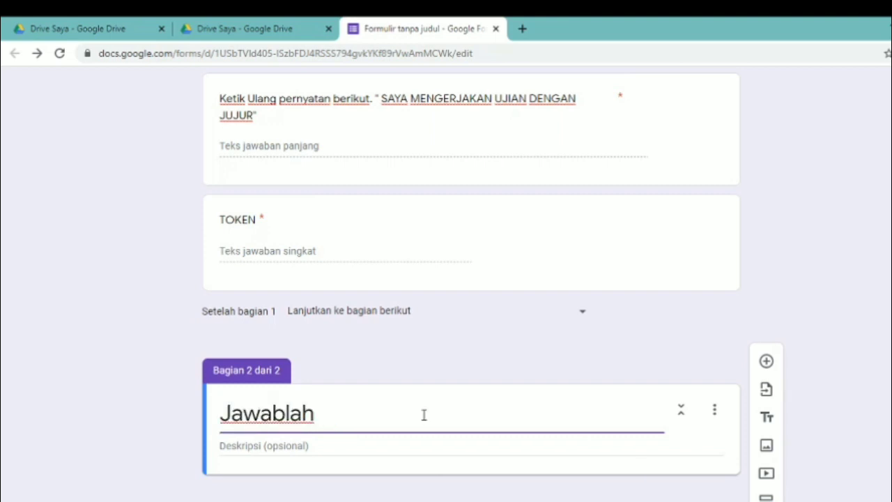
pyautogui.write('POe')
pyautogui.press('BackSpace')
pyautogui.press('BackSpace')
pyautogui.press('BackSpace')
pyautogui.write('pertanyaan dibawag')
pyautogui.press('BackSpace')
pyautogui.write('h ini deng')
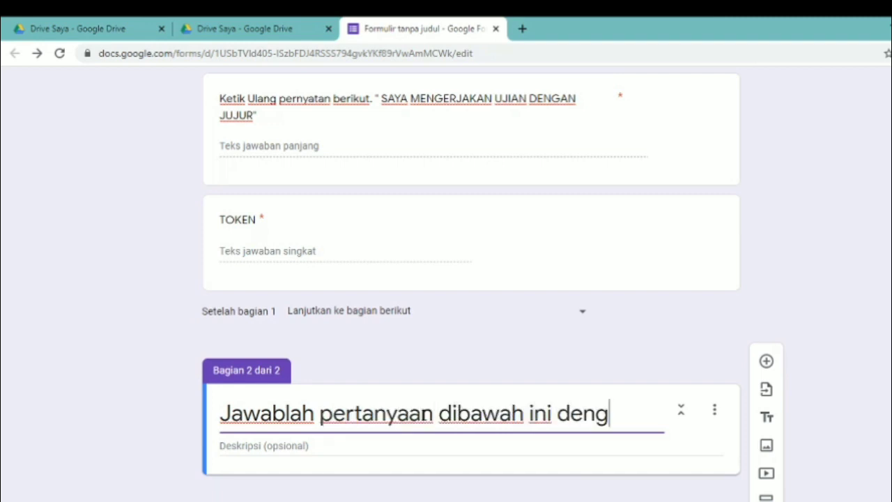
pyautogui.write('an memilih j')
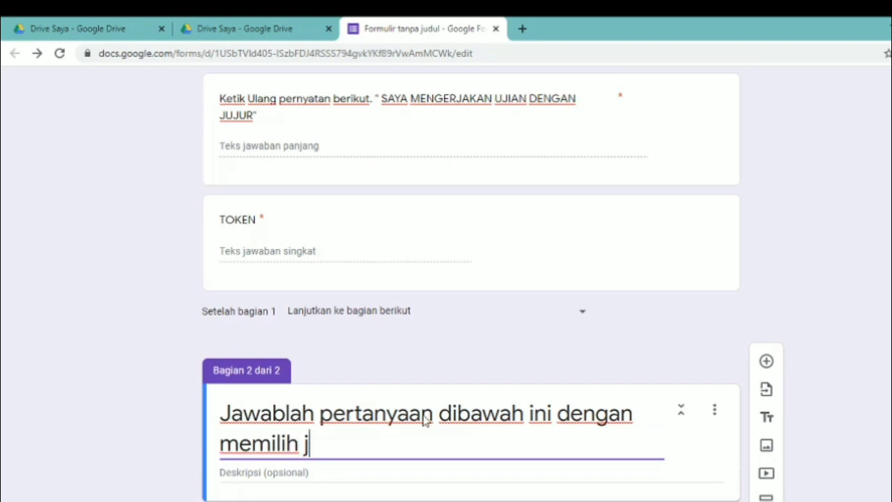
pyautogui.press('BackSpace')
pyautogui.write('jawaban ')
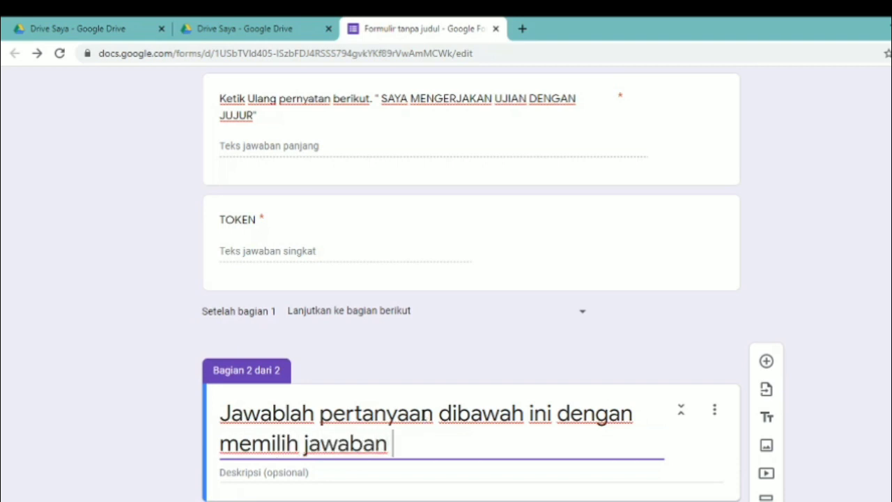
pyautogui.write('paling tep')
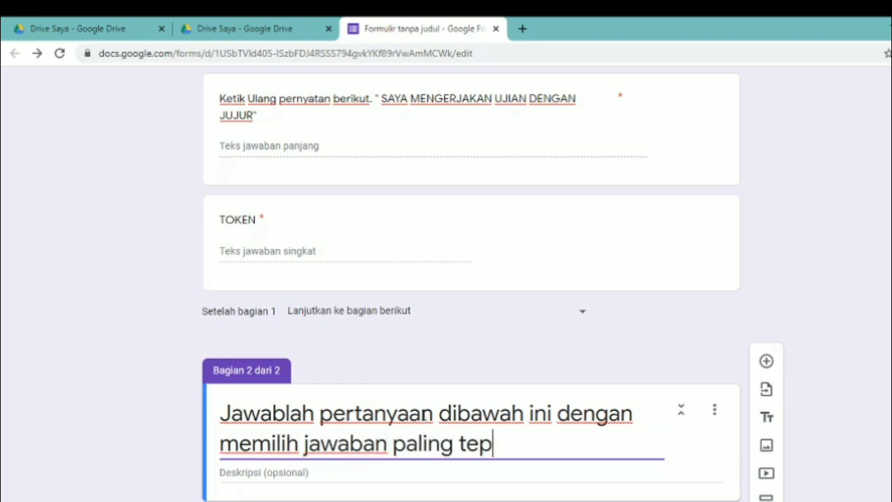
pyautogui.write('at!')
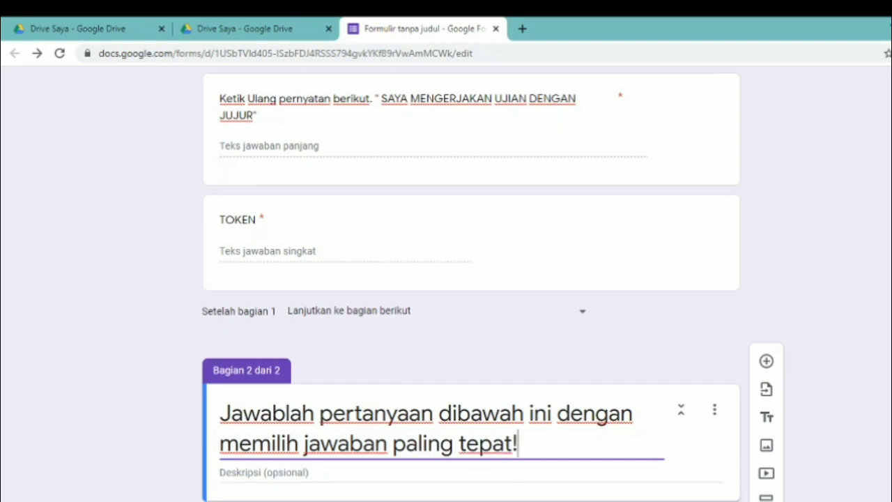
pyautogui.click(339, 475)
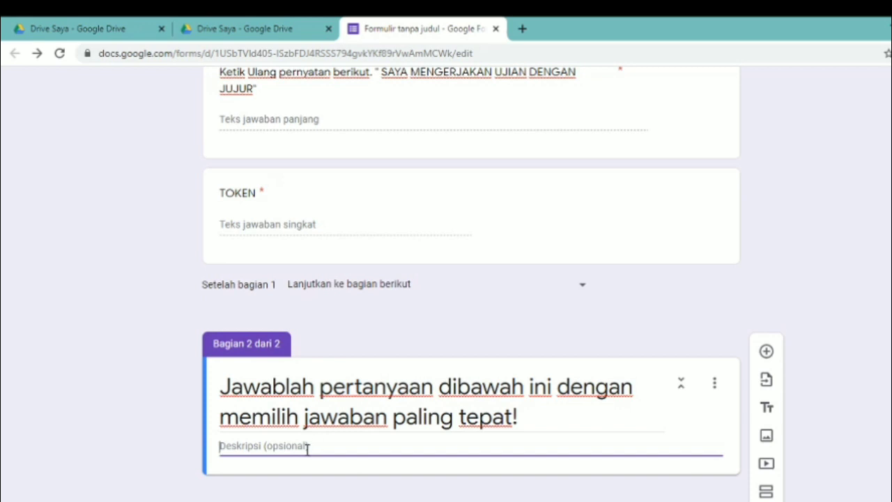
# - Add a blank Pilihan ganda question to section 2 and ready its question field before returning to Word
pyautogui.click(769, 353)
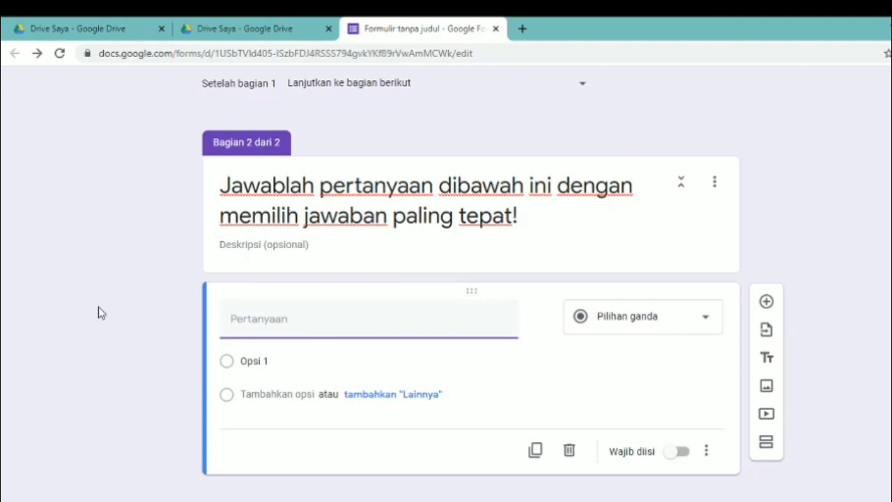
pyautogui.click(677, 330)
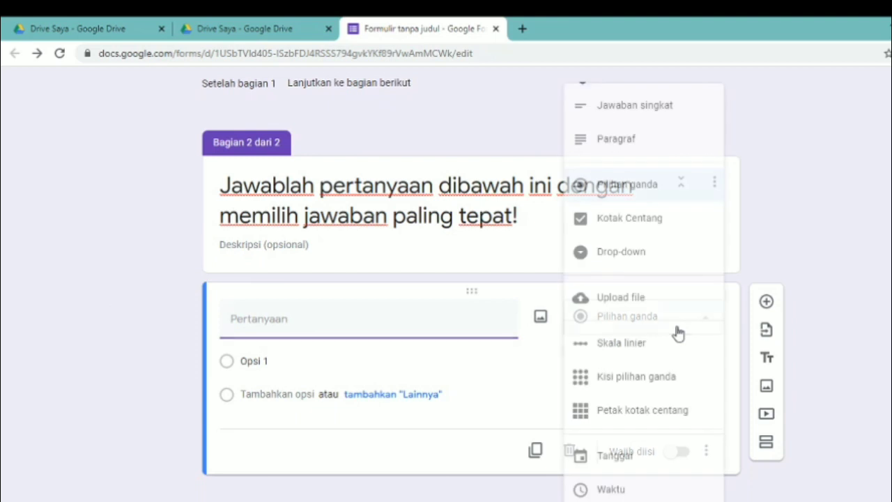
pyautogui.click(782, 223)
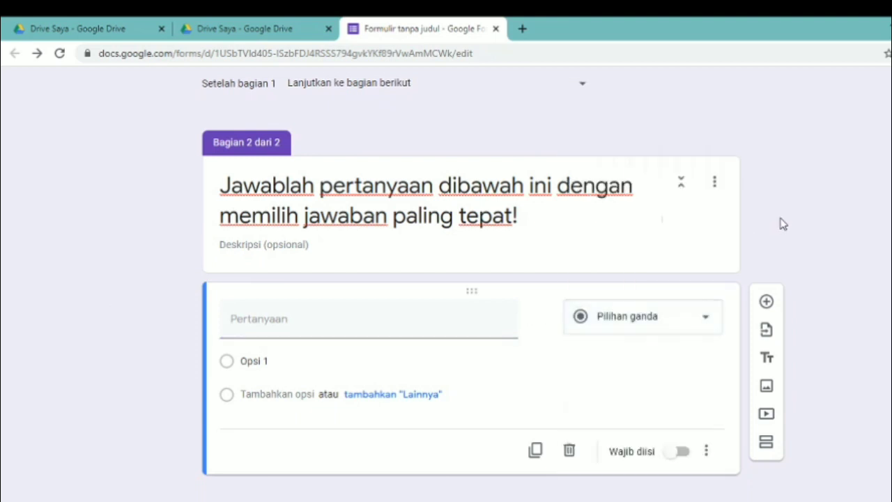
pyautogui.click(376, 321)
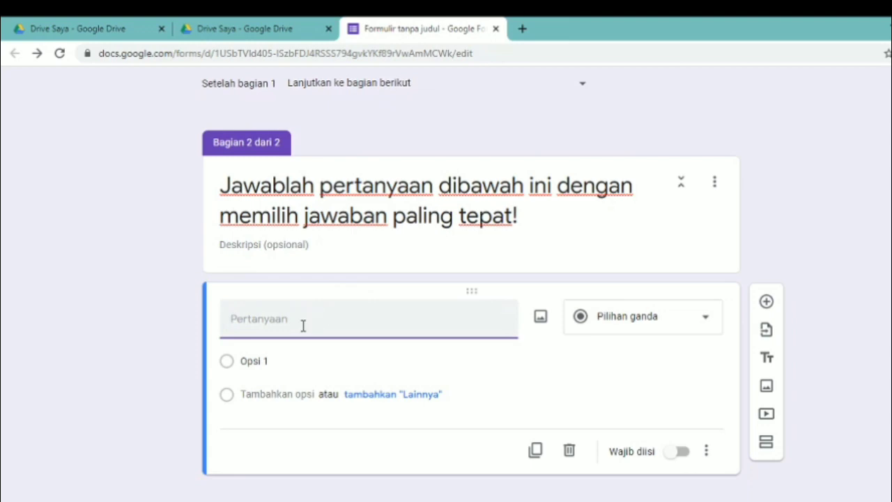
pyautogui.hotkey('alt', 'Tab')
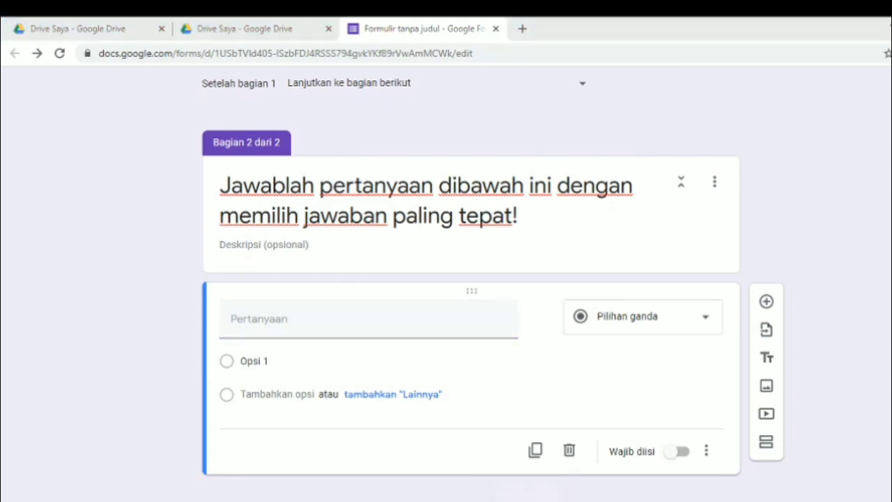
# - Copy question 1's text from the top of the Word exam and paste it into the form question
pyautogui.scroll(6, 415, 232)
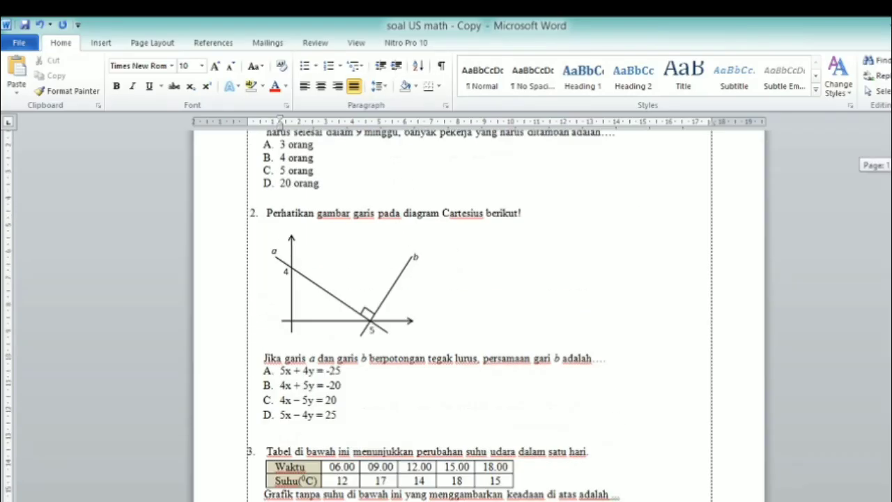
pyautogui.moveTo(267, 222); pyautogui.dragTo(620, 238)
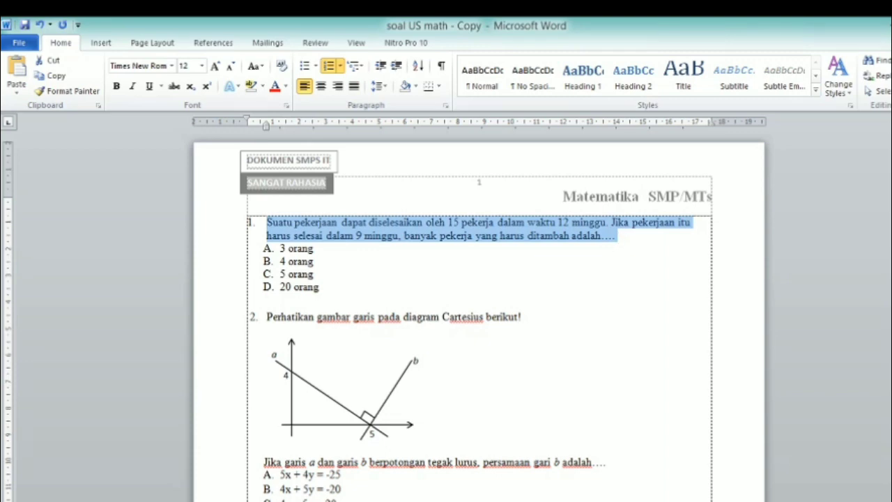
pyautogui.hotkey('alt', 'Tab')
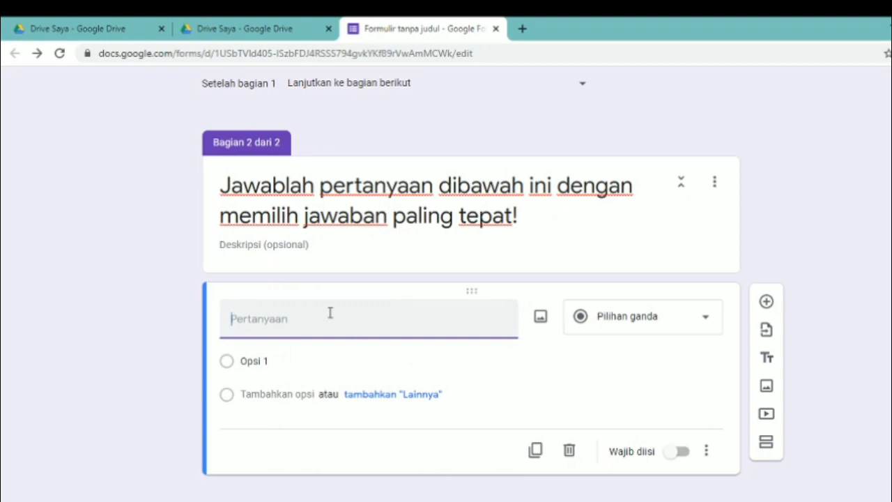
pyautogui.write('1.\tSuatu pekerjaan dapat diselesaikan oleh 15 pekerja dalam waktu 12 minggu. Jika pekerjaan itu harus selesai dalam 9 minggu, banyak pekerja yang harus ditambah adalah....')
# - Strip the leading '1.' from the pasted question and select Opsi 1 before going back to question 1's choices
pyautogui.click(251, 320)
pyautogui.press('BackSpace')
pyautogui.press('BackSpace')
pyautogui.press('BackSpace')
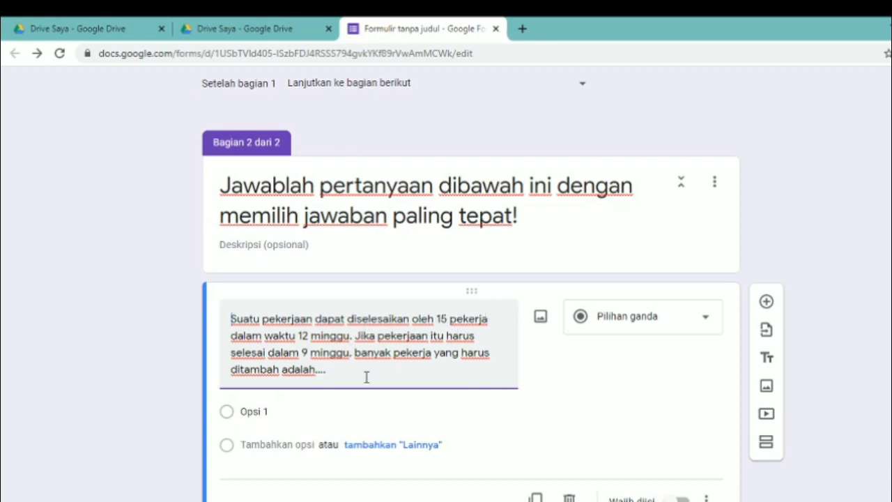
pyautogui.click(294, 409)
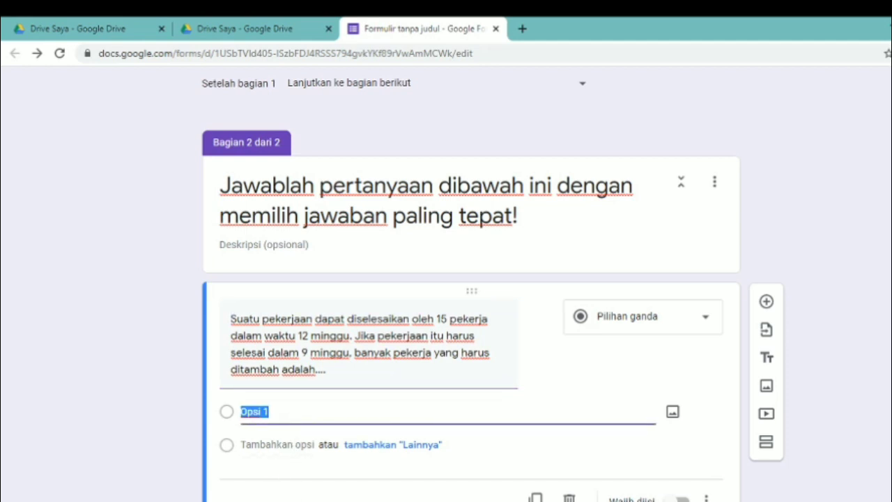
pyautogui.hotkey('alt', 'Tab')
pyautogui.click(322, 250)
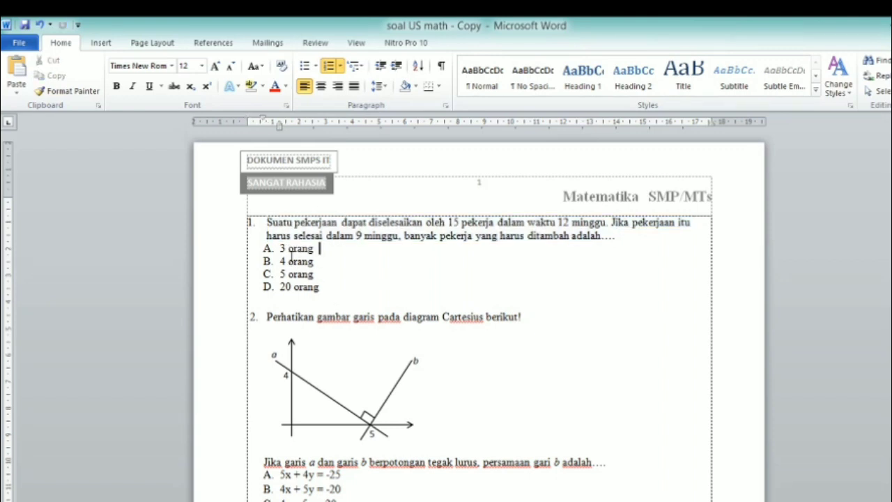
# - Turn off the A–D numbering on question 1's four choices and copy the plain lines
pyautogui.moveTo(280, 248); pyautogui.dragTo(326, 287)
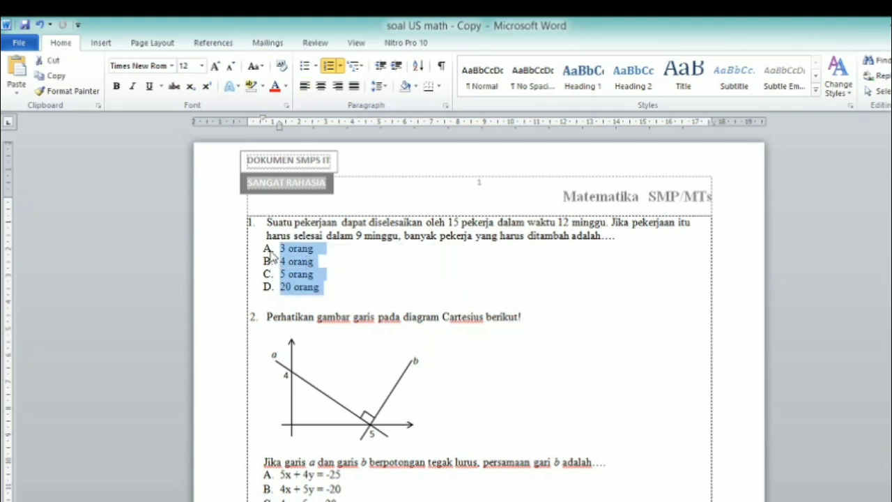
pyautogui.click(329, 66)
pyautogui.click(309, 286)
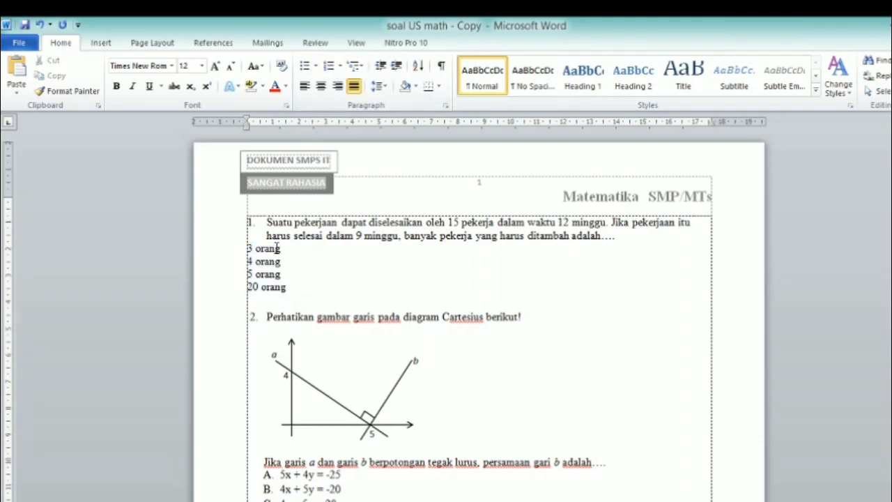
pyautogui.moveTo(247, 248); pyautogui.dragTo(284, 291)
pyautogui.hotkey('ctrl', 'c')
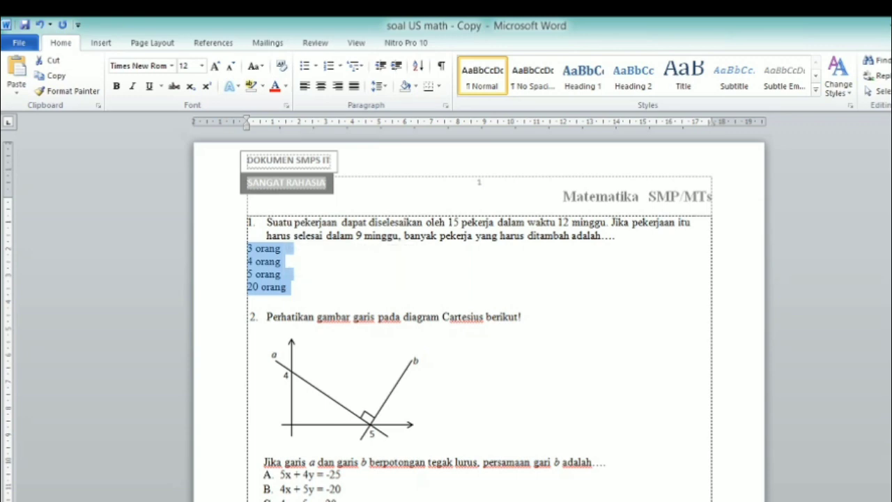
pyautogui.hotkey('alt', 'Tab')
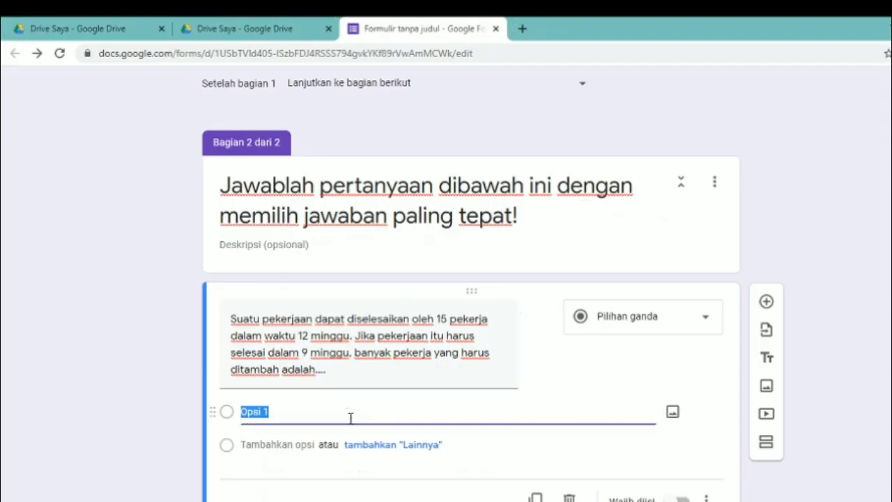
# - Replace Opsi 1 with 3 orang, 4 orang, 5 orang and 20 orang, removing the extra empty option
pyautogui.press('BackSpace')
pyautogui.hotkey('ctrl', 'v')
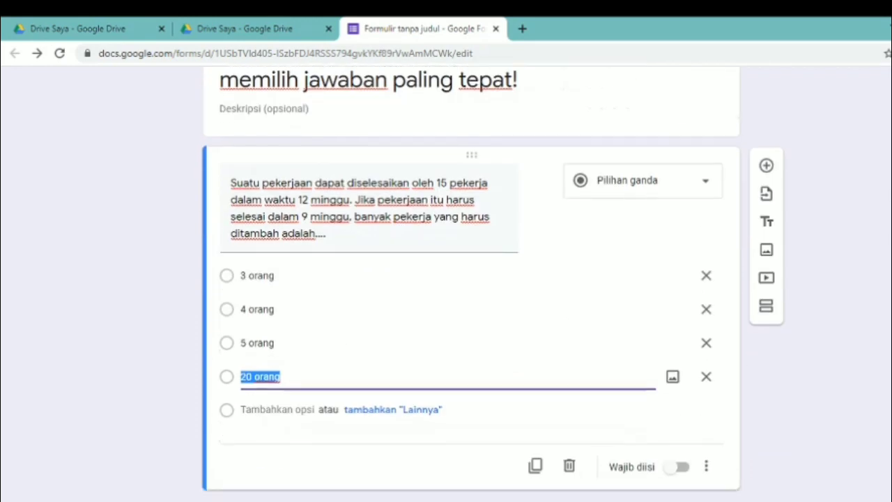
pyautogui.click(316, 361)
pyautogui.press('Return')
pyautogui.click(161, 423)
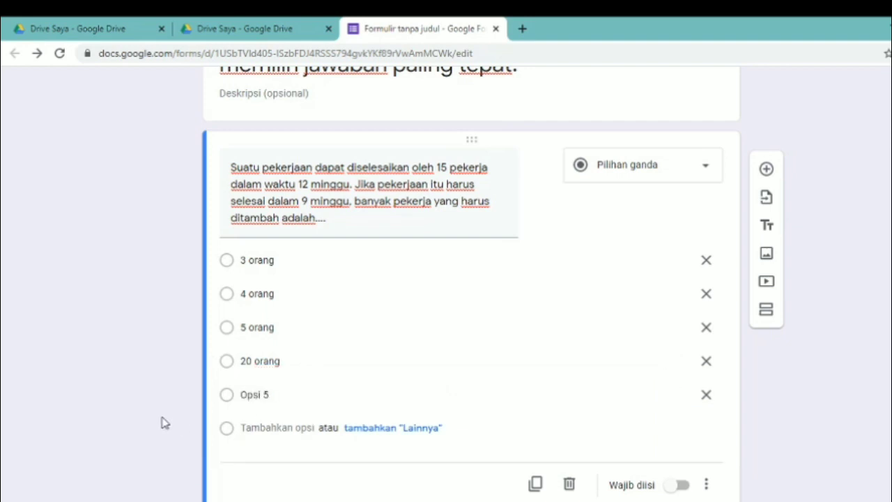
pyautogui.click(281, 394)
pyautogui.press('BackSpace')
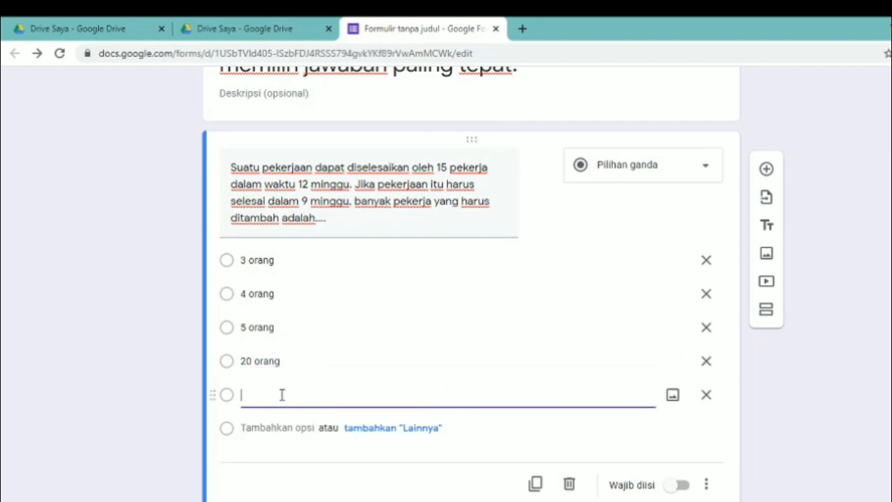
pyautogui.press('BackSpace')
pyautogui.click(143, 330)
pyautogui.click(186, 321)
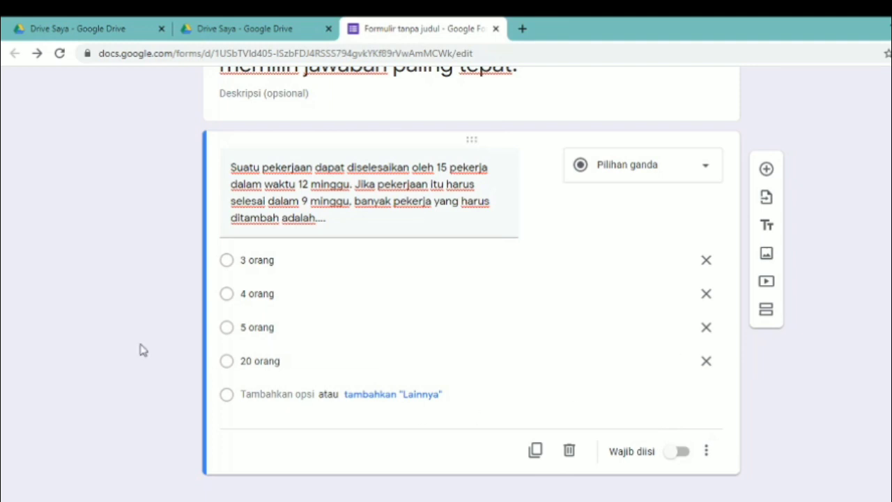
pyautogui.scroll(1, 142, 349)
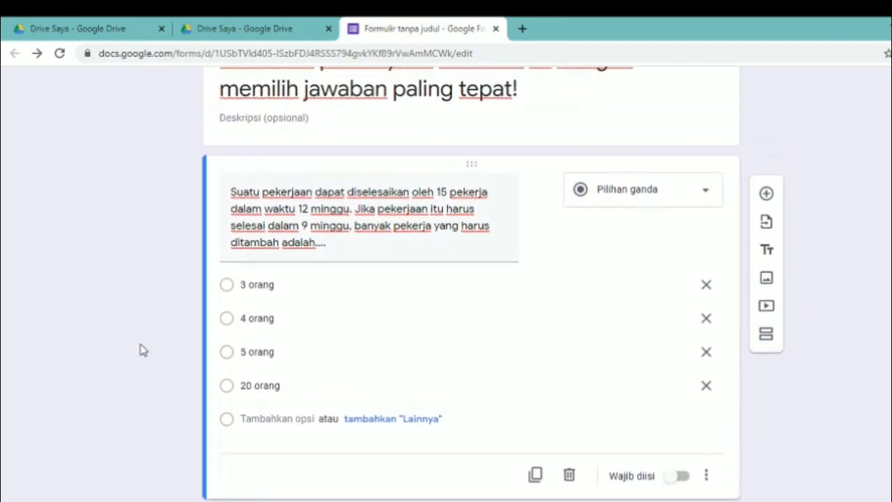
pyautogui.scroll(15, 770, 317)
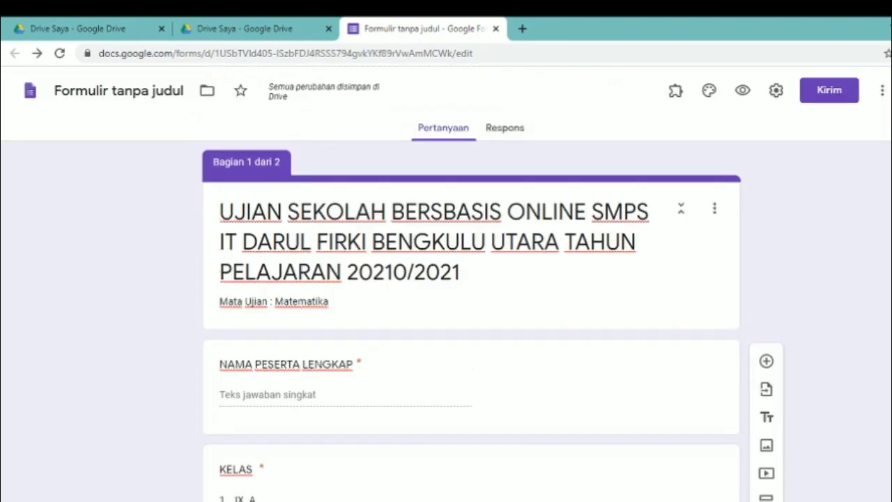
# - In form settings, limit responses to one per person and shuffle the question order
pyautogui.click(775, 91)
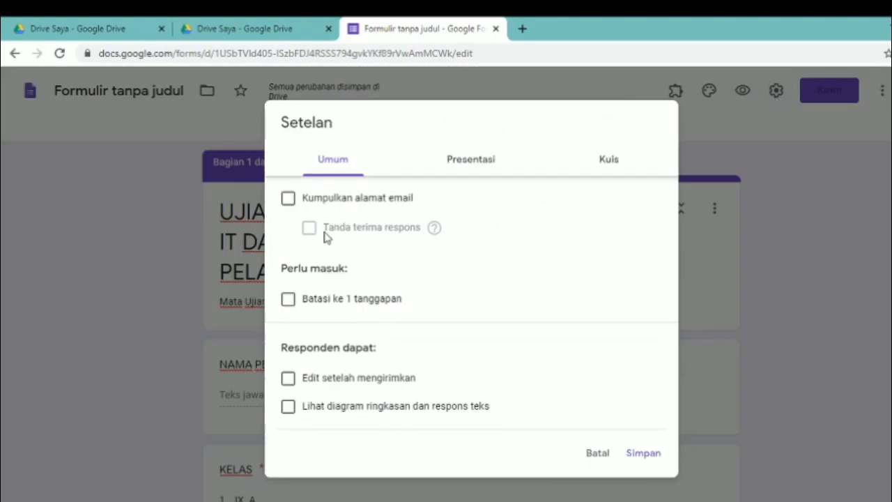
pyautogui.click(324, 305)
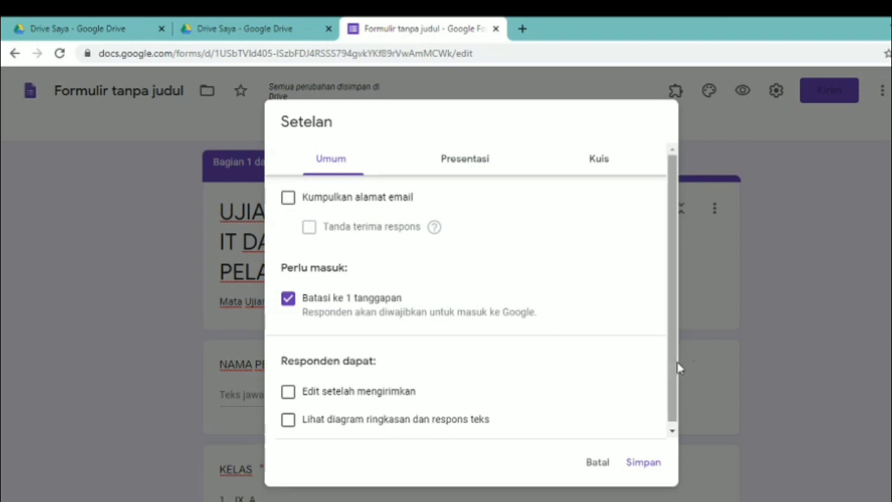
pyautogui.scroll(-1, 673, 364)
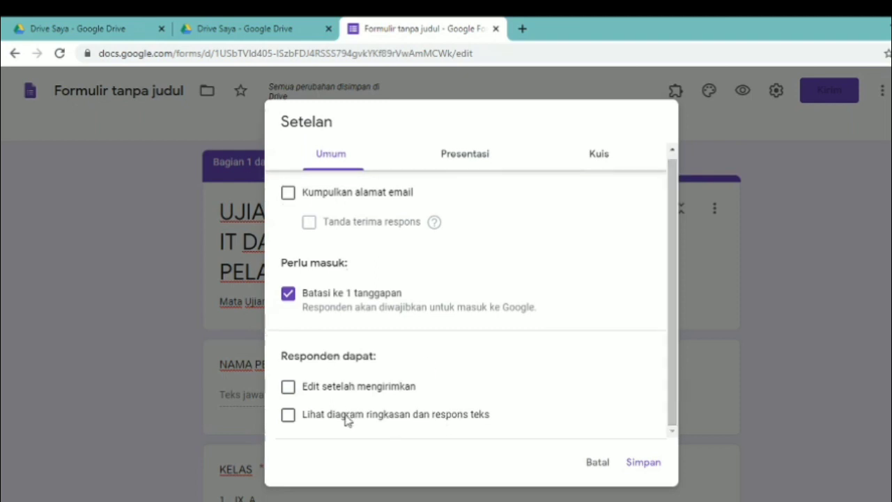
pyautogui.click(471, 157)
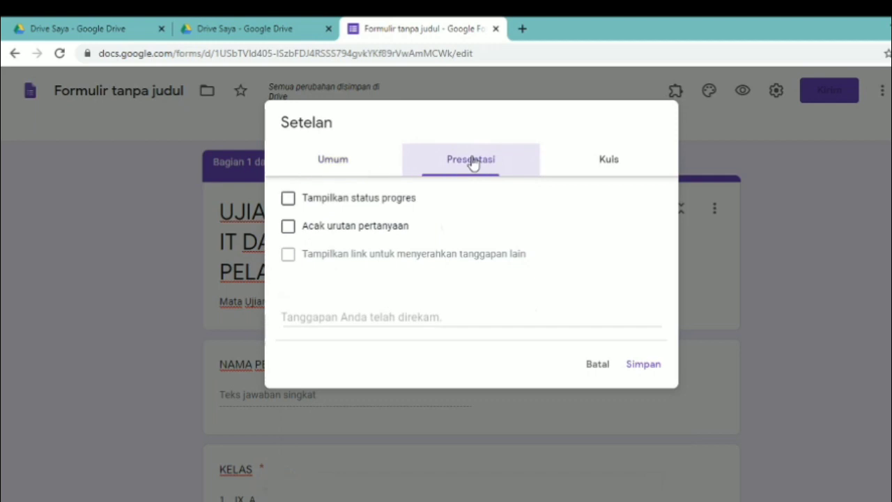
pyautogui.click(356, 233)
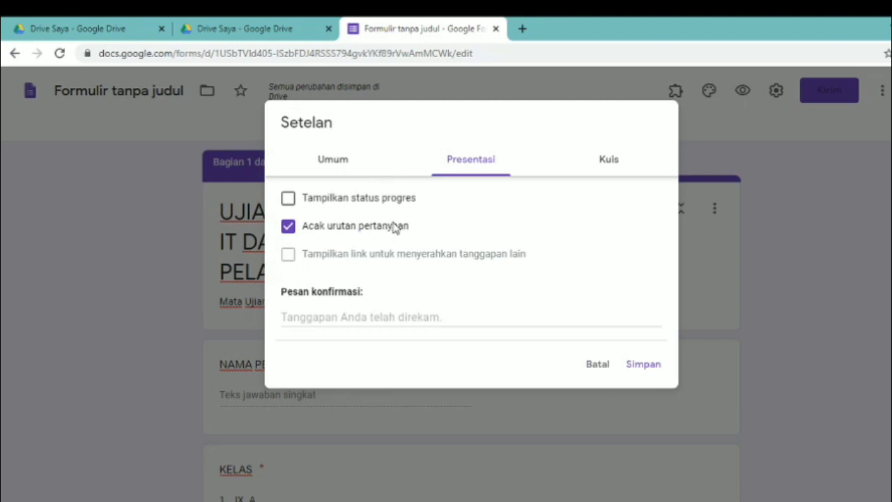
# - Make the form a quiz, hide missed questions and correct answers from respondents, and save
pyautogui.click(617, 164)
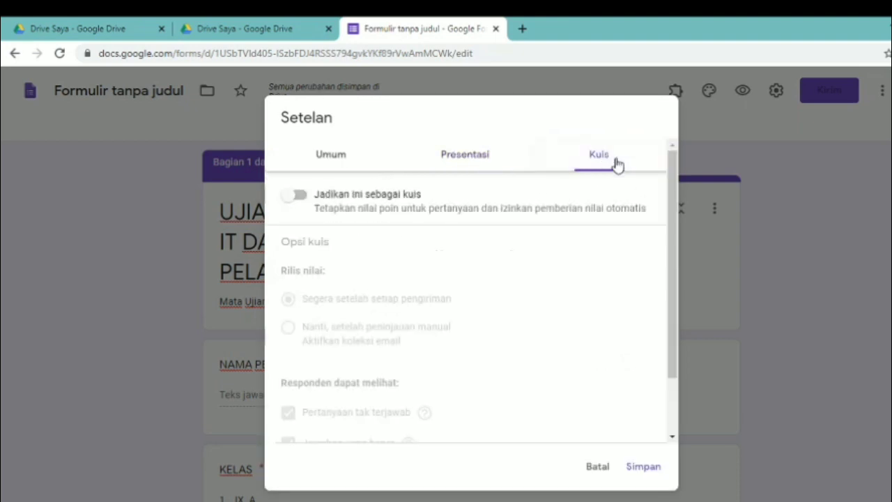
pyautogui.click(297, 198)
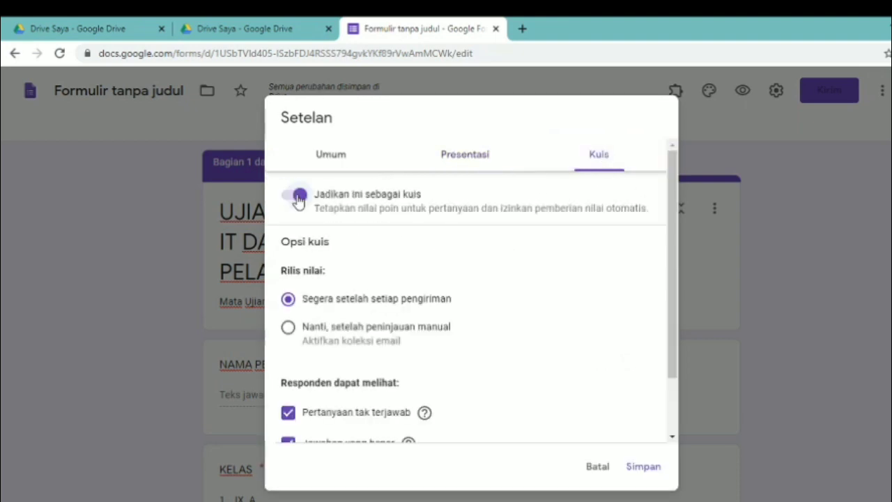
pyautogui.scroll(-1, 680, 298)
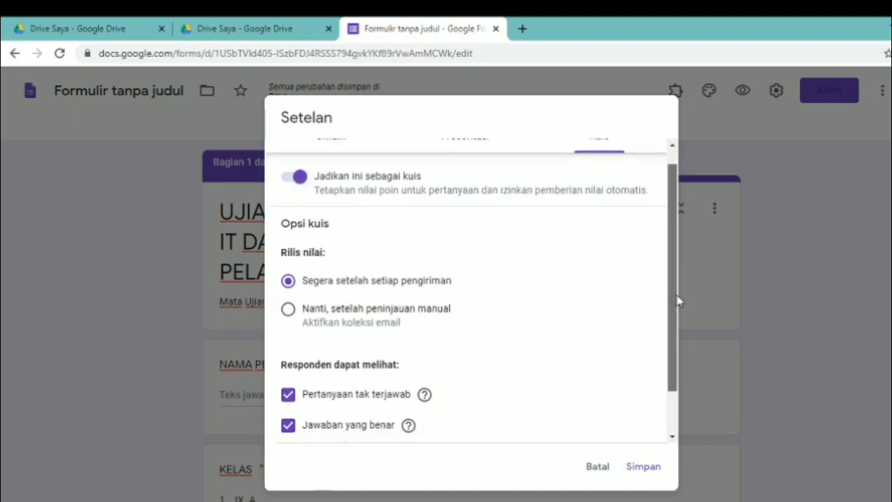
pyautogui.scroll(-3, 679, 299)
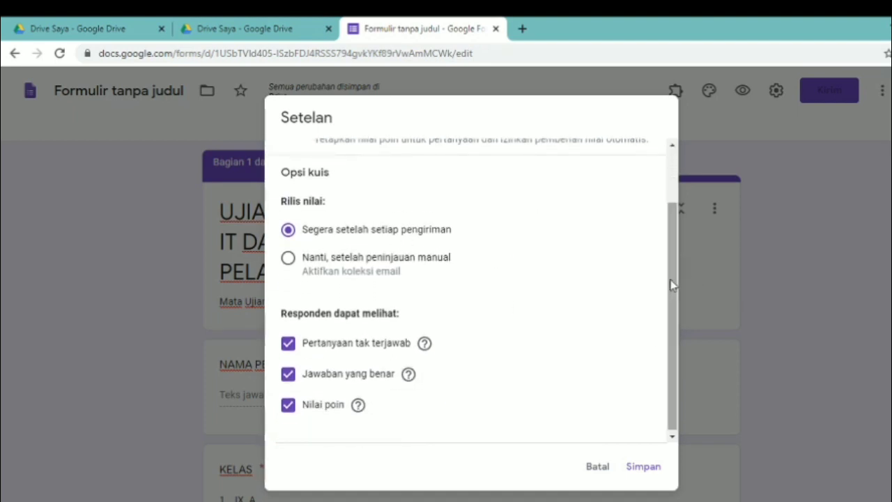
pyautogui.moveTo(671, 282); pyautogui.dragTo(677, 306)
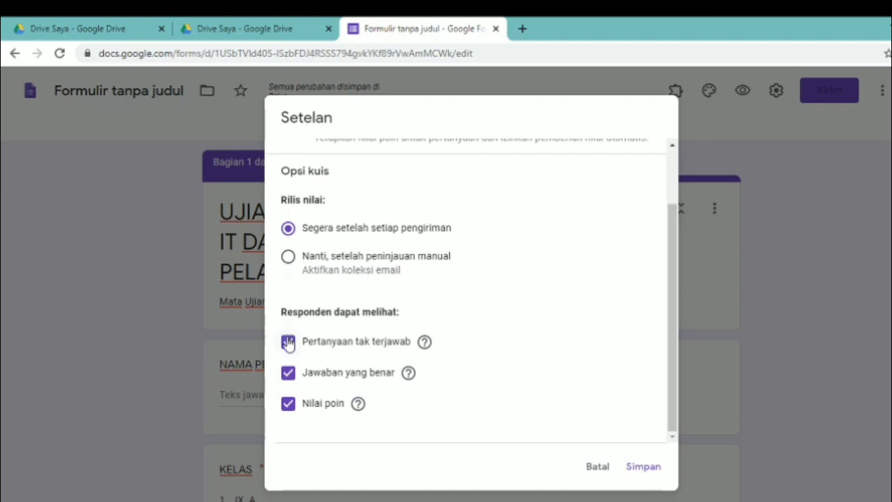
pyautogui.click(289, 342)
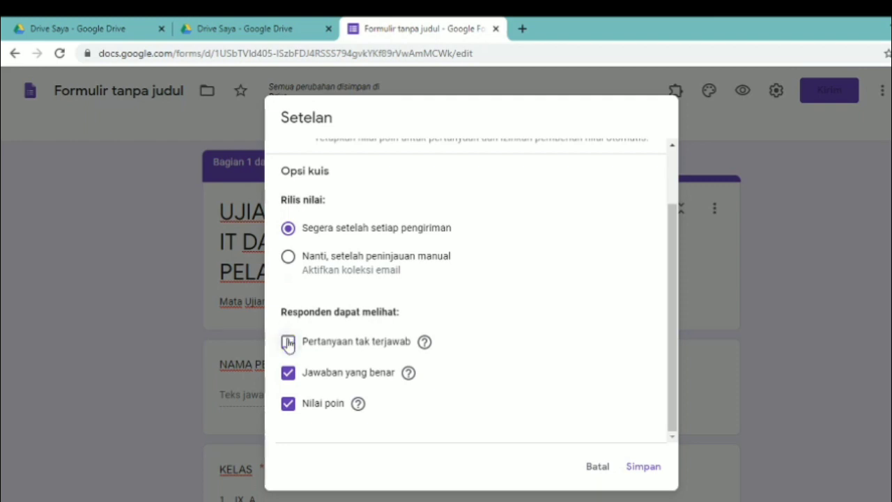
pyautogui.click(290, 376)
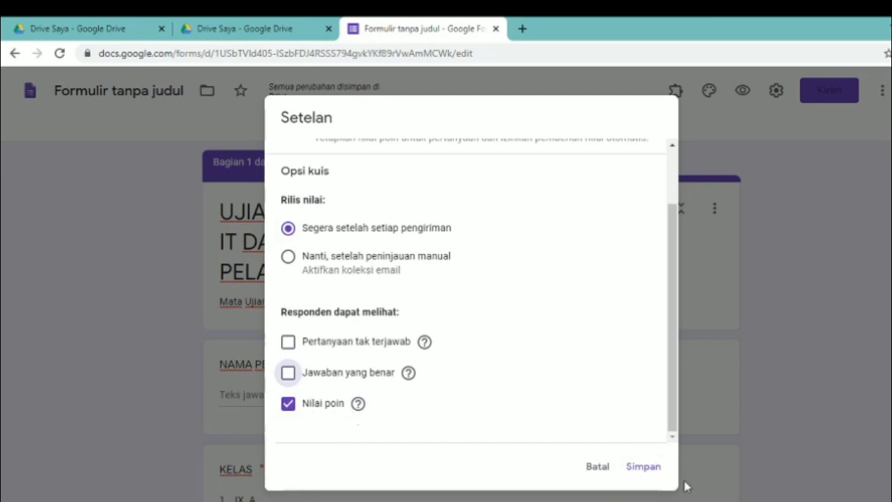
pyautogui.click(645, 471)
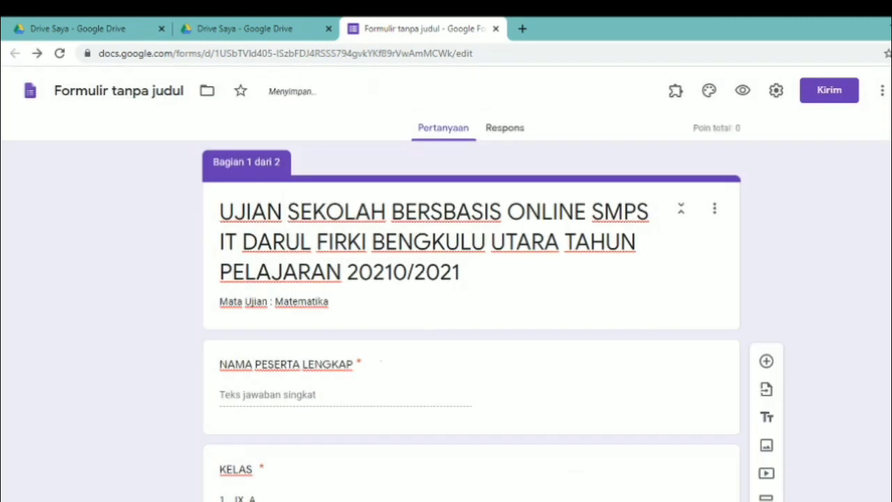
# - Move down past the NAMA PESERTA LENGKAP, KELAS and NOMOR UJIAN questions to the first multiple-choice question
pyautogui.scroll(-3, 605, 179)
pyautogui.click(605, 178)
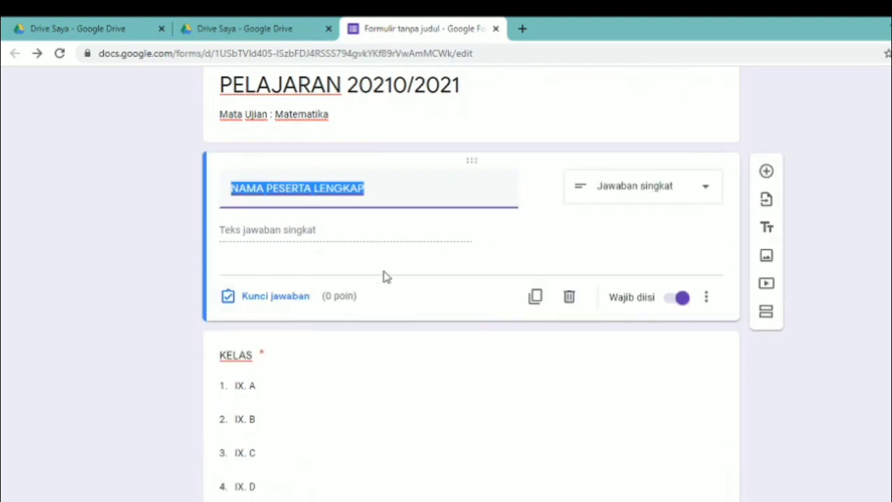
pyautogui.scroll(-3, 436, 207)
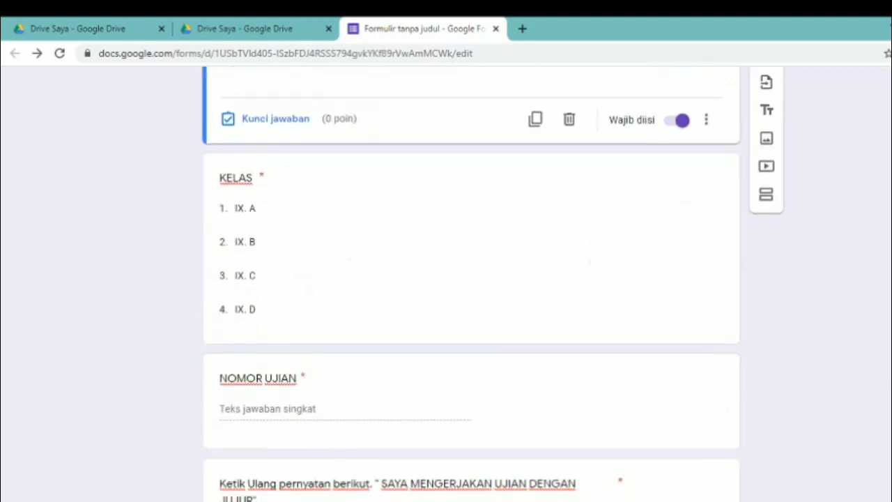
pyautogui.click(436, 207)
pyautogui.scroll(-3, 490, 175)
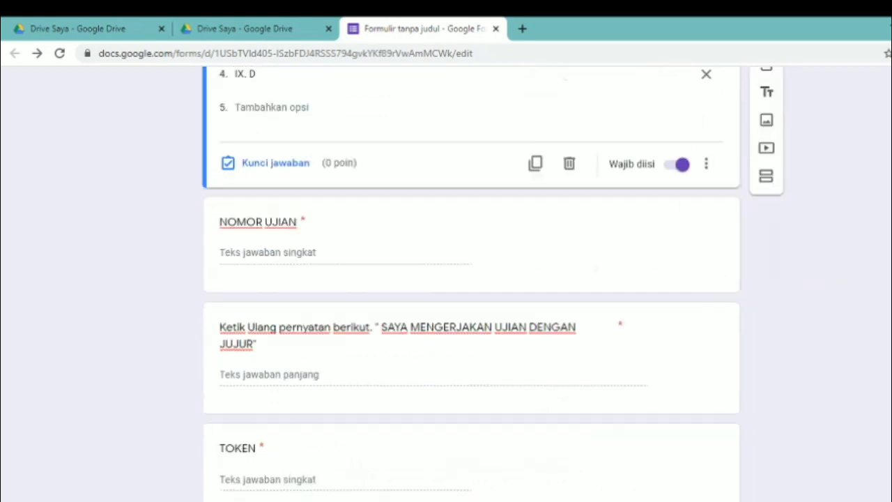
pyautogui.click(490, 175)
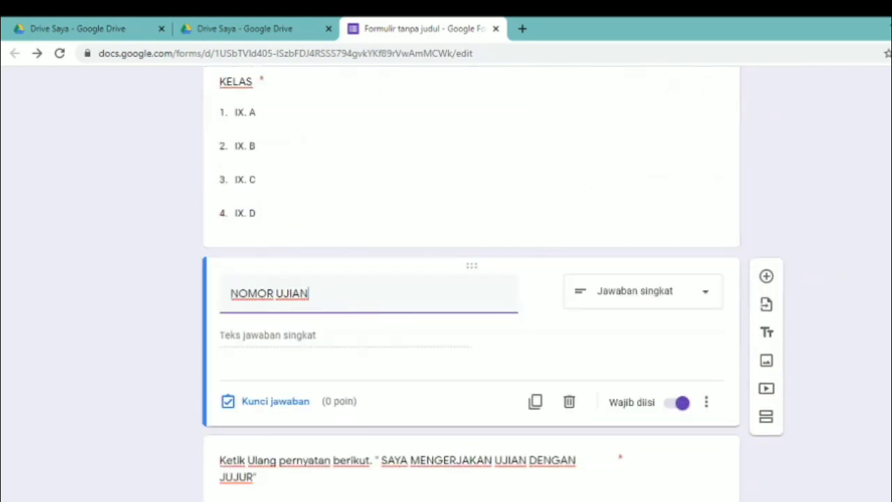
pyautogui.scroll(-8, 470, 279)
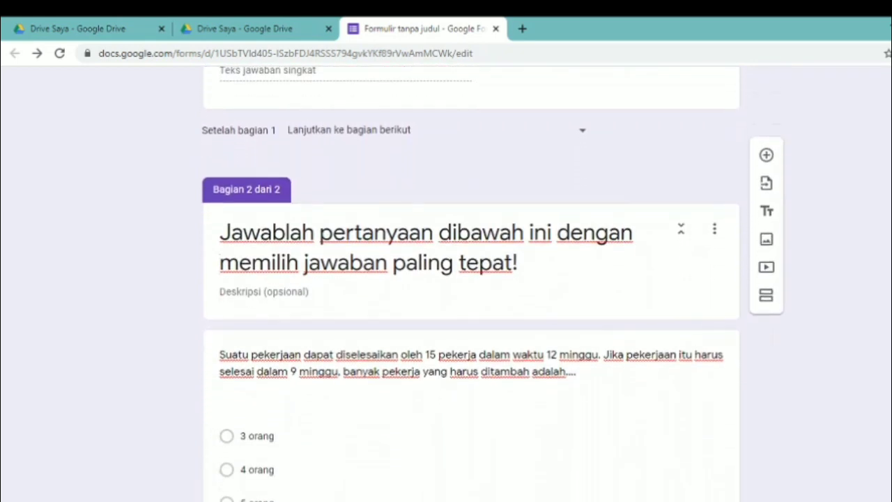
pyautogui.scroll(-1, 489, 336)
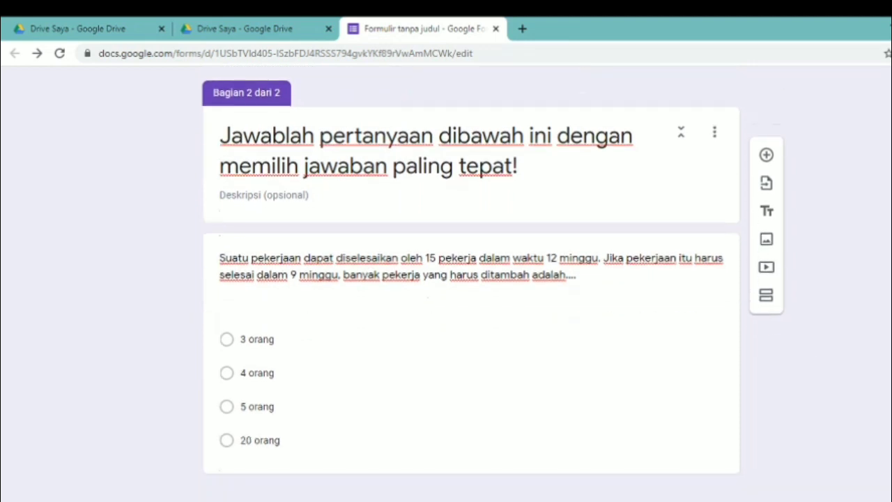
pyautogui.click(490, 335)
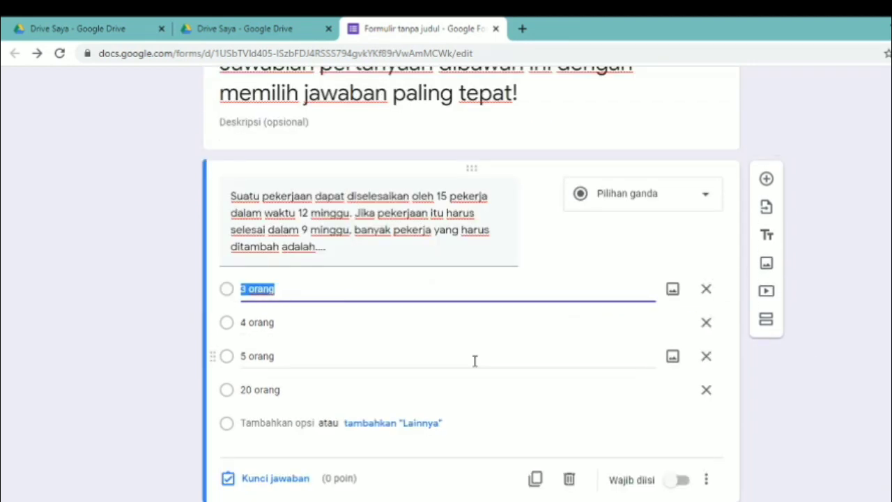
# - Set its answer key to 5 orang worth 33 points, then add a new blank question below
pyautogui.click(276, 479)
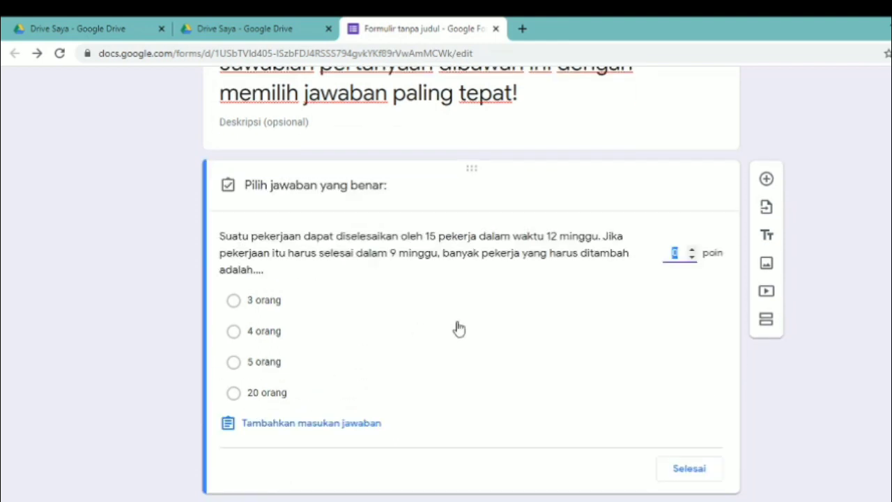
pyautogui.click(235, 365)
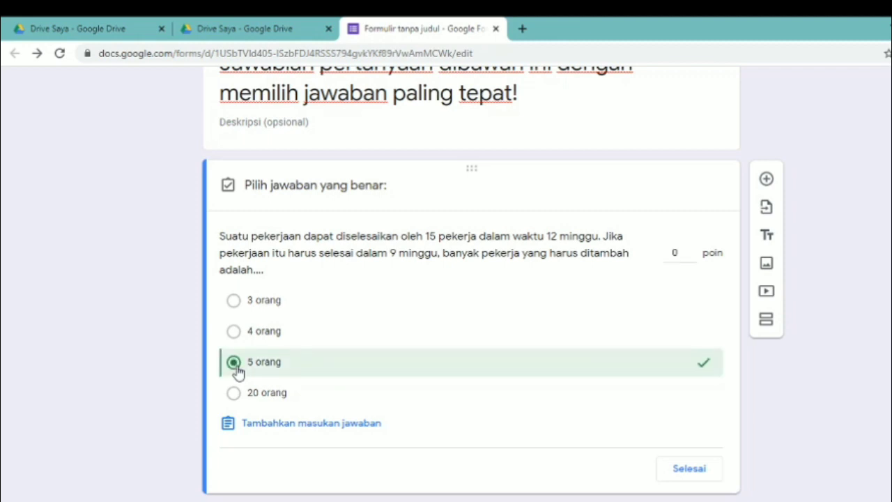
pyautogui.click(676, 253)
pyautogui.write('33')
pyautogui.click(643, 314)
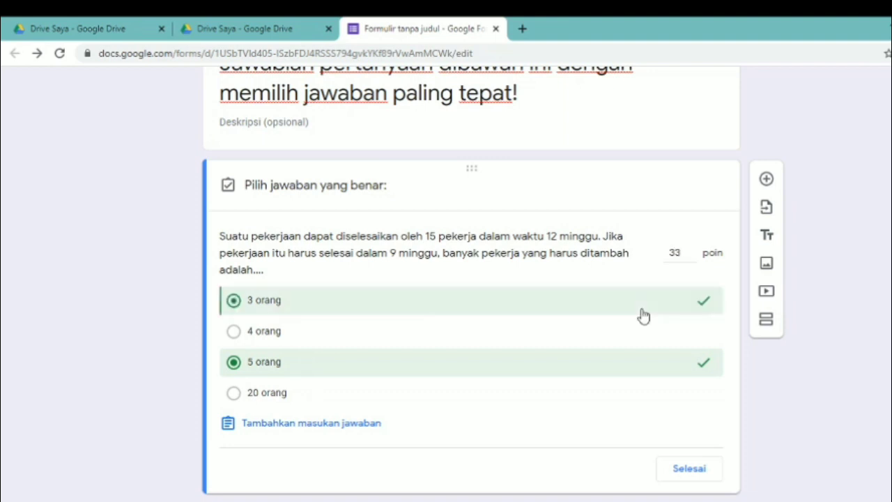
pyautogui.click(660, 310)
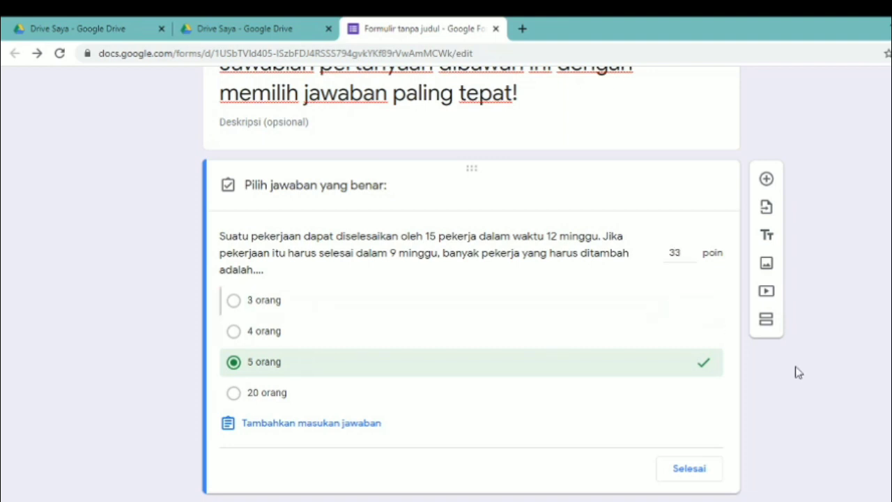
pyautogui.scroll(-1, 471, 279)
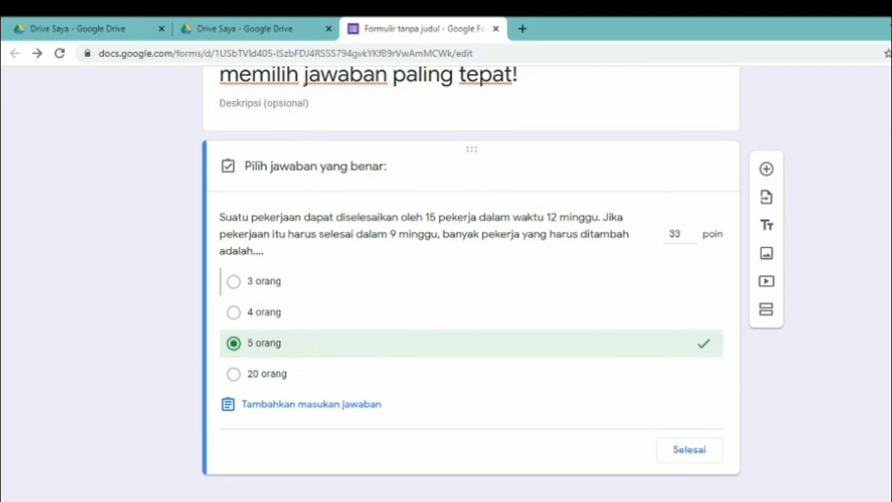
pyautogui.click(688, 450)
pyautogui.scroll(-3, 812, 408)
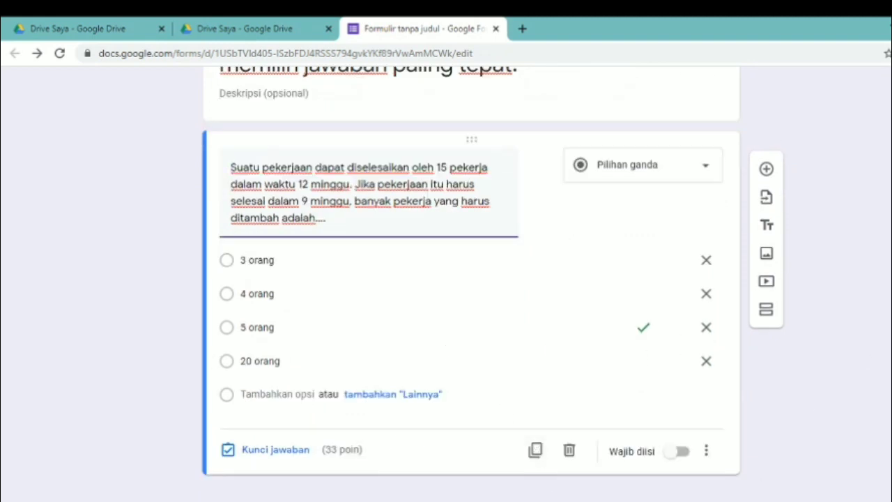
pyautogui.click(766, 170)
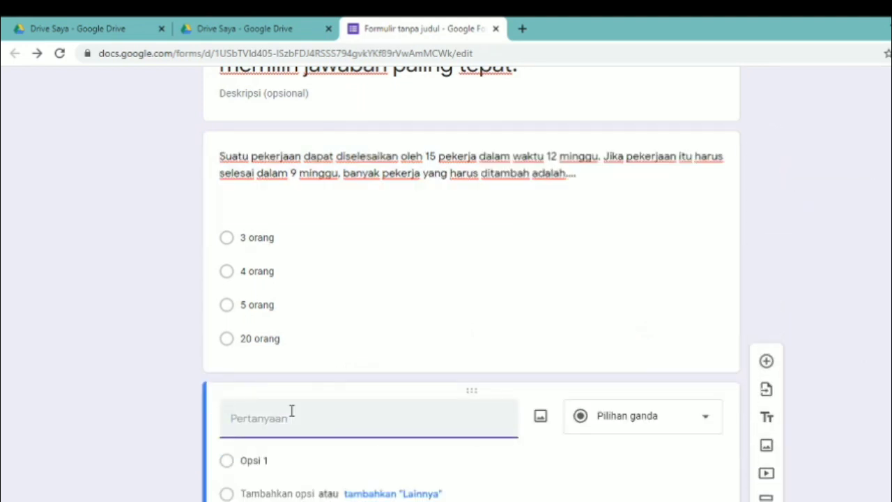
# - In Word, move the 'Jika garis … adalah' line up under 'berikut!', above the Cartesius diagram
pyautogui.hotkey('alt', 'Tab')
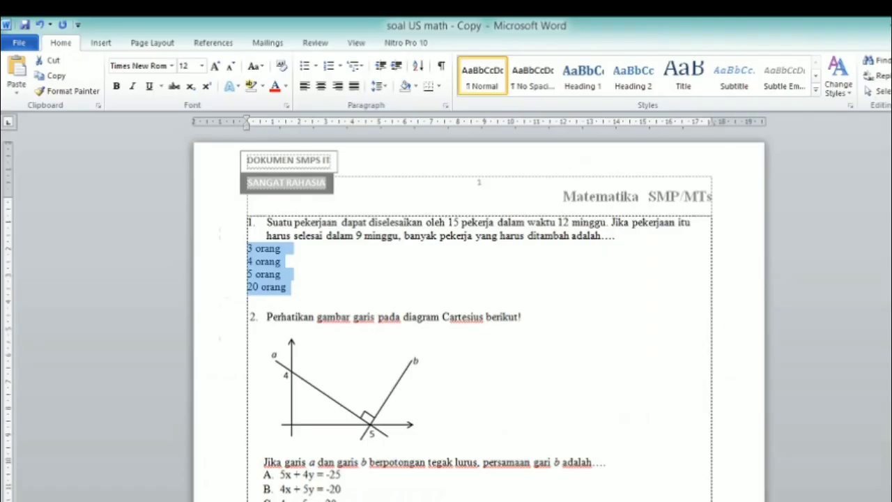
pyautogui.click(409, 315)
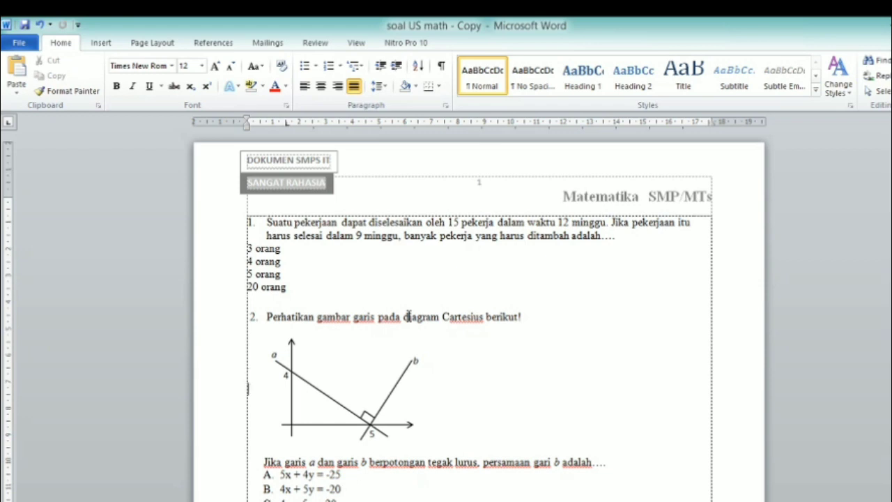
pyautogui.click(427, 467)
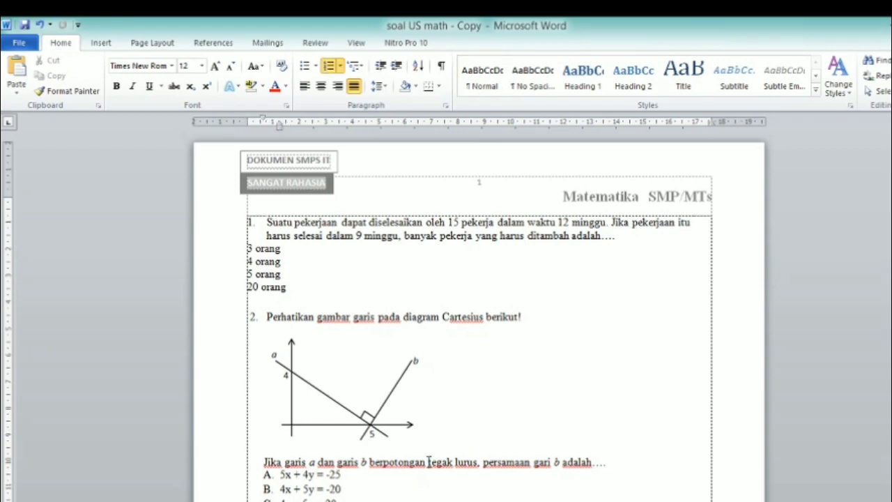
pyautogui.click(380, 388)
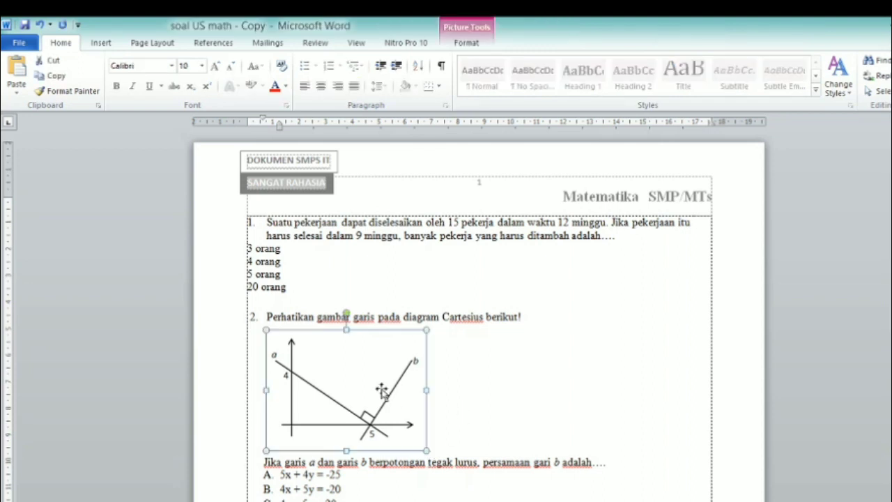
pyautogui.click(541, 312)
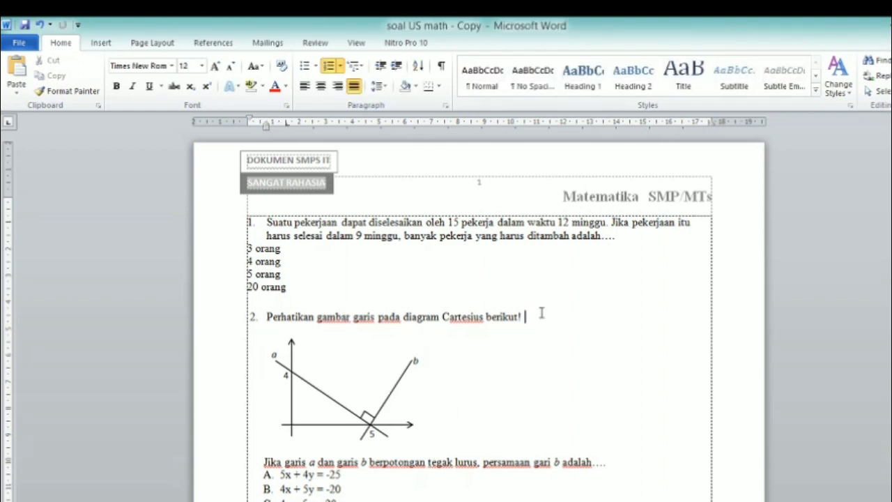
pyautogui.click(265, 461)
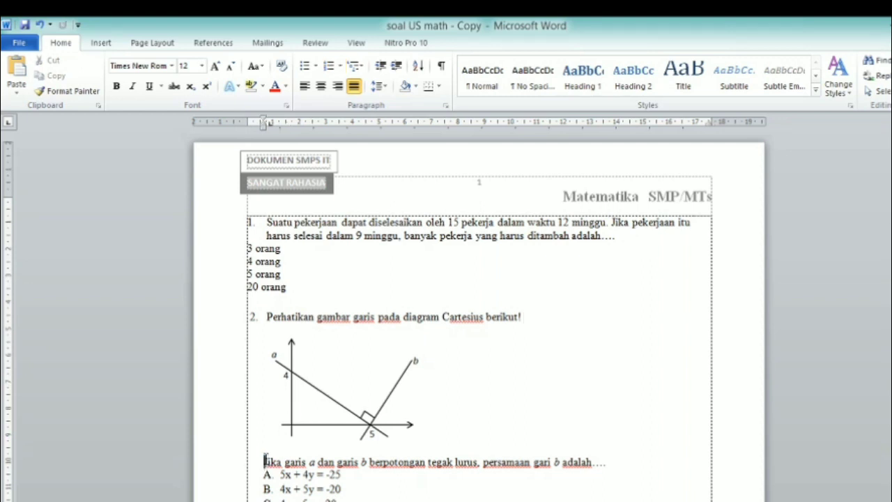
pyautogui.moveTo(265, 462); pyautogui.dragTo(607, 464)
pyautogui.hotkey('ctrl', 'x')
pyautogui.click(526, 317)
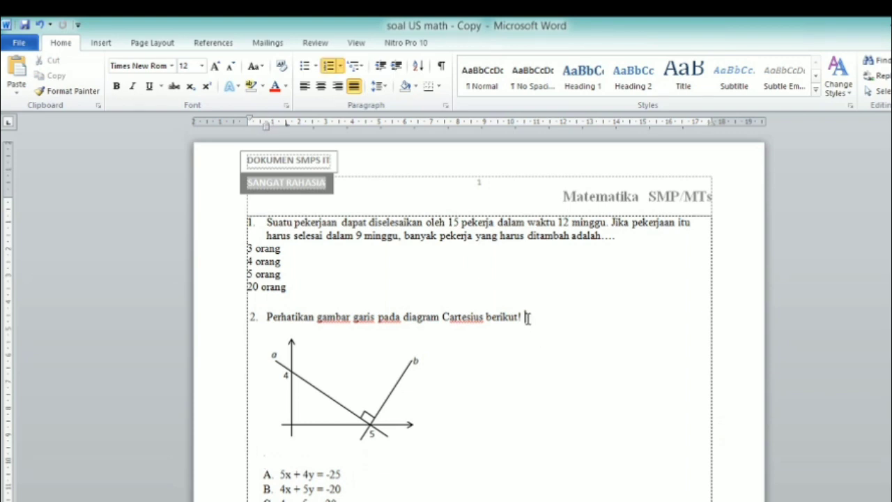
pyautogui.press('Return')
pyautogui.press('BackSpace')
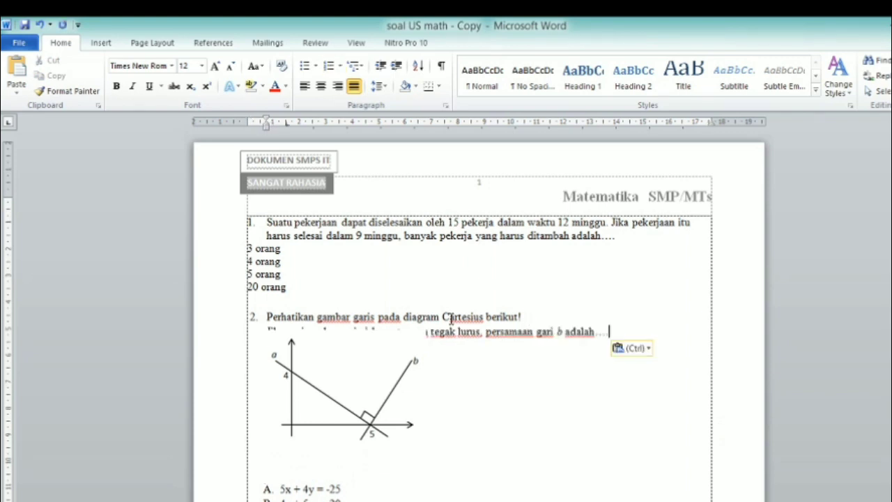
pyautogui.moveTo(329, 359); pyautogui.dragTo(332, 375)
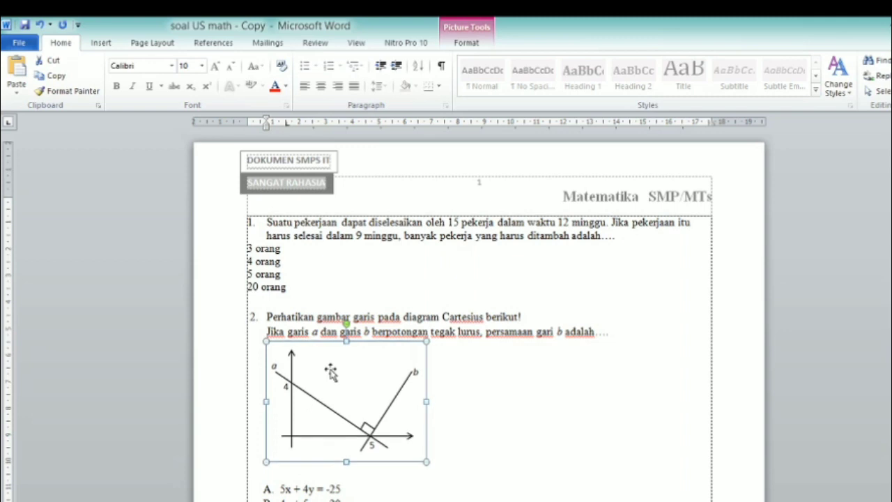
pyautogui.click(524, 318)
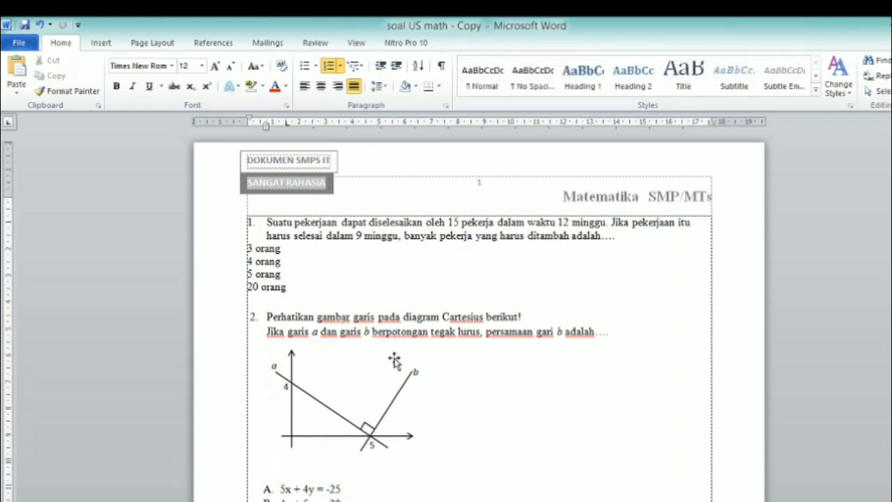
# - Shift the diagram slightly lower, then copy question 2's two text lines into the new form question
pyautogui.moveTo(267, 316); pyautogui.dragTo(611, 327)
pyautogui.click(409, 388)
pyautogui.moveTo(408, 389); pyautogui.dragTo(409, 420)
pyautogui.moveTo(262, 315); pyautogui.dragTo(611, 341)
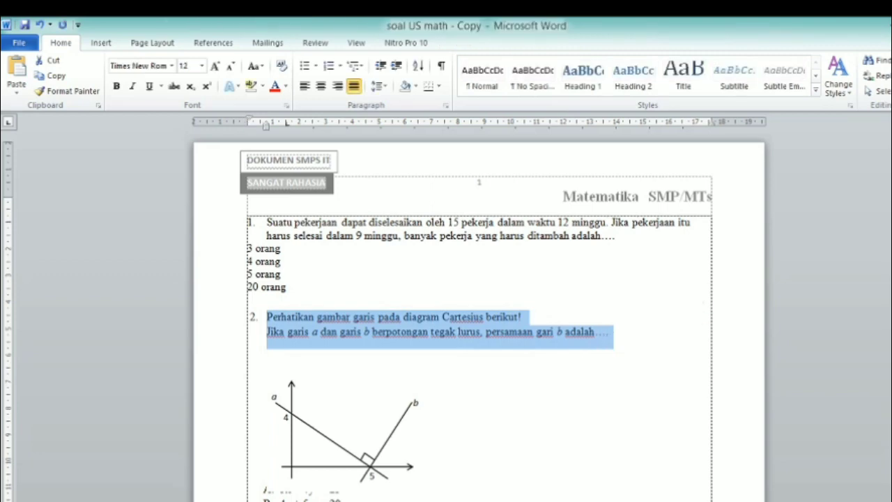
pyautogui.hotkey('ctrl', 'c')
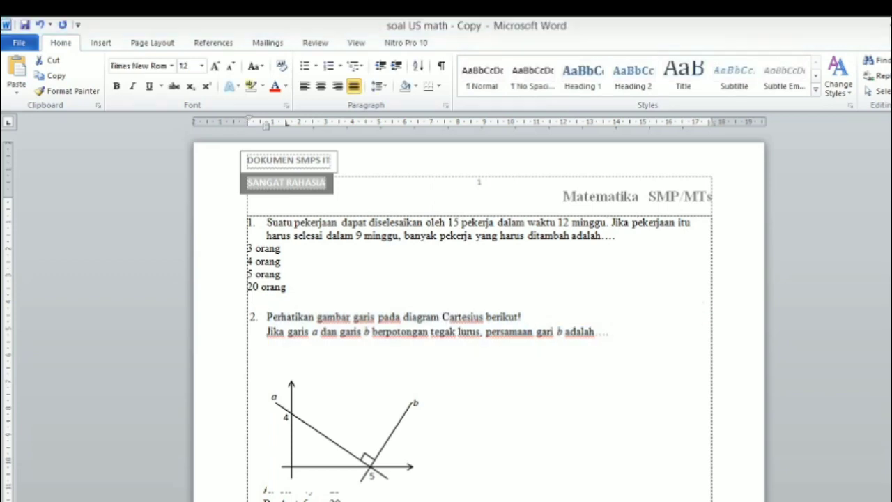
pyautogui.hotkey('alt', 'Tab')
pyautogui.hotkey('ctrl', 'v')
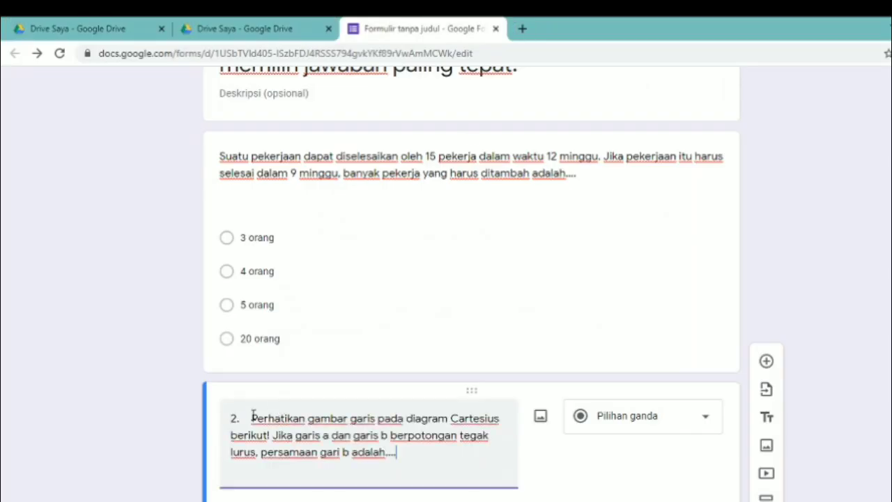
# - Delete the leading '2.' so the second question starts with 'Perhatikan', then head back toward Word
pyautogui.click(252, 417)
pyautogui.press('BackSpace')
pyautogui.press('BackSpace')
pyautogui.press('BackSpace')
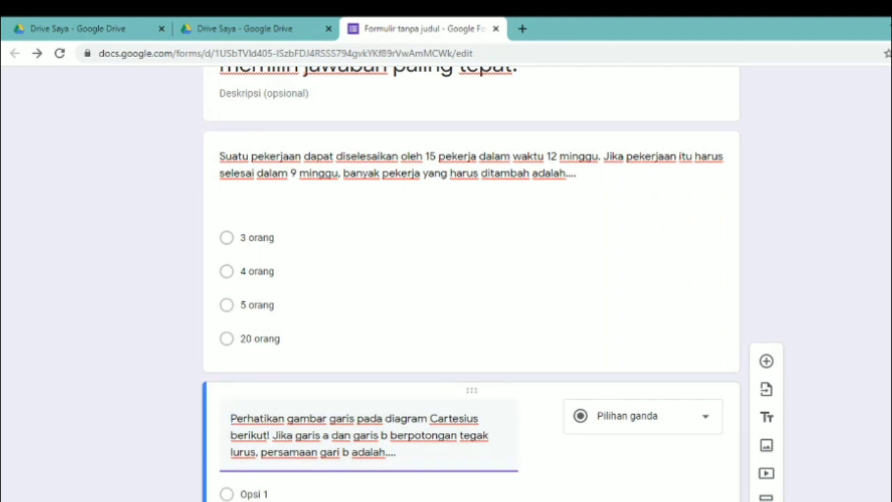
pyautogui.scroll(-2, 819, 448)
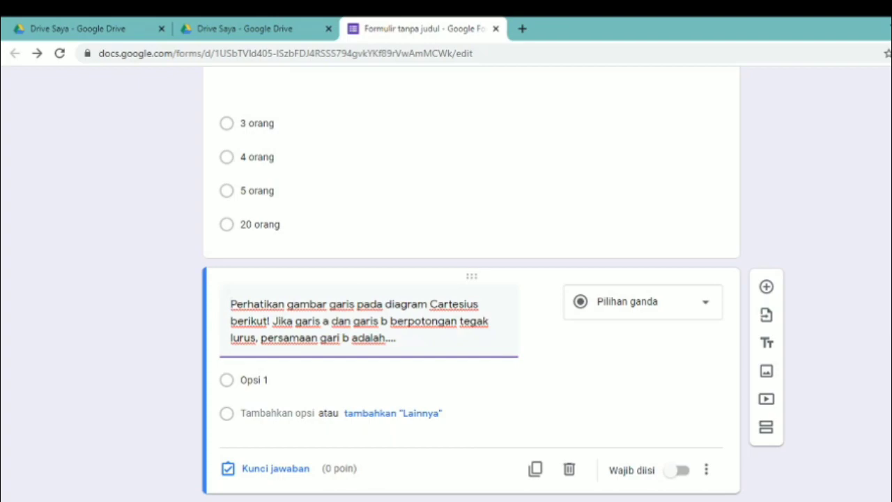
pyautogui.click(315, 501)
pyautogui.click(315, 501)
# - Select the Cartesius diagram in Word and choose Save as Picture to export it as an image
pyautogui.click(315, 501)
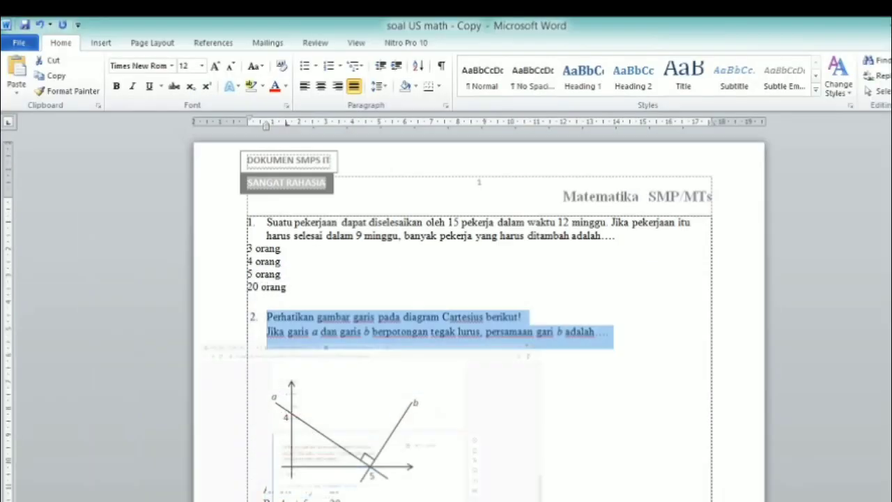
pyautogui.click(651, 398)
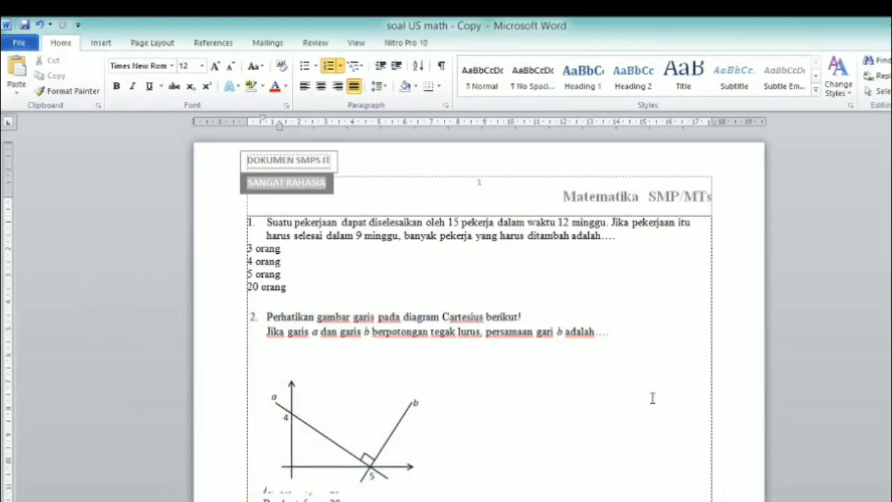
pyautogui.scroll(-1, 652, 398)
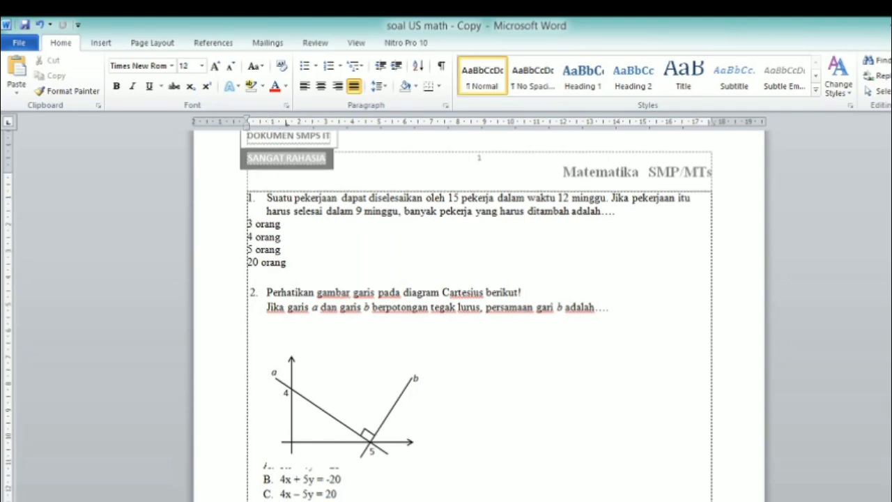
pyautogui.click(346, 416)
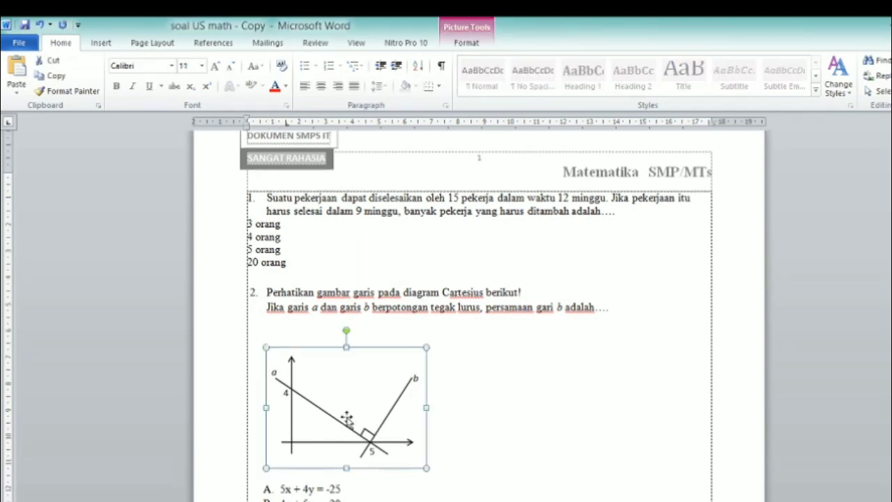
pyautogui.click(528, 379)
pyautogui.click(340, 416)
pyautogui.rightClick(340, 416)
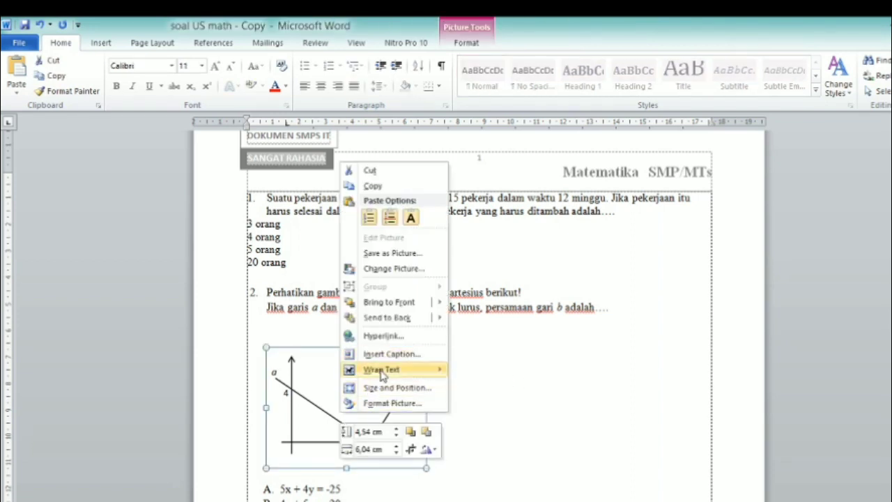
pyautogui.moveTo(384, 369)
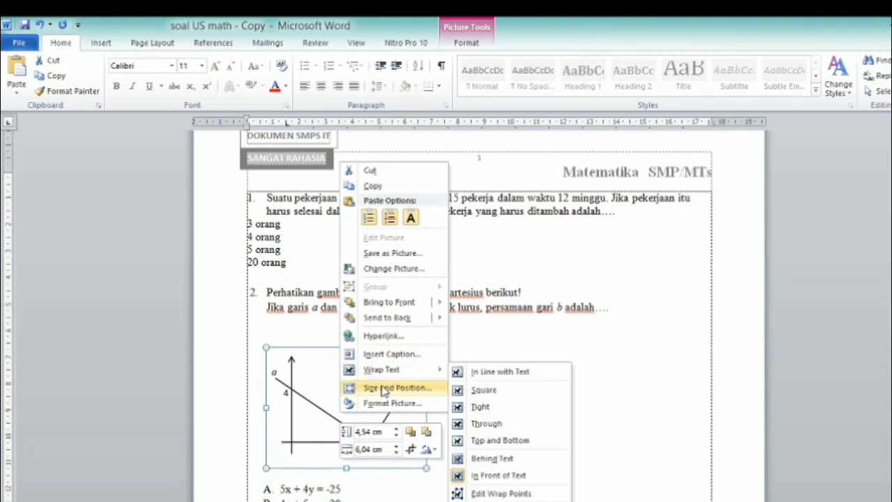
pyautogui.click(396, 253)
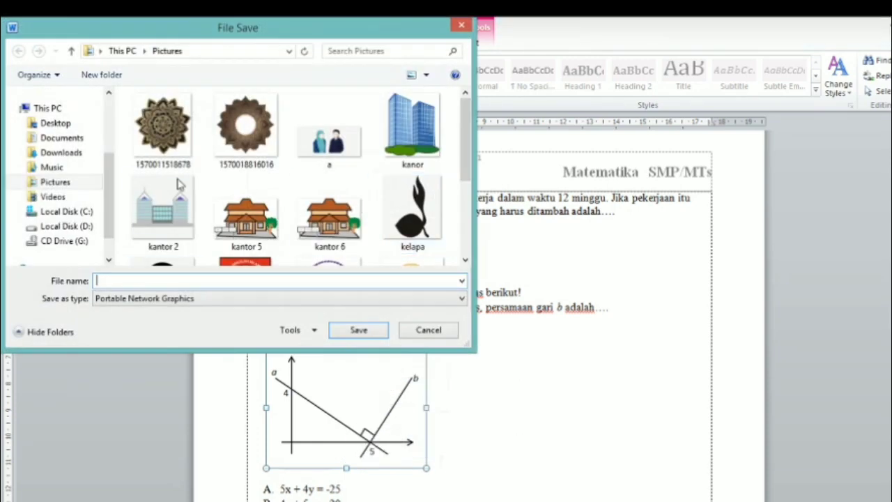
# - Save the diagram into Pictures as a PNG named 'diagram cartesius', then return to Chrome
pyautogui.click(78, 183)
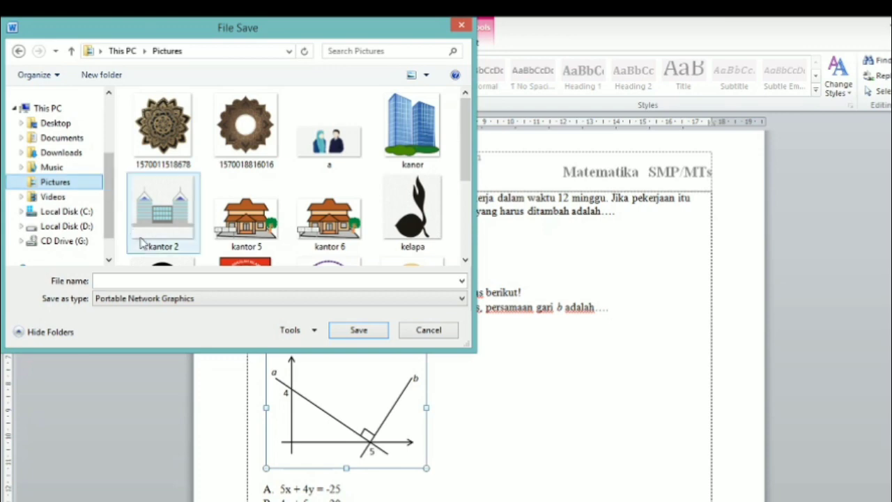
pyautogui.click(183, 279)
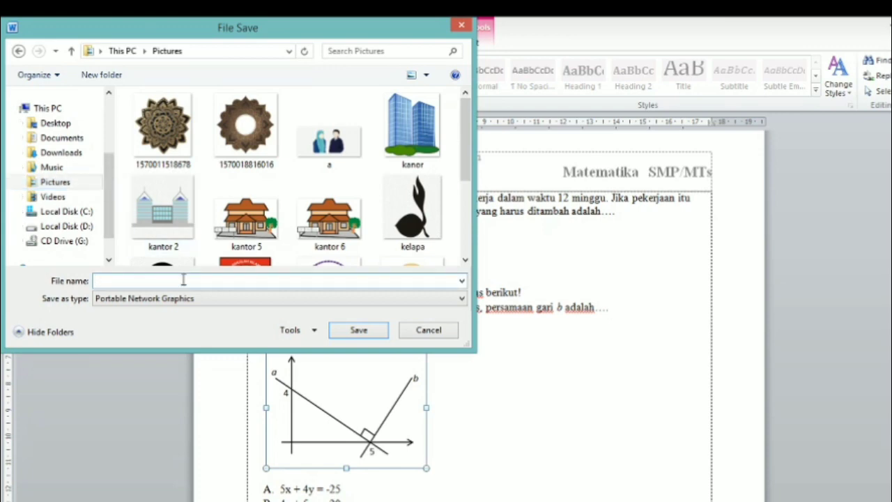
pyautogui.write('Diahg')
pyautogui.press('BackSpace')
pyautogui.press('BackSpace')
pyautogui.press('BackSpace')
pyautogui.press('BackSpace')
pyautogui.press('BackSpace')
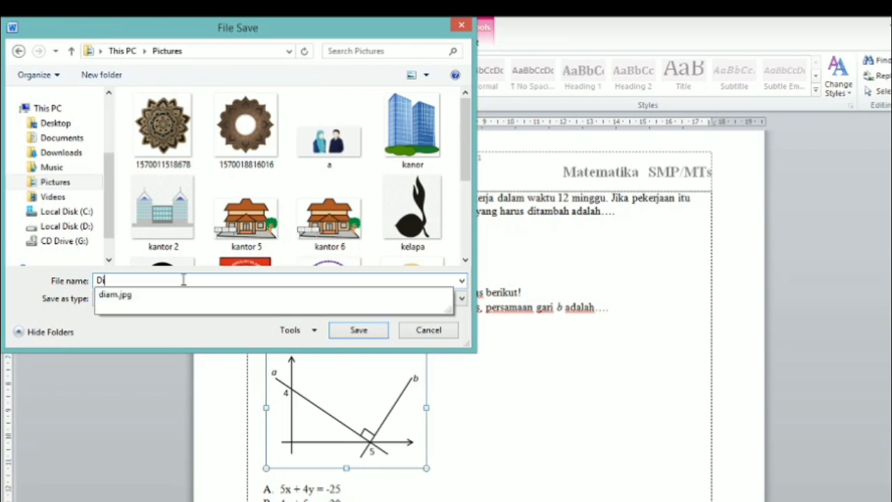
pyautogui.write('diagram cartesius')
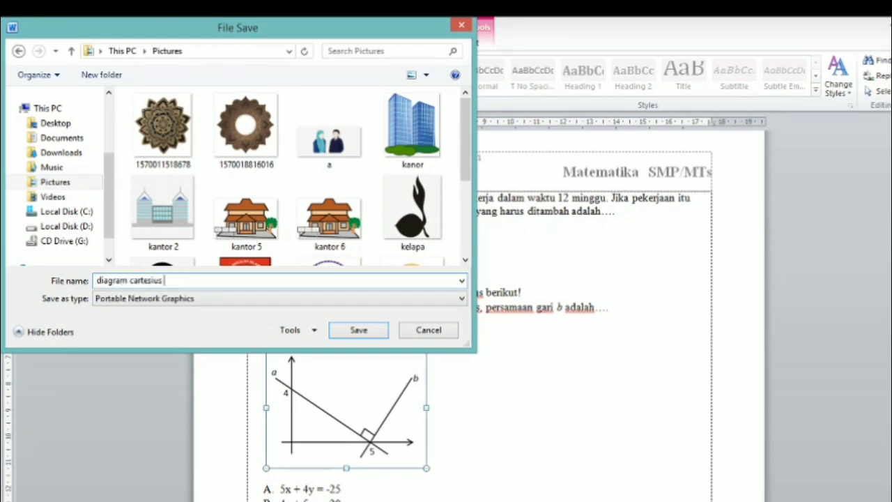
pyautogui.click(369, 332)
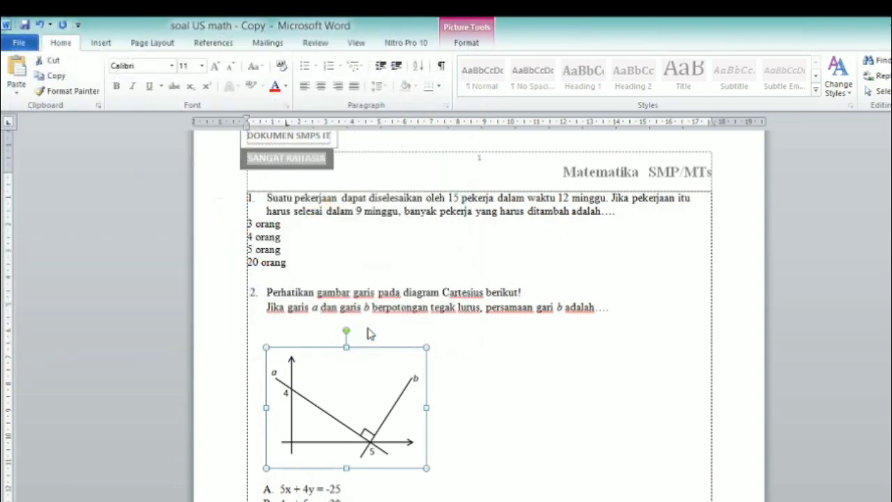
pyautogui.click(488, 378)
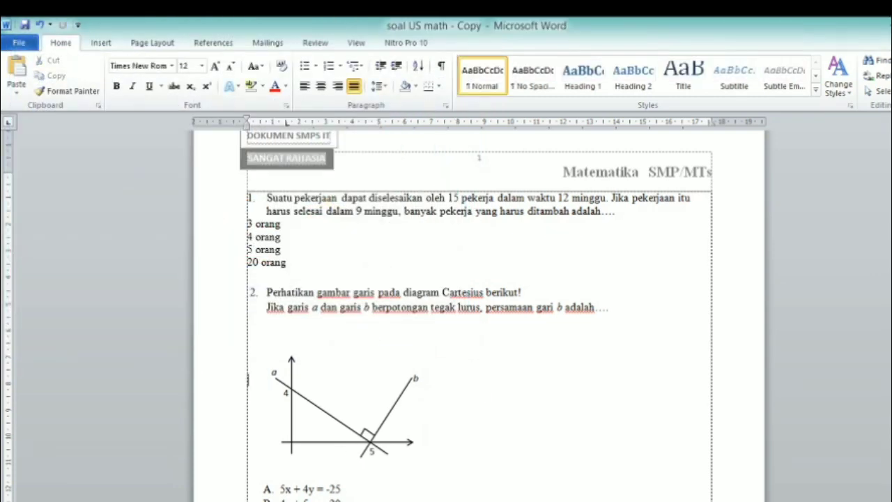
pyautogui.hotkey('alt', 'Tab')
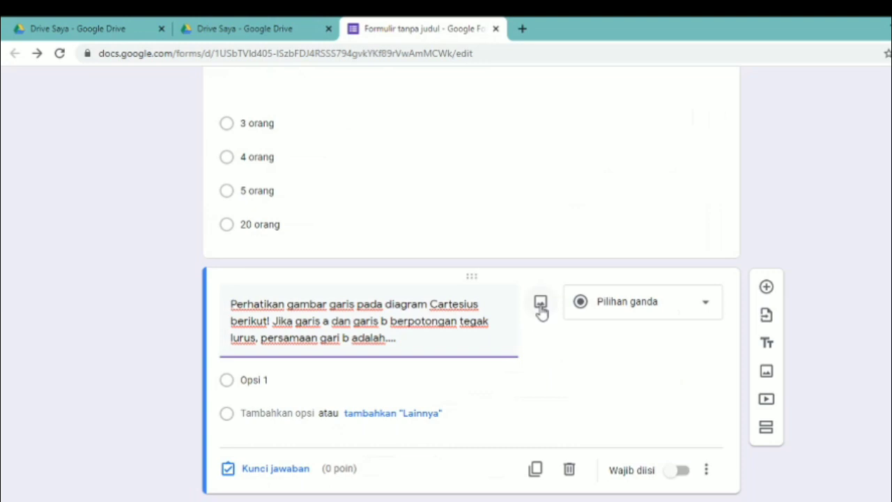
# - Upload 'diagram cartesius 2' from Pictures as the second question's image
pyautogui.click(541, 306)
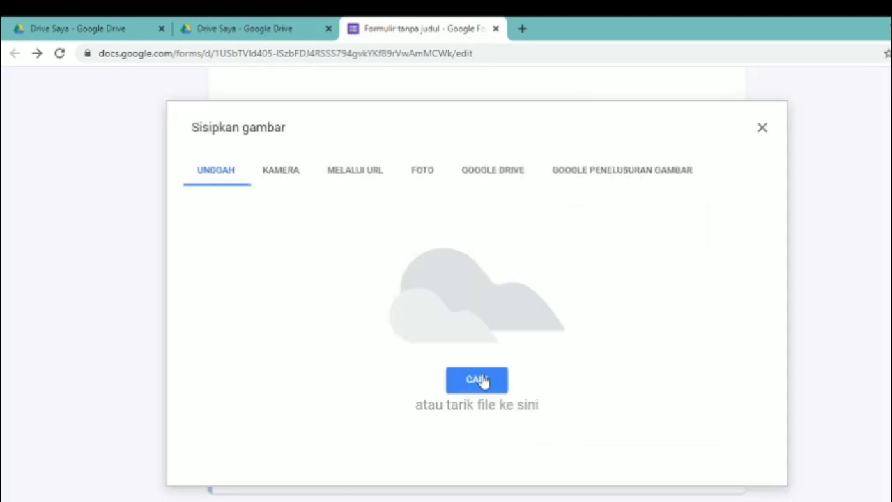
pyautogui.click(479, 380)
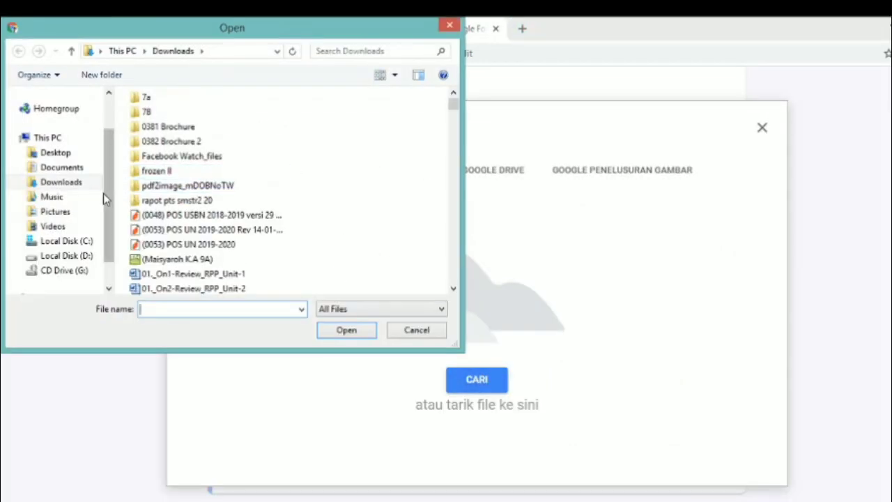
pyautogui.click(55, 212)
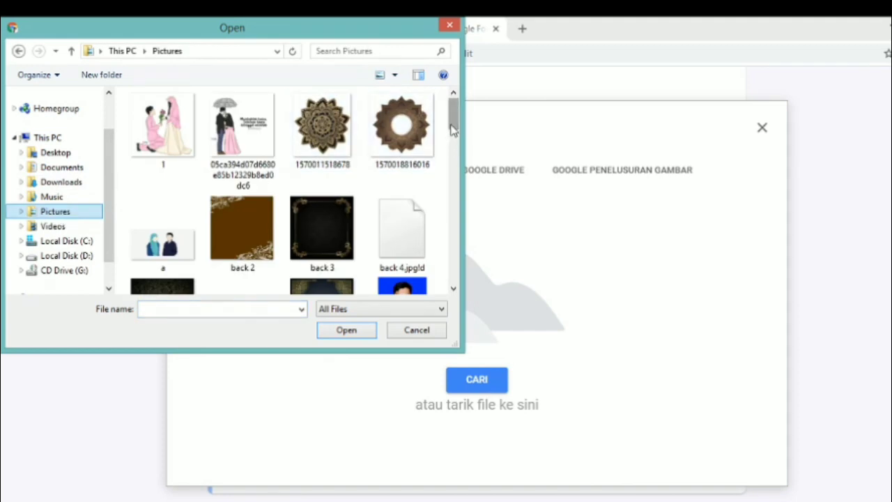
pyautogui.scroll(-1, 451, 143)
pyautogui.moveTo(453, 143)
pyautogui.mouseDown()
pyautogui.moveTo(455, 171)
pyautogui.moveTo(456, 143)
pyautogui.moveTo(458, 156)
pyautogui.mouseUp()
pyautogui.doubleClick(265, 209)
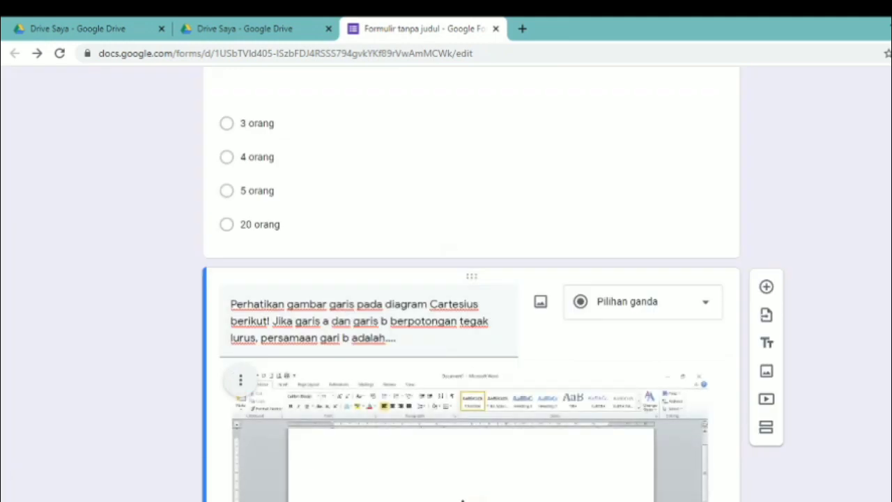
# - Delete the uploaded screenshot from the second question, leaving its wording and Opsi 1
pyautogui.scroll(-3, 463, 418)
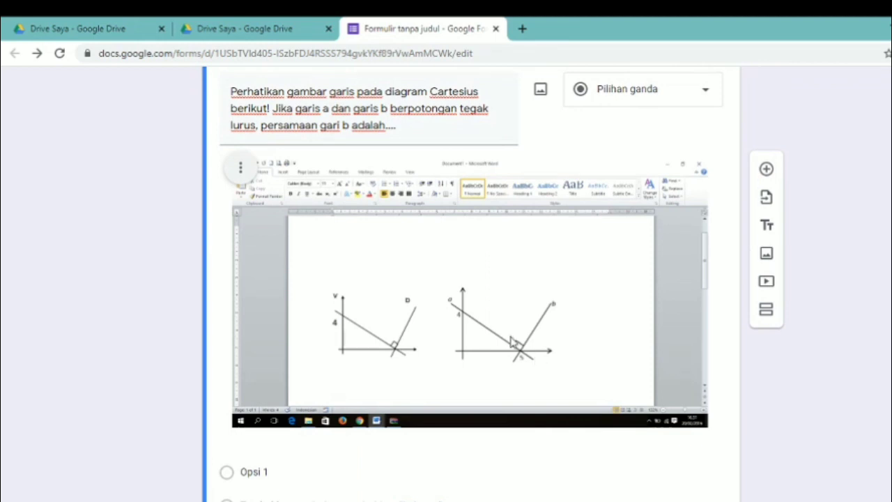
pyautogui.click(514, 341)
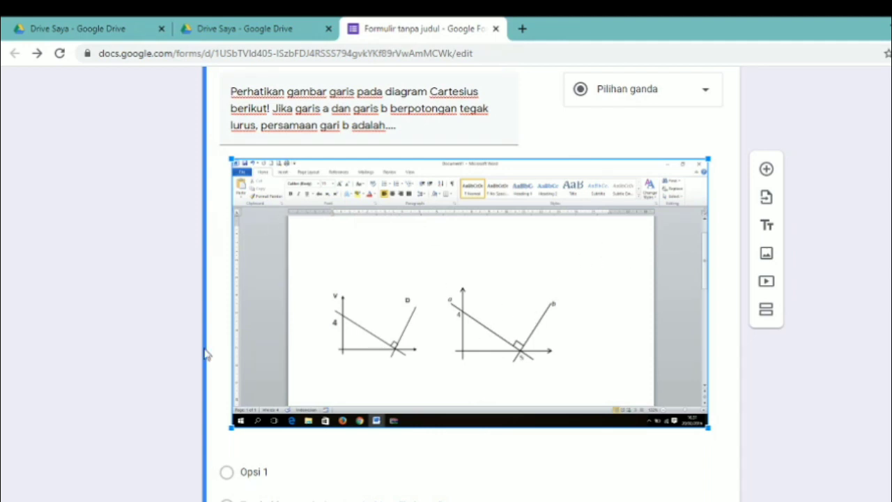
pyautogui.tripleClick(492, 106)
pyautogui.click(427, 239)
pyautogui.click(457, 86)
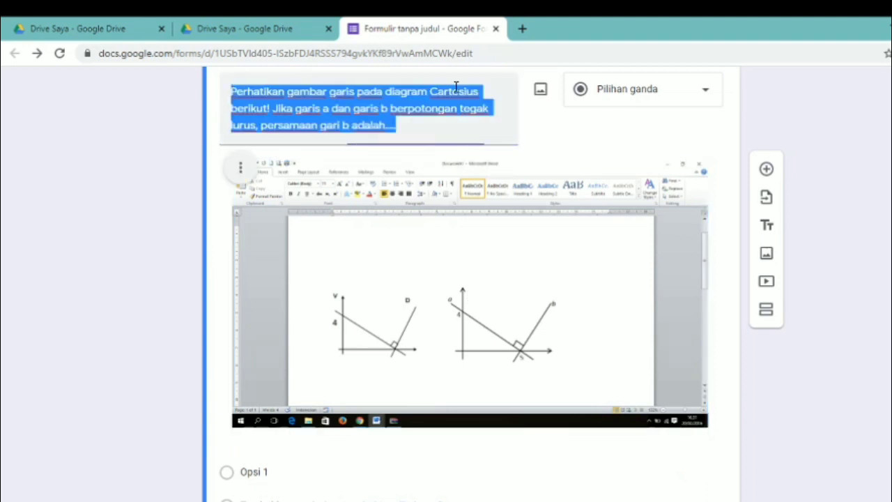
pyautogui.click(245, 171)
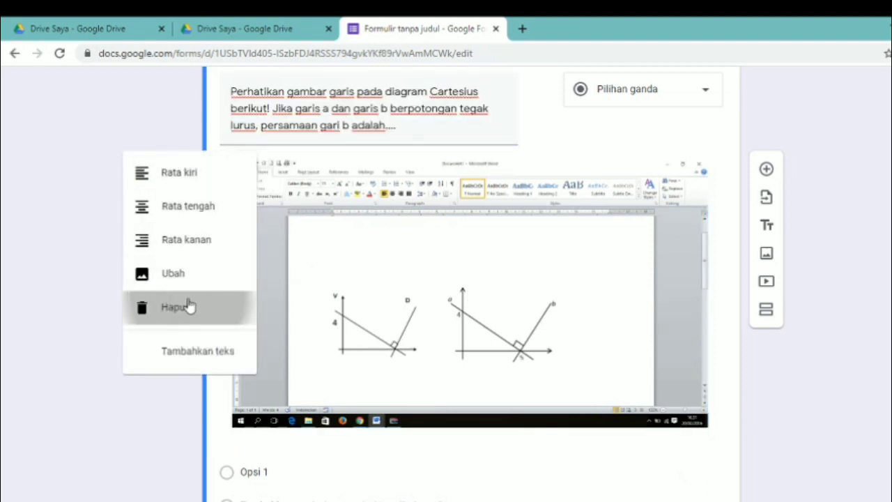
pyautogui.click(189, 304)
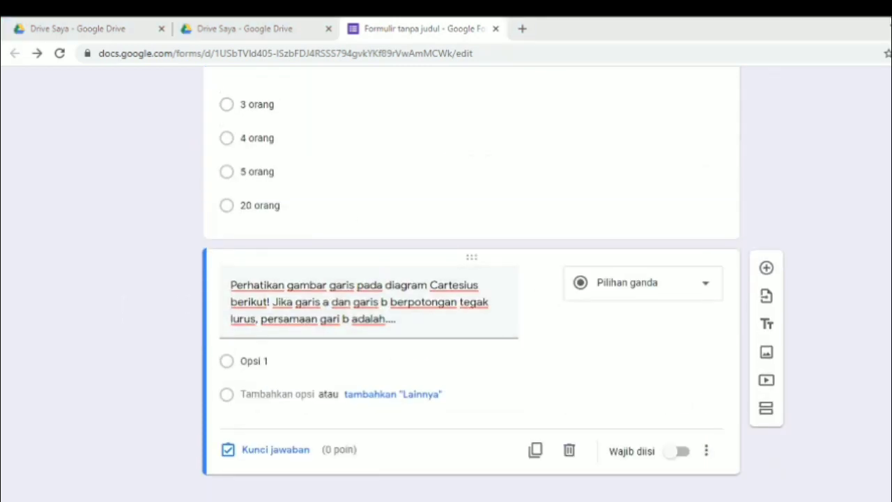
pyautogui.hotkey('alt', 'Tab')
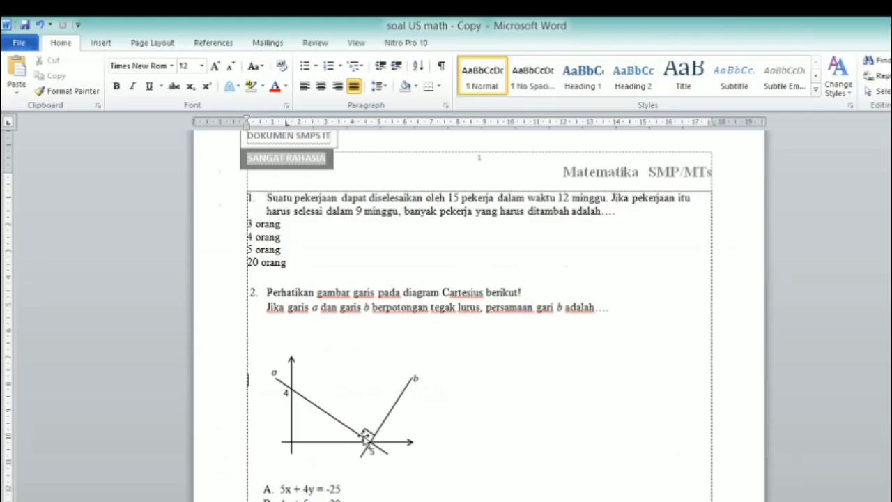
# - Launch Snipping Tool from a Windows 'snip' search and move it aside from the diagram
pyautogui.click(309, 489)
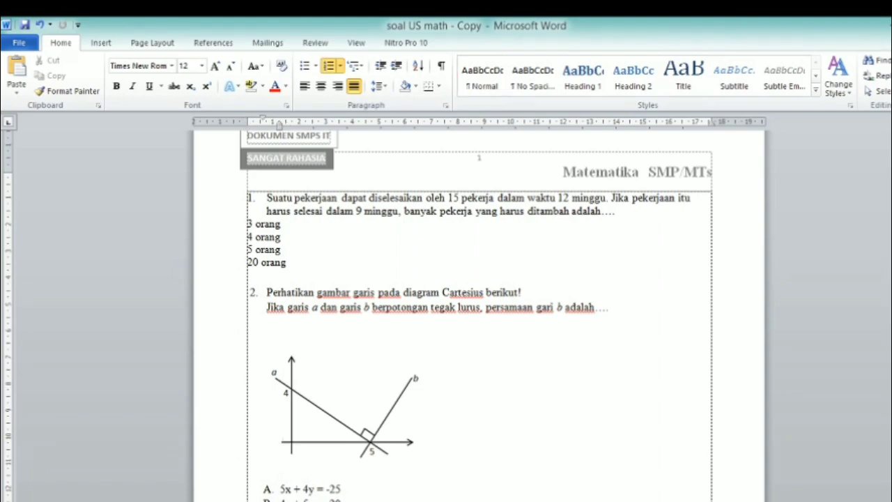
pyautogui.press('super')
pyautogui.press('super+s')
pyautogui.write('snipping Tool')
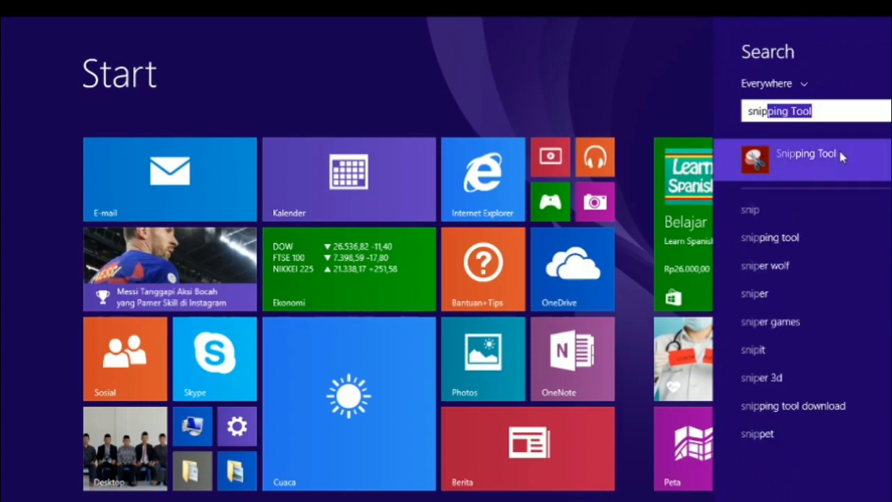
pyautogui.click(808, 157)
pyautogui.moveTo(589, 170); pyautogui.dragTo(718, 163)
# - Snip the Cartesius diagram and save it to Pictures as JPEG 'Diagram cartesius3'
pyautogui.click(683, 175)
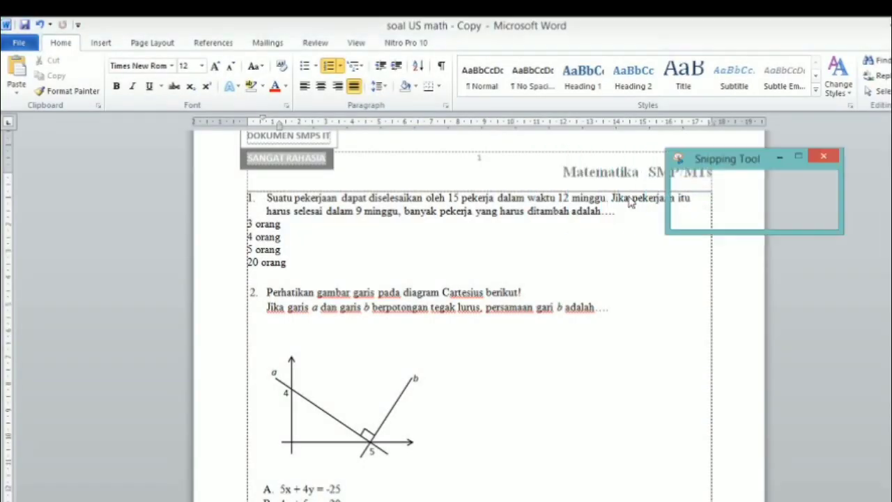
pyautogui.moveTo(255, 335); pyautogui.dragTo(444, 479)
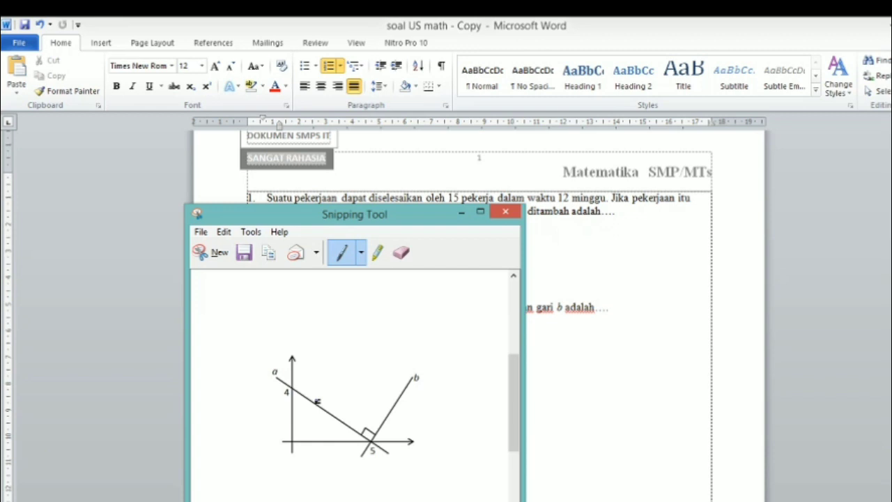
pyautogui.click(243, 252)
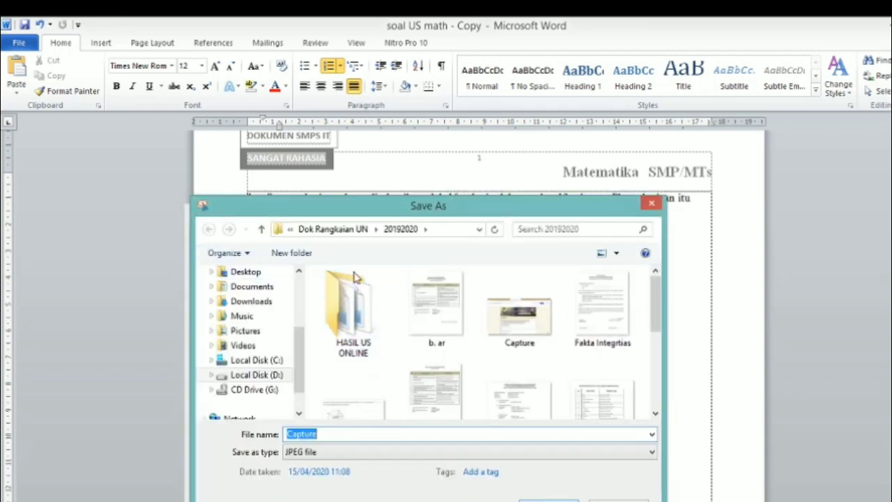
pyautogui.click(247, 332)
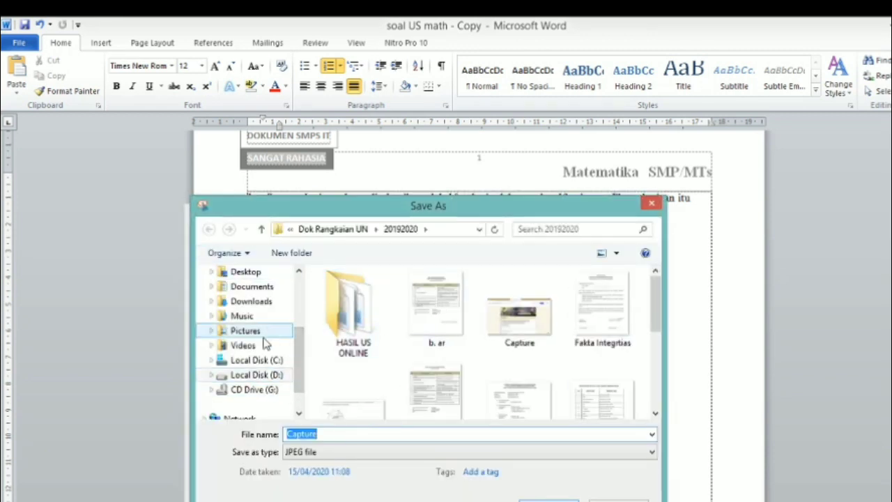
pyautogui.doubleClick(353, 438)
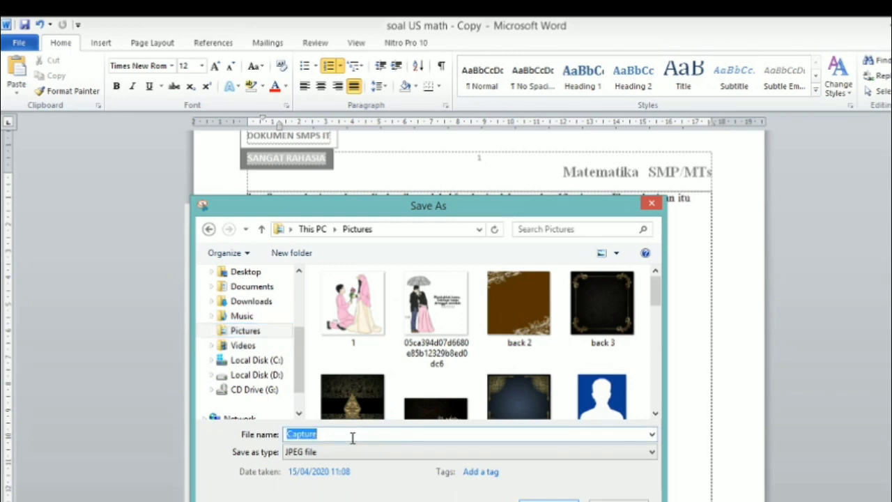
pyautogui.write('Diagram carc')
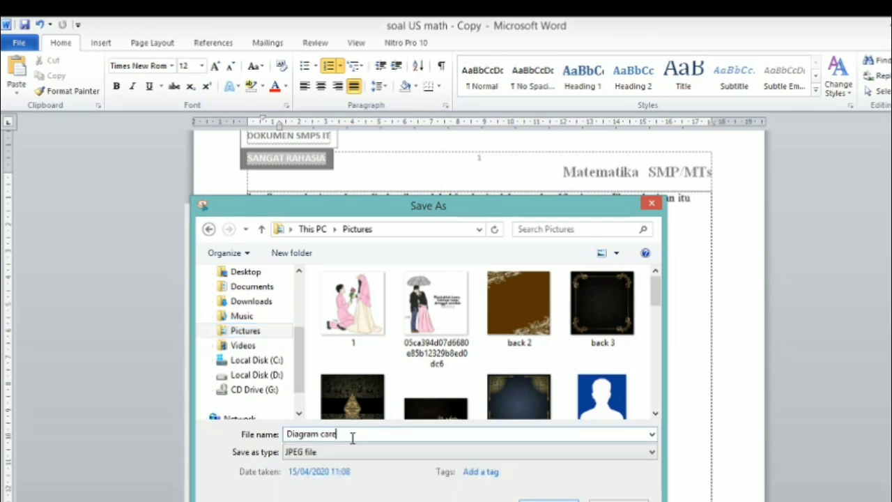
pyautogui.press('BackSpace')
pyautogui.press('BackSpace')
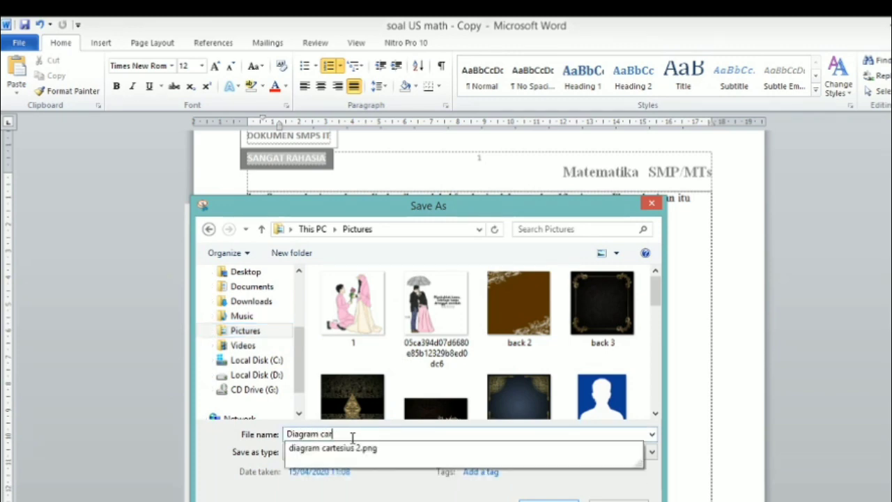
pyautogui.write('tesius3')
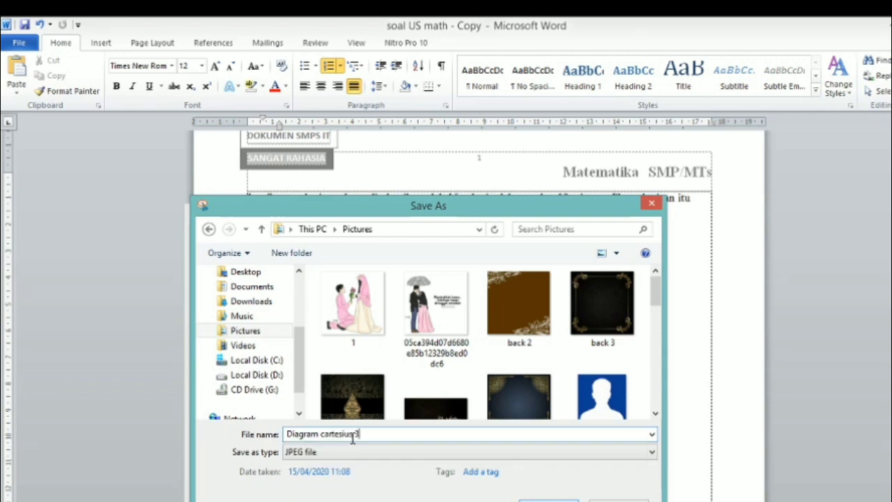
pyautogui.press('Return')
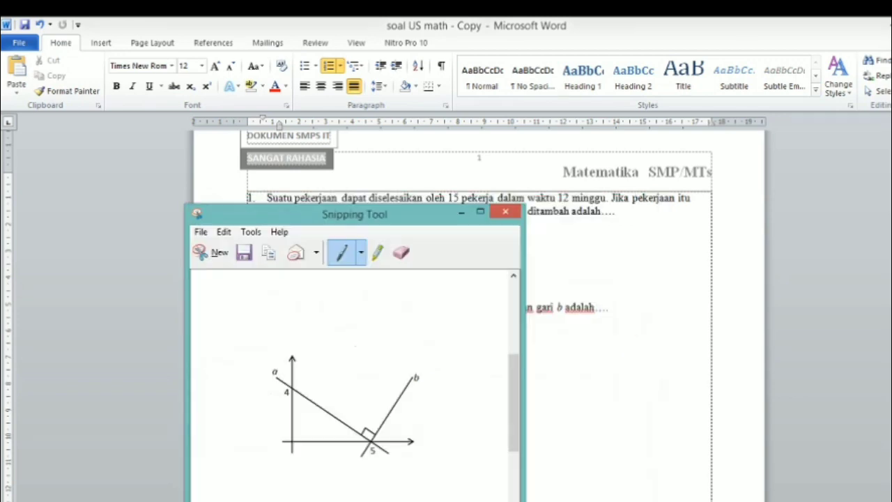
pyautogui.click(462, 212)
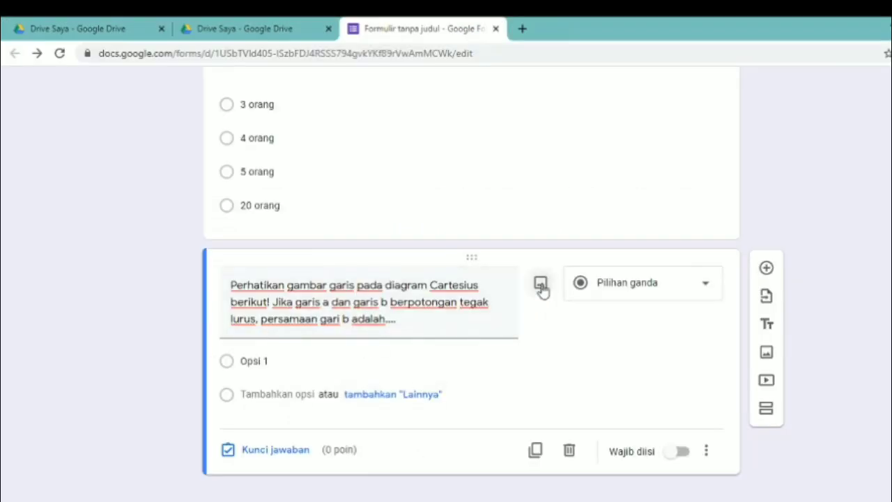
# - Upload the saved 'Diagram cartesius 3' image beneath the second question's wording
pyautogui.click(540, 284)
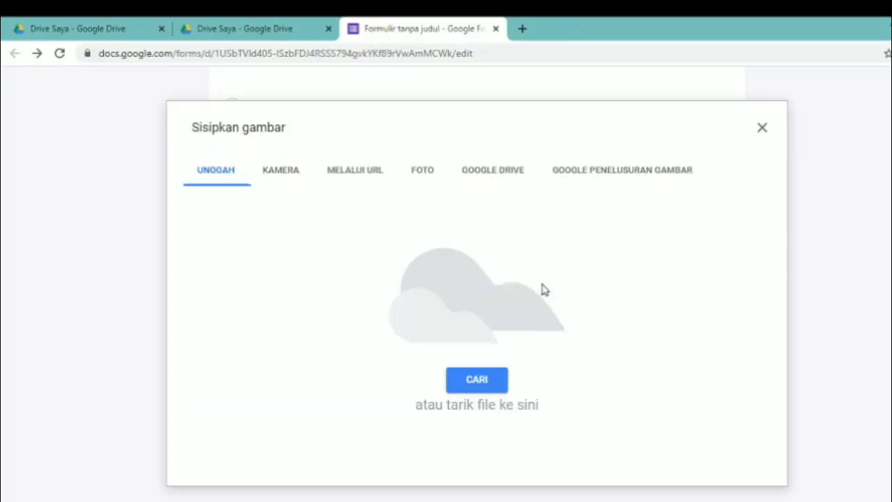
pyautogui.click(475, 379)
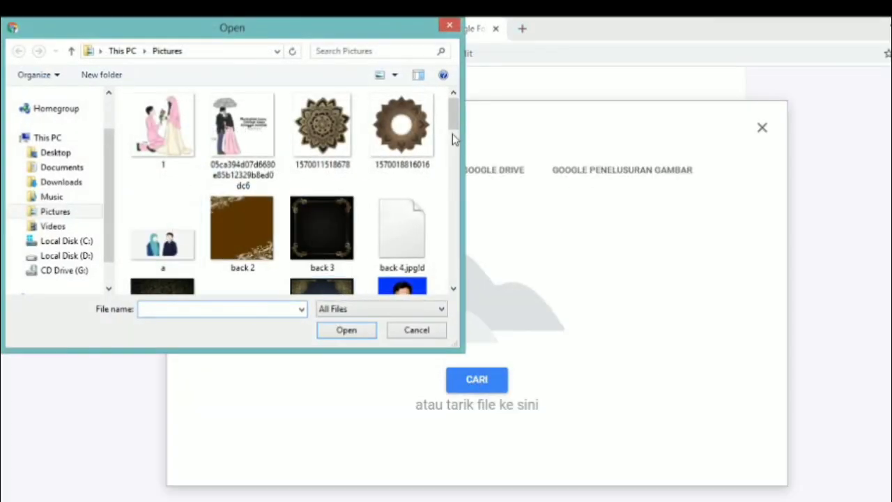
pyautogui.moveTo(454, 122); pyautogui.dragTo(459, 154)
pyautogui.doubleClick(333, 204)
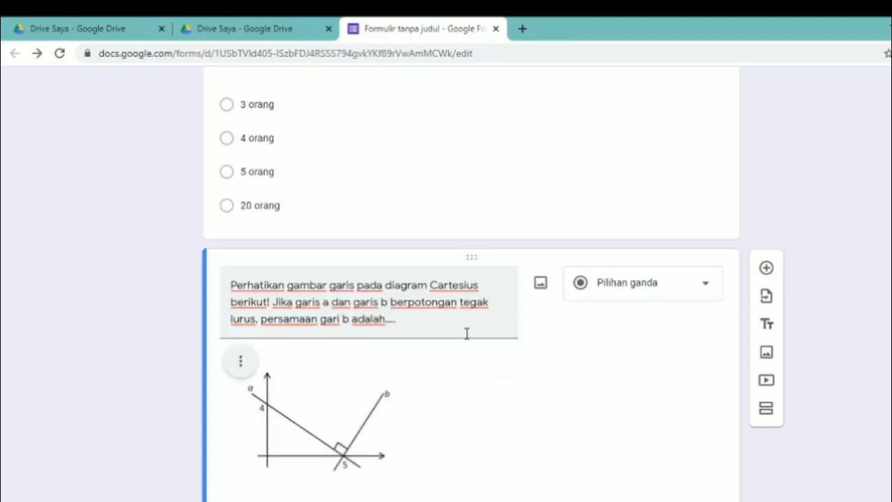
pyautogui.scroll(-2, 517, 322)
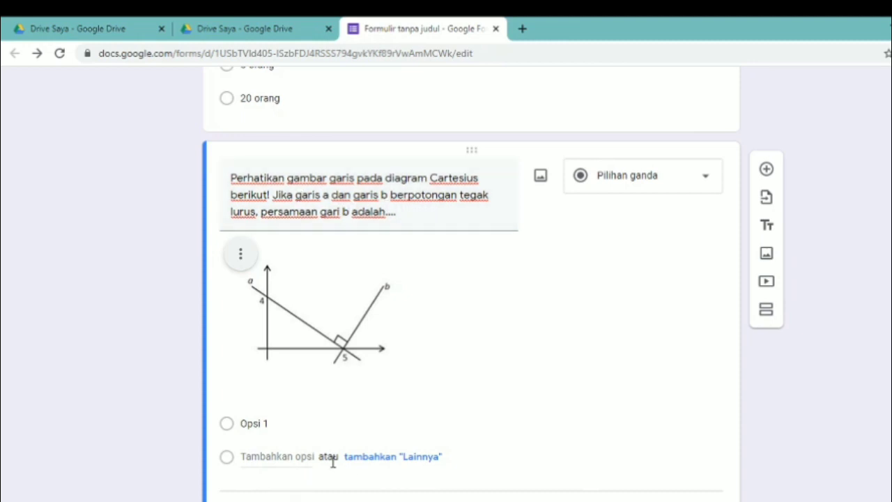
# - Strip the A–D lettering from question 2's answers in Word and paste them over Opsi 1
pyautogui.hotkey('alt', 'Tab')
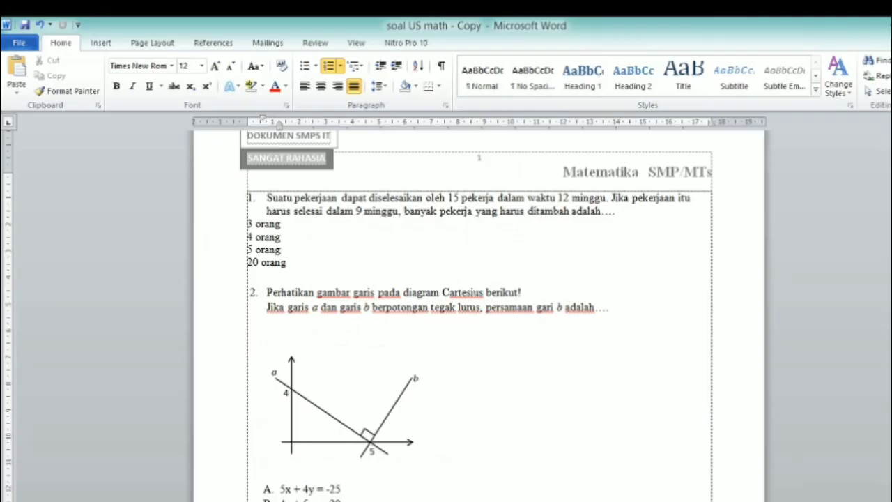
pyautogui.moveTo(282, 488); pyautogui.dragTo(342, 488)
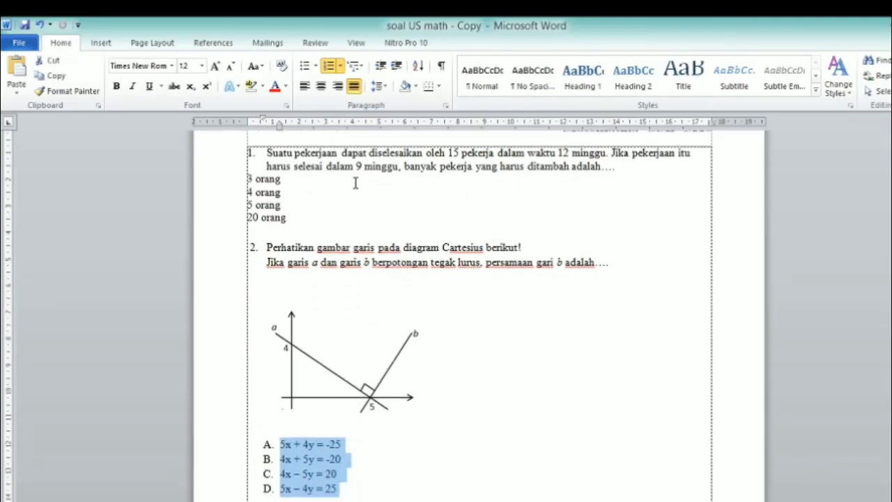
pyautogui.click(328, 65)
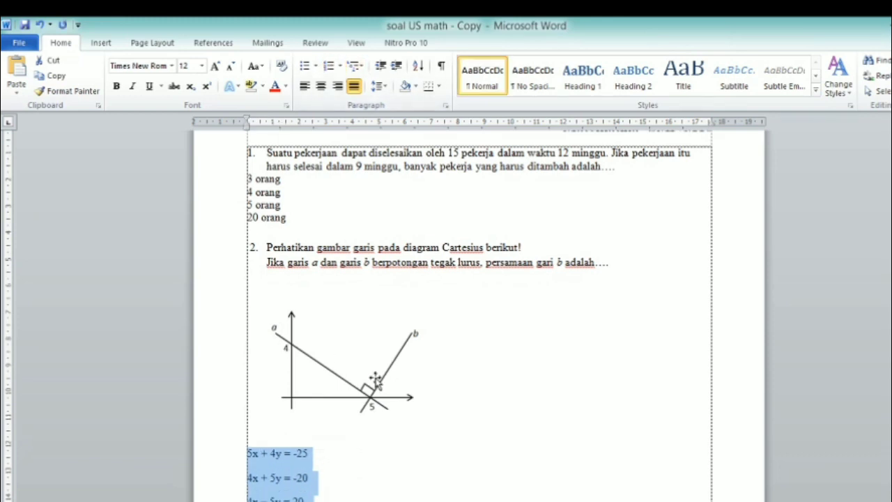
pyautogui.hotkey('alt', 'Tab')
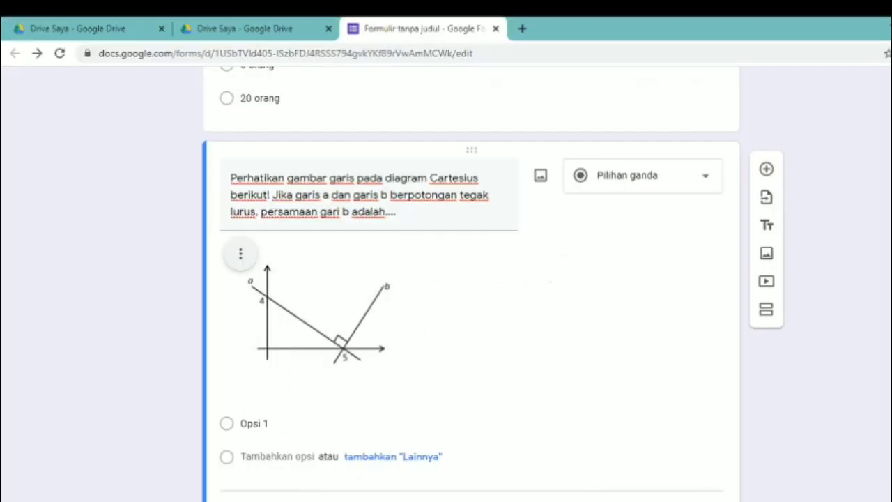
pyautogui.click(272, 423)
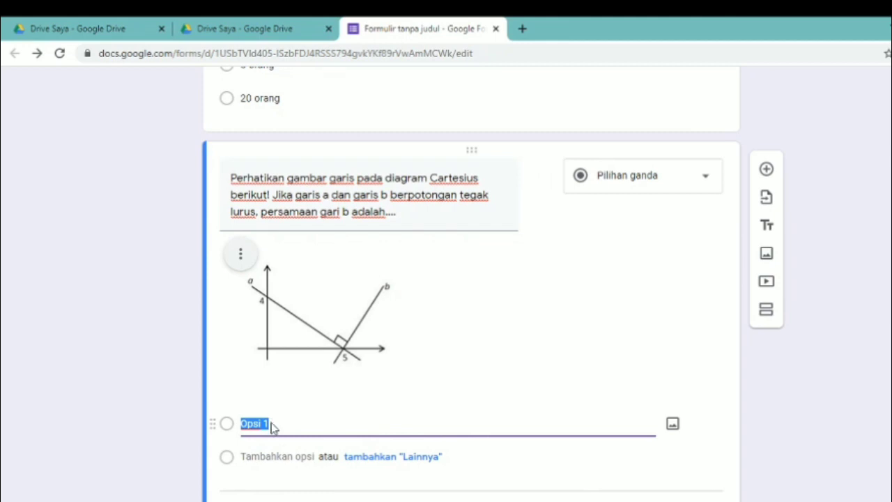
pyautogui.write('5x + 4y = -25 4x + 5y = -20 4x - 5y = 20')
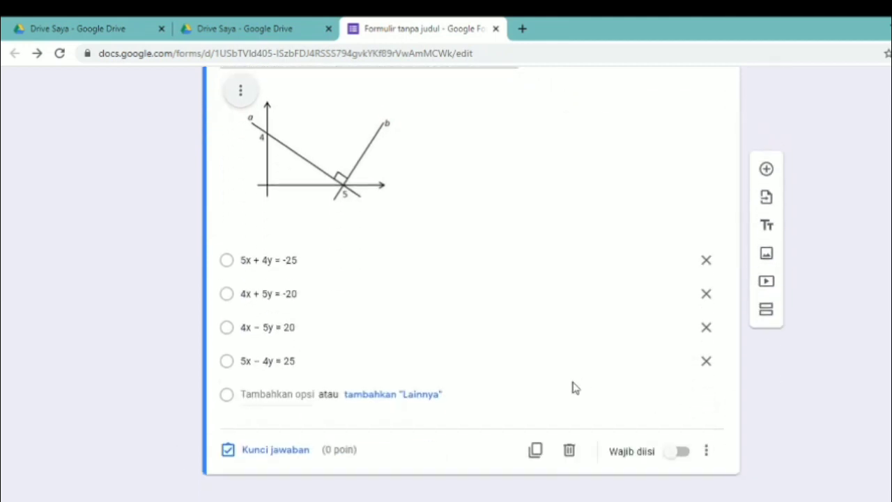
# - Key 5x − 4y = 25 as correct for 33 points, then add a blank question
pyautogui.click(270, 452)
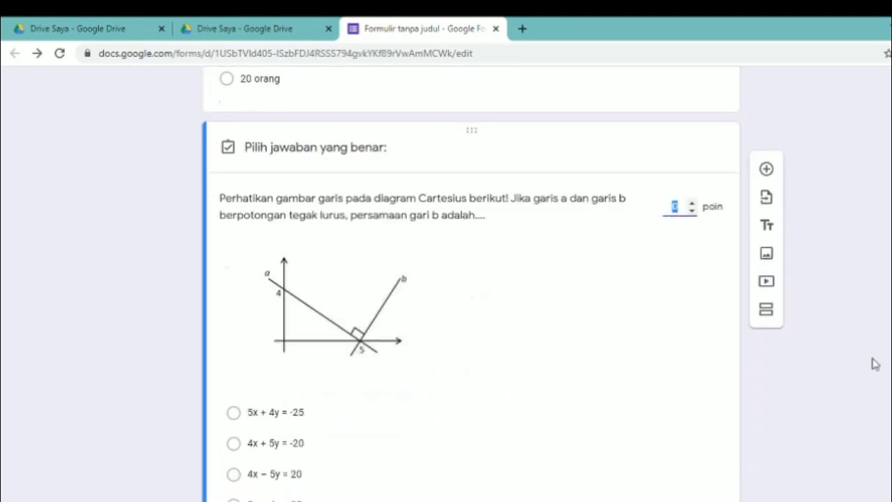
pyautogui.scroll(-2, 471, 284)
pyautogui.click(238, 377)
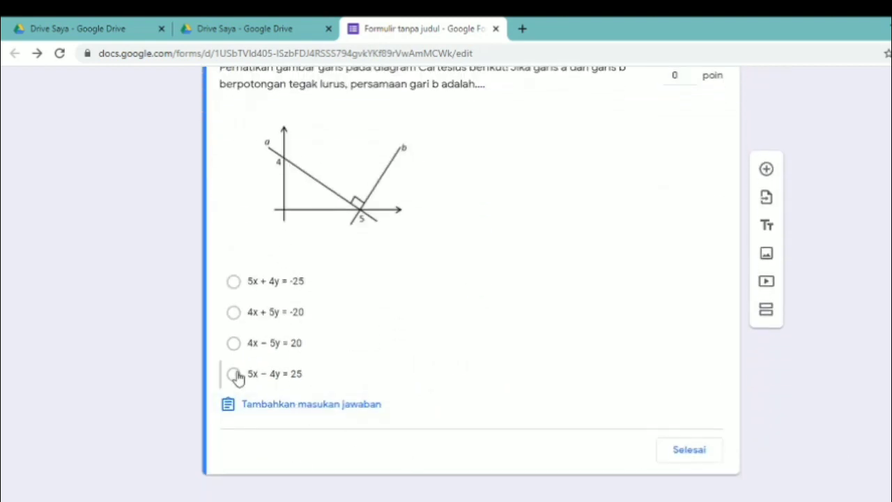
pyautogui.click(678, 80)
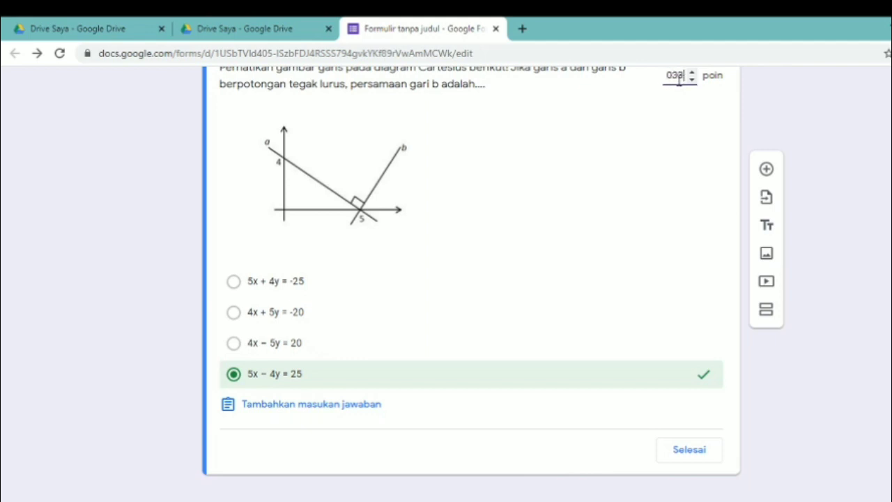
pyautogui.click(870, 271)
pyautogui.click(690, 451)
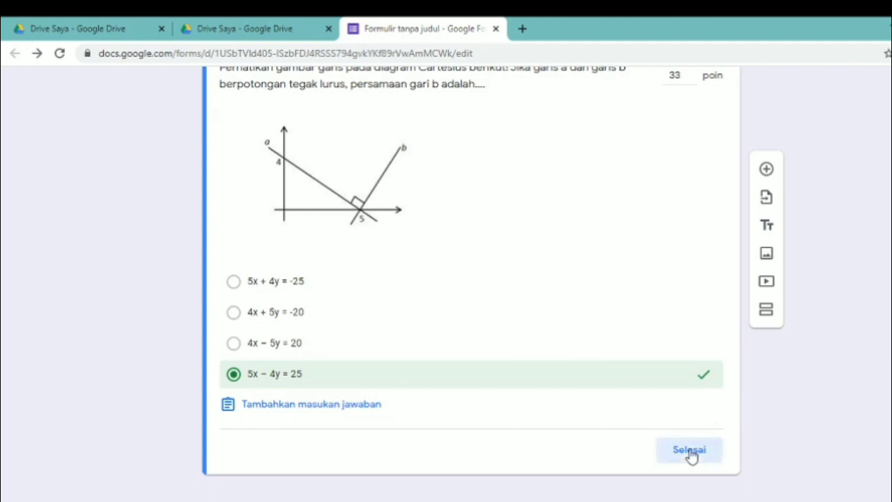
pyautogui.scroll(-2, 471, 285)
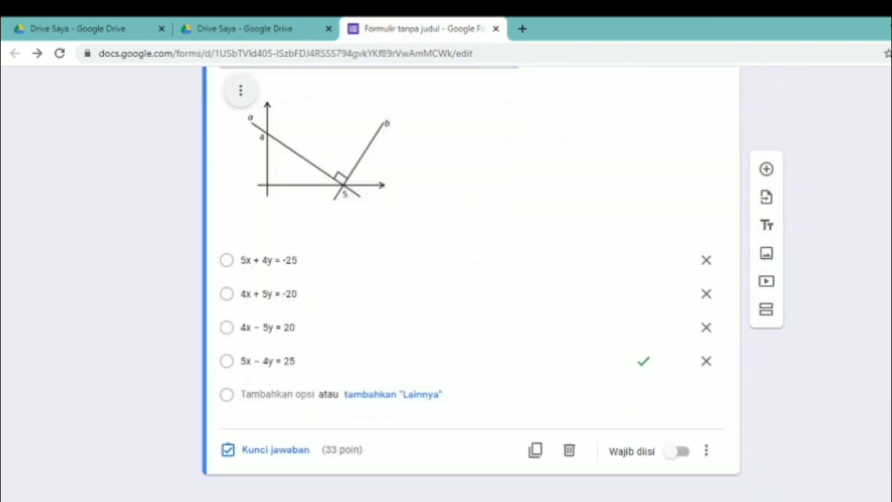
pyautogui.scroll(3, 471, 284)
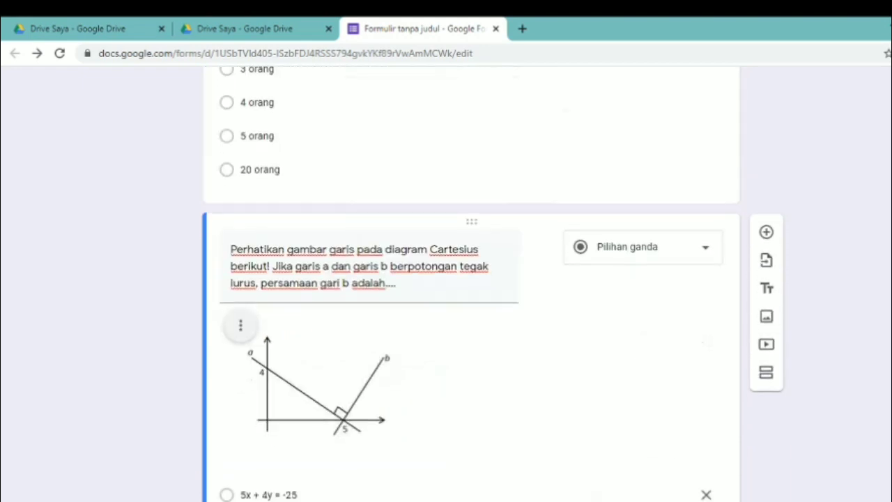
pyautogui.scroll(-2, 471, 285)
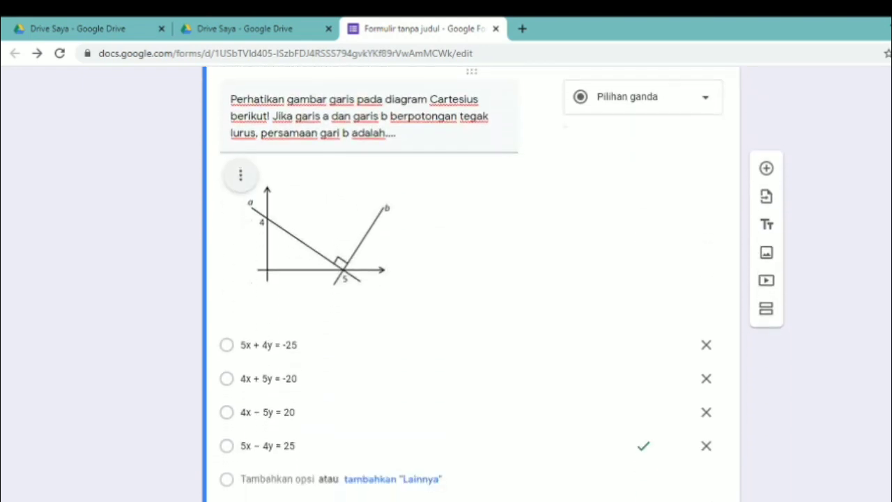
pyautogui.click(766, 170)
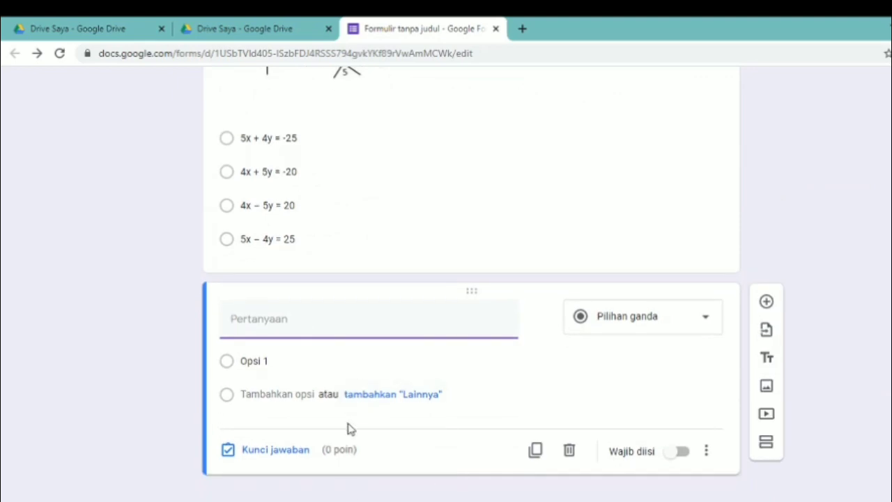
# - Paste question 3's table sentence from Word into the new question title, without '3.'
pyautogui.hotkey('alt', 'Tab')
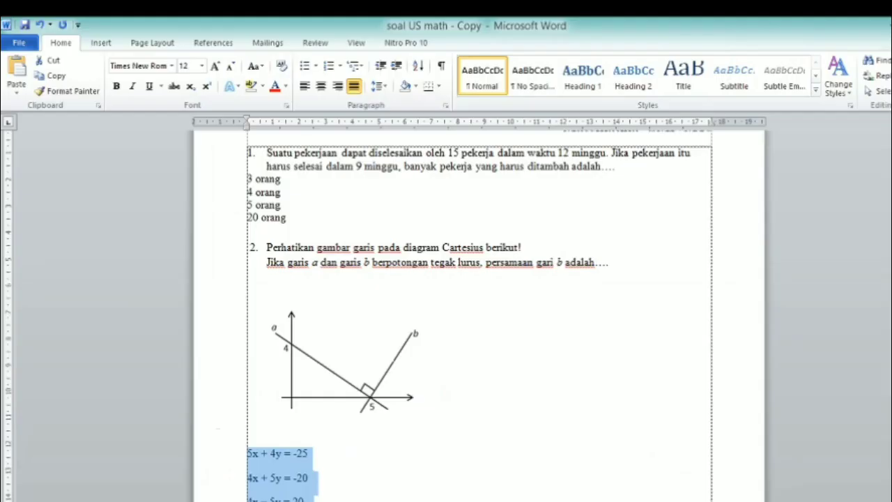
pyautogui.click(420, 434)
pyautogui.press('Down')
pyautogui.press('Down')
pyautogui.press('Down')
pyautogui.press('Down')
pyautogui.press('Down')
pyautogui.press('Down')
pyautogui.press('Down')
pyautogui.press('Down')
pyautogui.press('Down')
pyautogui.press('Down')
pyautogui.press('Down')
pyautogui.press('Down')
pyautogui.press('Down')
pyautogui.press('Down')
pyautogui.press('Down')
pyautogui.press('Down')
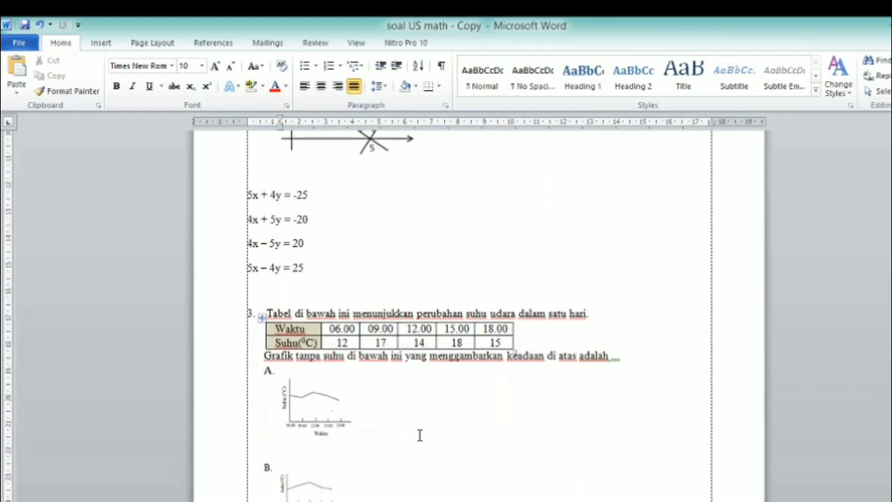
pyautogui.press('Down')
pyautogui.press('Down')
pyautogui.press('Down')
pyautogui.press('Down')
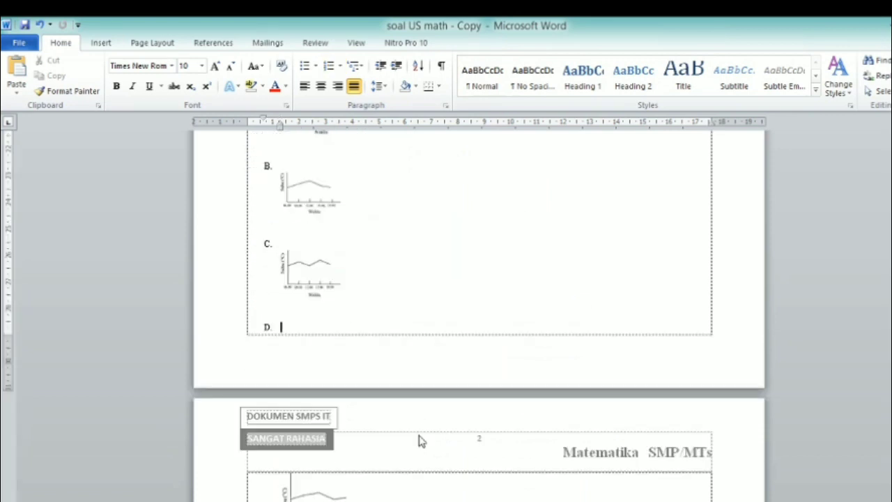
pyautogui.press('Up')
pyautogui.press('Up')
pyautogui.press('Up')
pyautogui.press('Up')
pyautogui.press('Up')
pyautogui.press('Up')
pyautogui.press('Up')
pyautogui.press('Up')
pyautogui.press('Up')
pyautogui.press('Up')
pyautogui.press('Up')
pyautogui.press('Up')
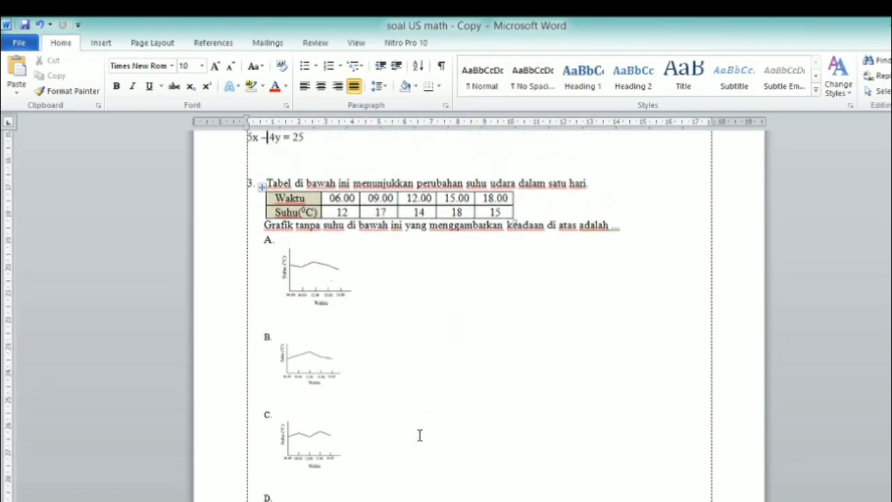
pyautogui.press('Delete')
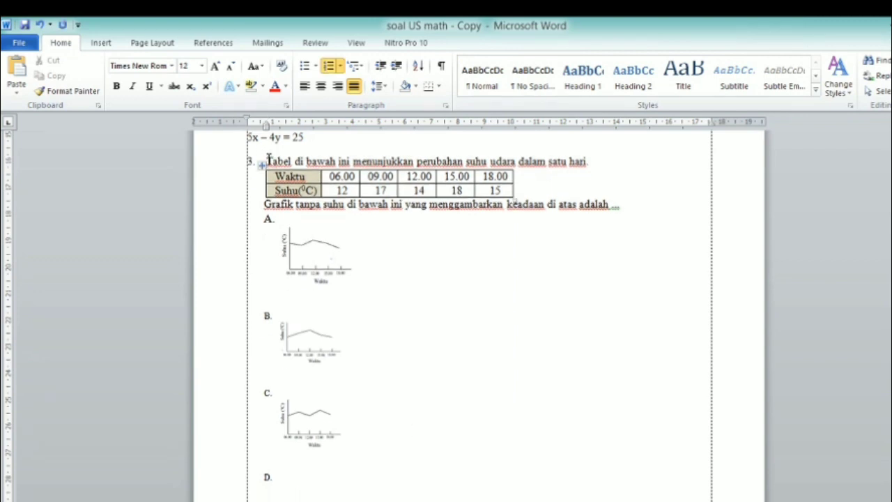
pyautogui.moveTo(266, 161); pyautogui.dragTo(603, 163)
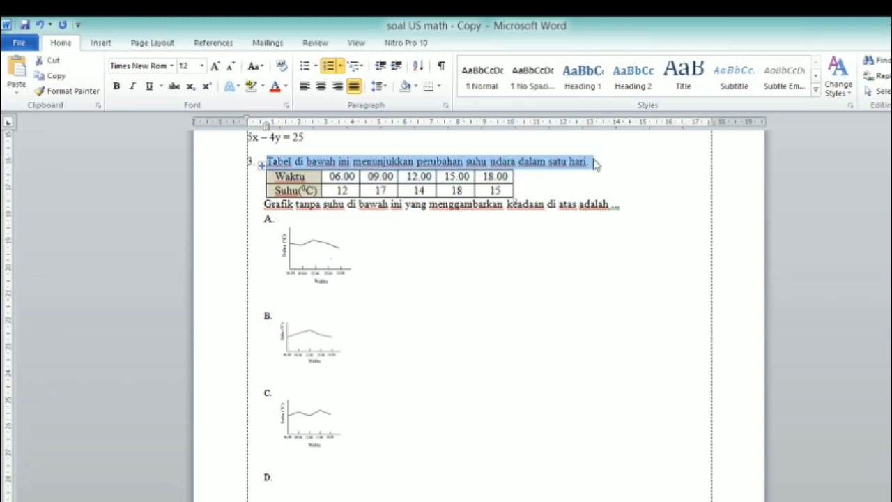
pyautogui.hotkey('alt', 'Tab')
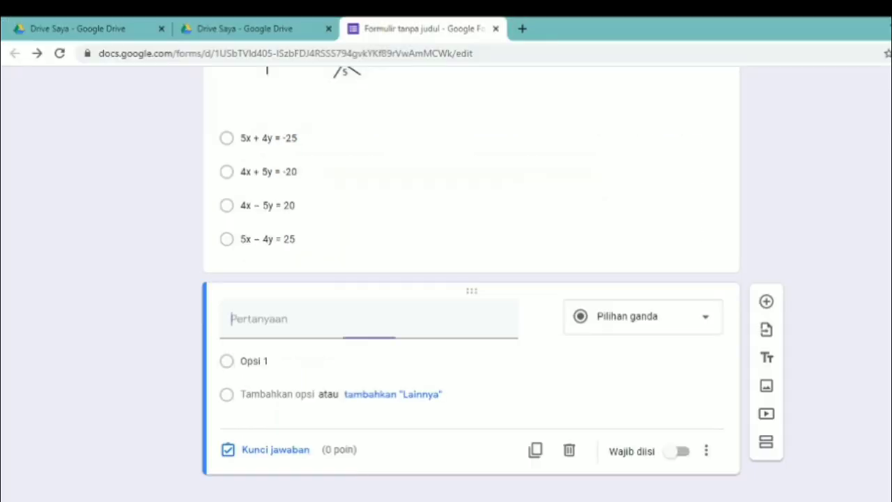
pyautogui.write('3.\tTabel di bawah ini menunjukkan perubahan suhu udara dalam satu hari.')
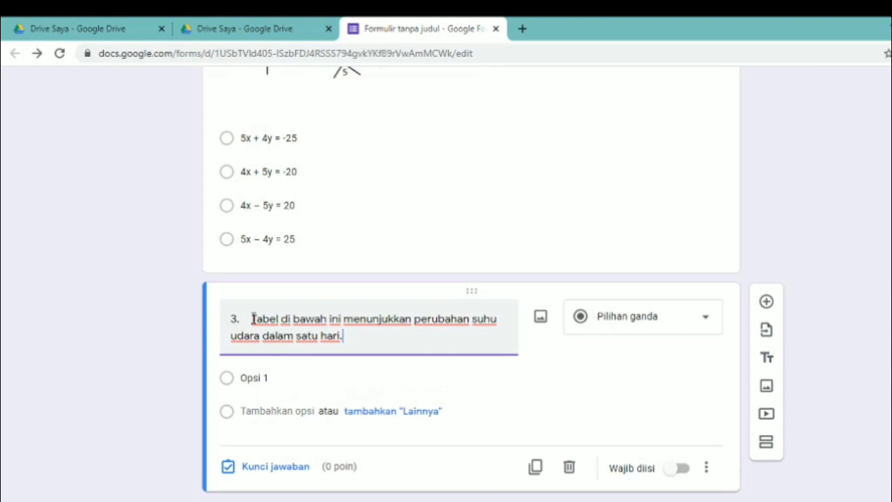
pyautogui.press('BackSpace')
pyautogui.press('BackSpace')
pyautogui.press('BackSpace')
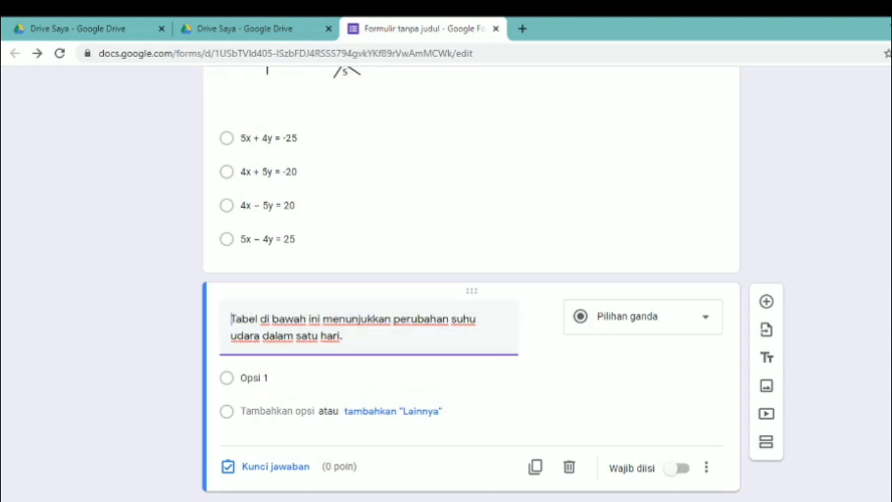
# - Append the 'Grafik tanpa suhu' sentence from Word to the question text
pyautogui.hotkey('alt', 'Tab')
pyautogui.moveTo(265, 204); pyautogui.dragTo(626, 216)
pyautogui.hotkey('ctrl', 'c')
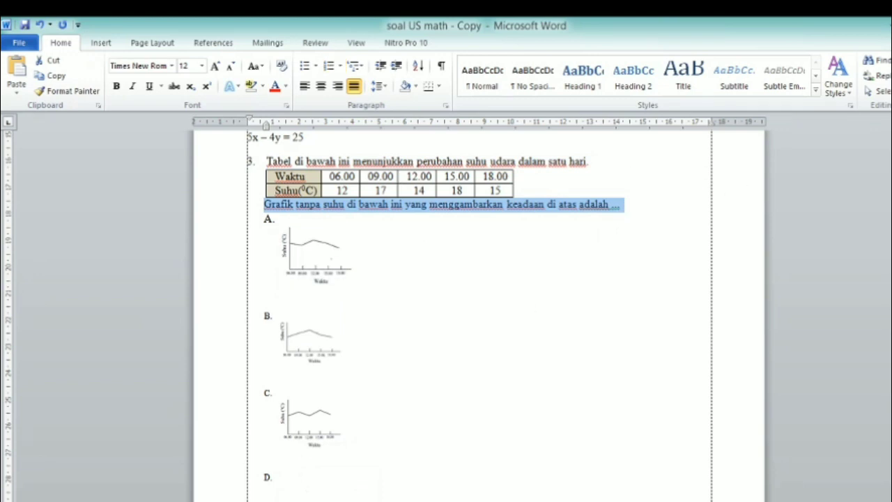
pyautogui.hotkey('alt', 'Tab')
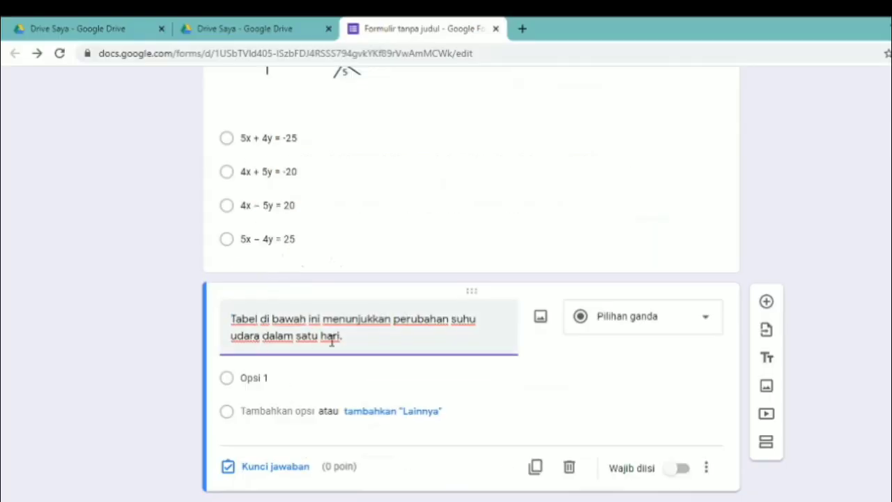
pyautogui.hotkey('ctrl', 'v')
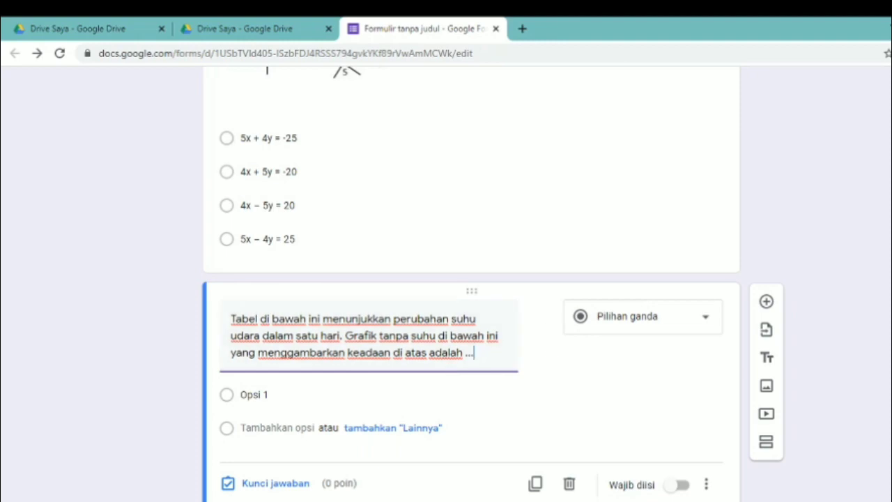
pyautogui.hotkey('alt', 'Tab')
# - In Word, put the Waktu/Suhu table on its own line between the two sentences
pyautogui.click(545, 185)
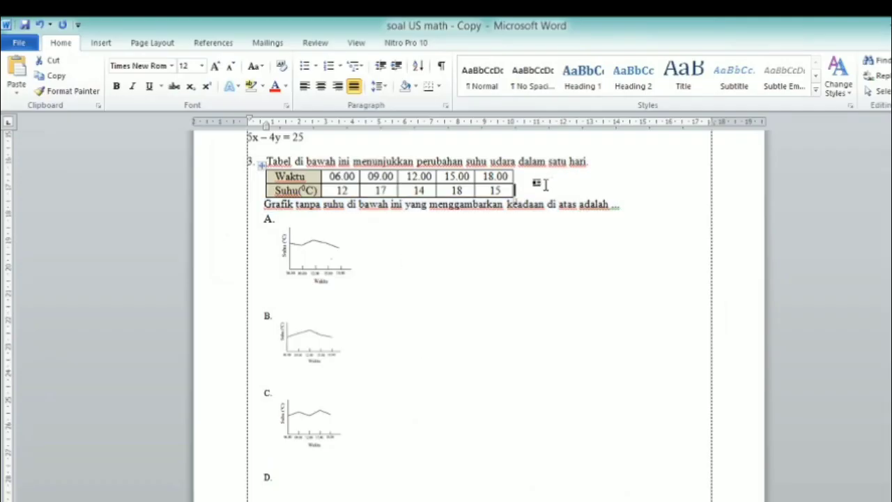
pyautogui.press('Return')
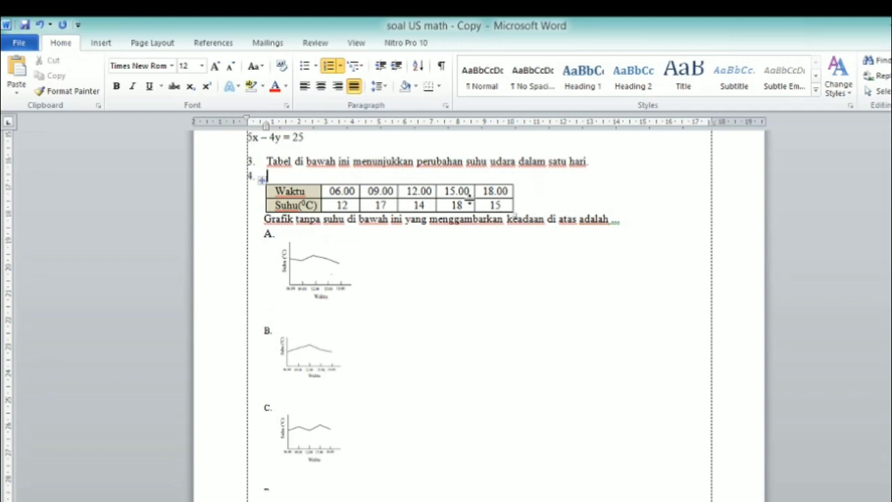
pyautogui.press('BackSpace')
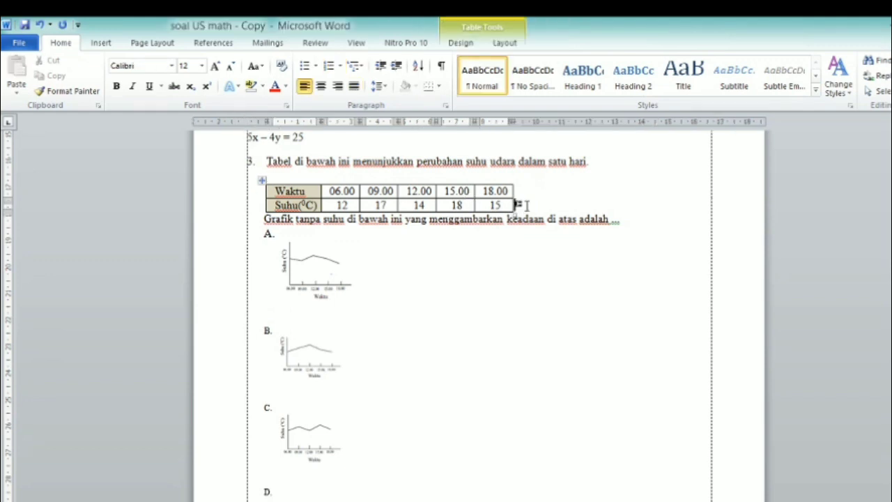
pyautogui.click(265, 218)
pyautogui.press('Return')
pyautogui.press('BackSpace')
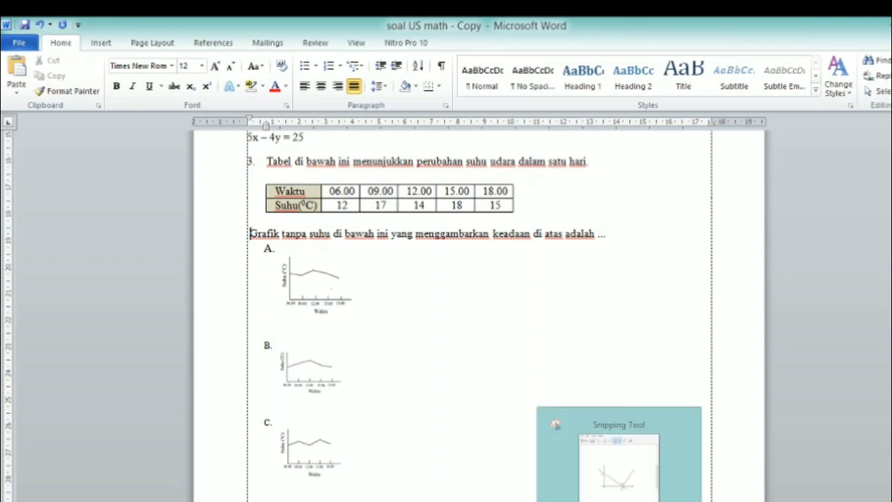
# - Snip the Waktu/Suhu table, save it as 'tabel', and return to the quiz form
pyautogui.click(618, 500)
pyautogui.moveTo(338, 222); pyautogui.dragTo(725, 138)
pyautogui.click(590, 171)
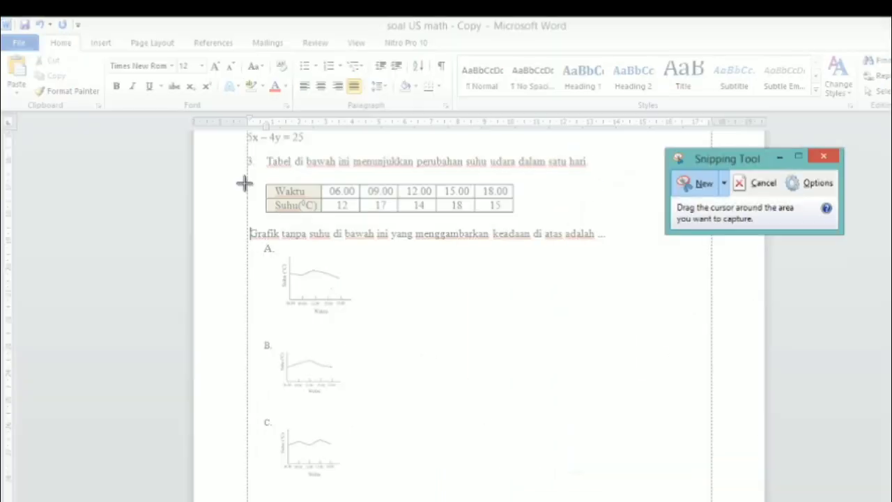
pyautogui.moveTo(256, 178); pyautogui.dragTo(522, 223)
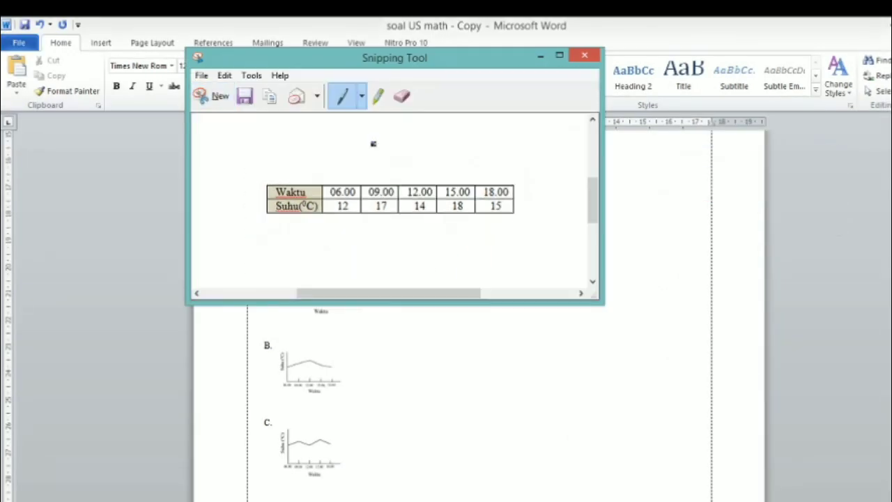
pyautogui.hotkey('ctrl', 's')
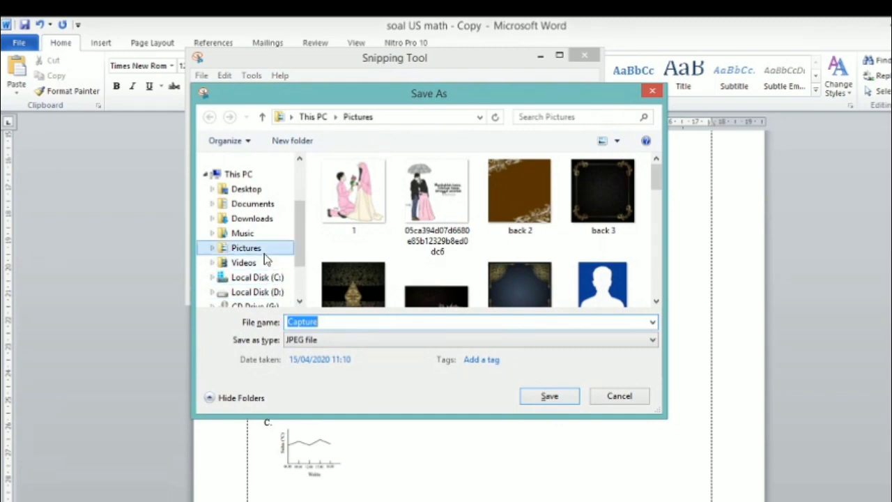
pyautogui.write('tabel')
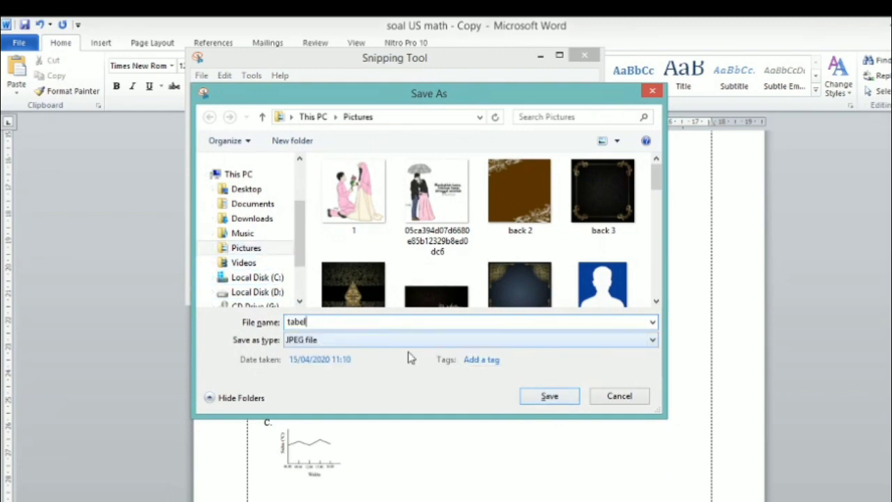
pyautogui.click(553, 400)
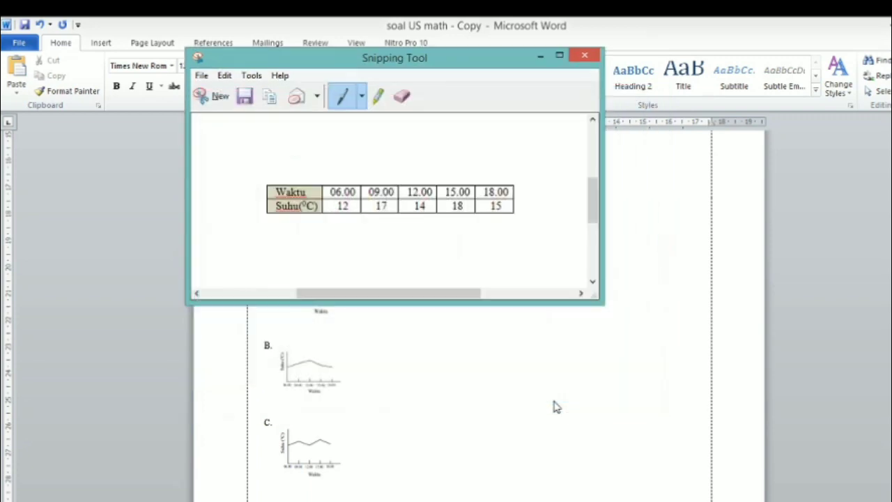
pyautogui.click(540, 55)
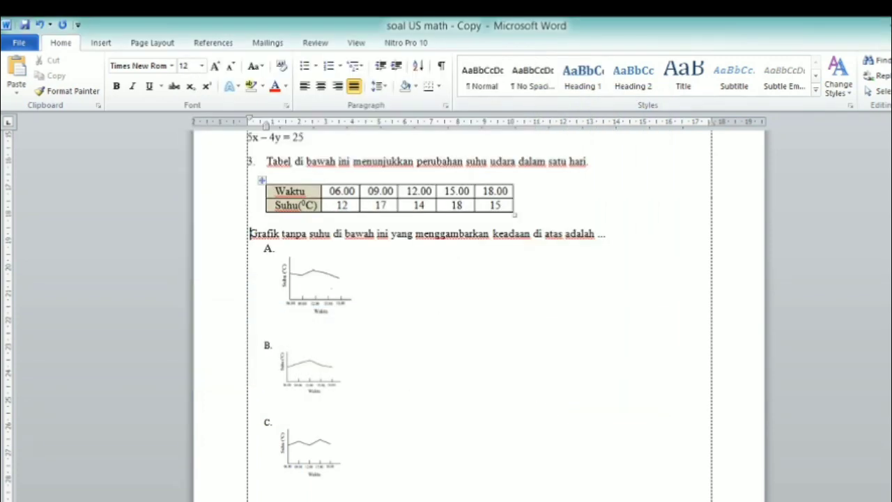
pyautogui.click(317, 494)
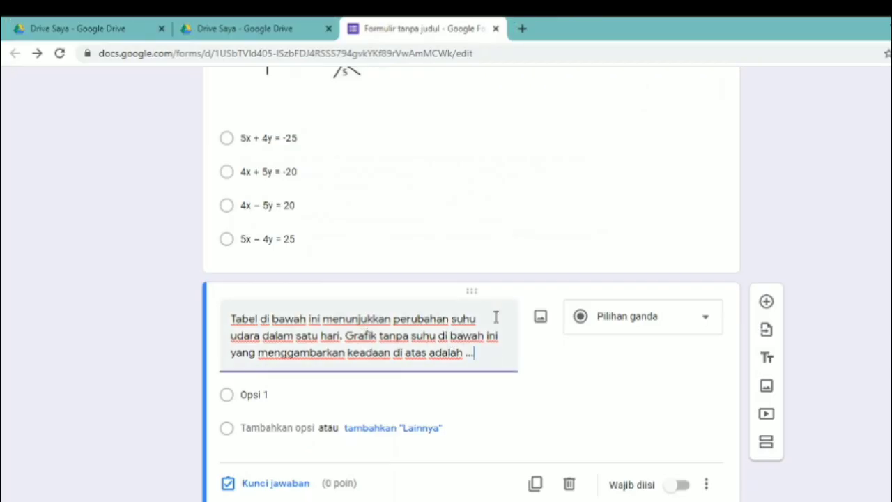
# - Upload the 'tabel' image from Pictures into the temperature-changes question
pyautogui.click(540, 318)
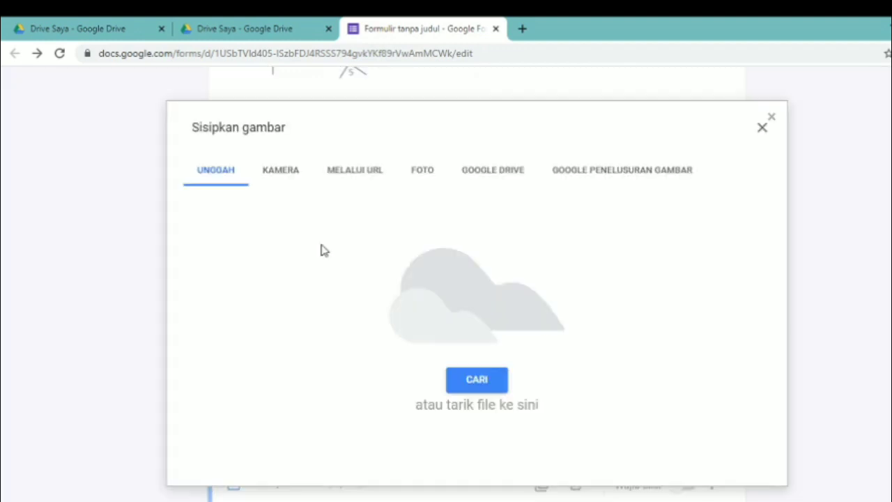
pyautogui.click(475, 379)
pyautogui.moveTo(453, 125); pyautogui.dragTo(449, 274)
pyautogui.doubleClick(323, 196)
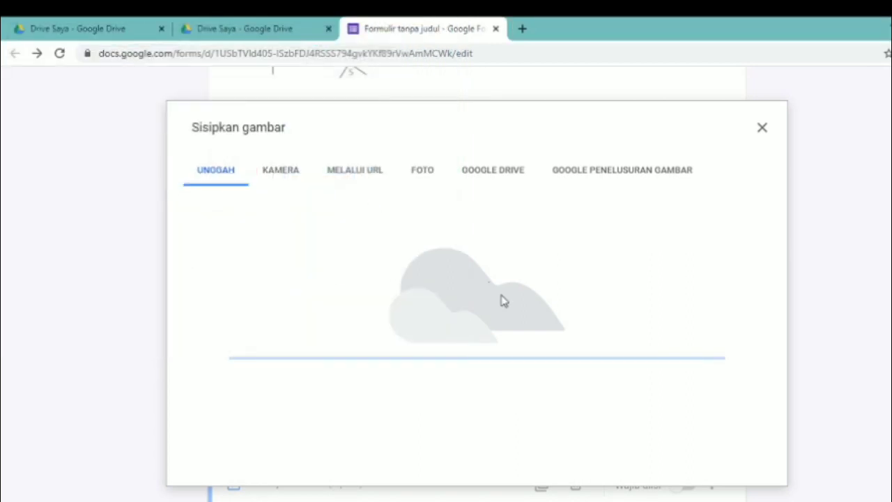
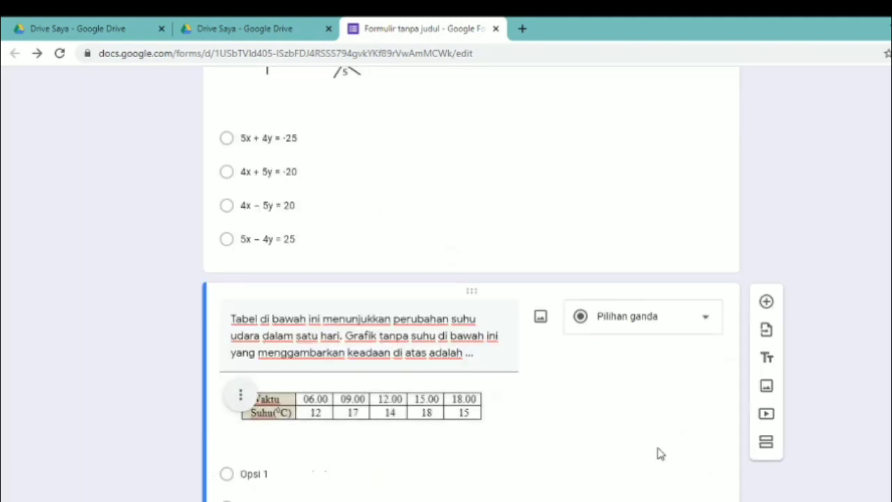
# - Select the first answer option, then bring up question 3's graph choices in the Word exam document
pyautogui.scroll(-2, 504, 355)
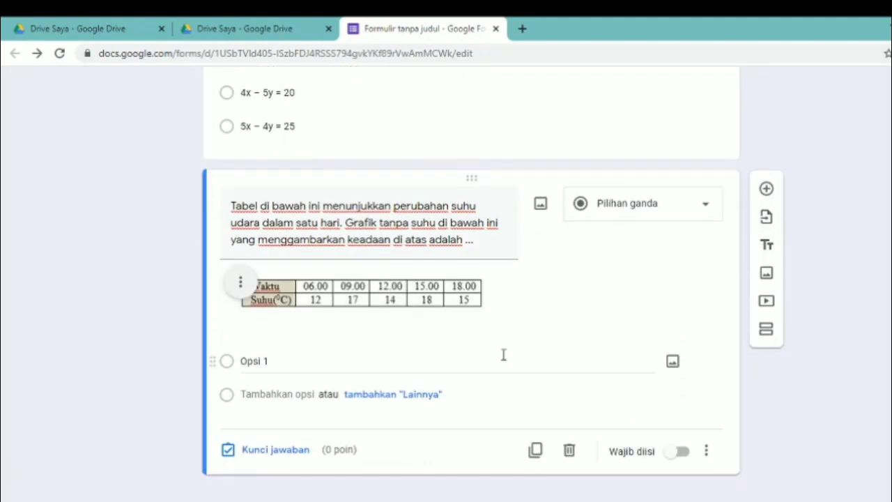
pyautogui.click(317, 358)
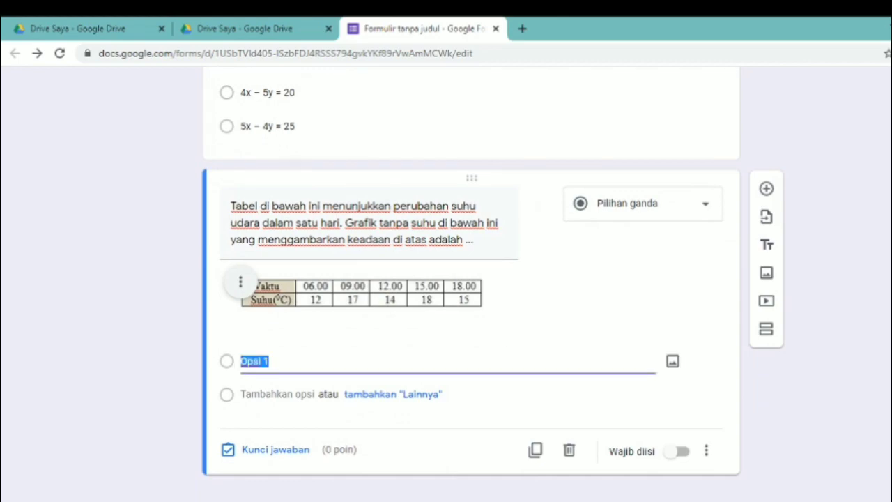
pyautogui.click(532, 501)
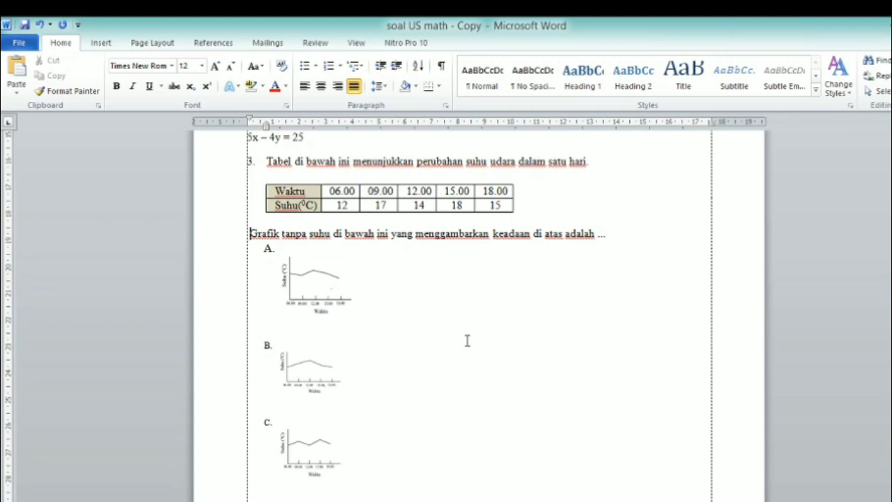
# - Select and deselect the graph A picture in the Word document
pyautogui.click(339, 302)
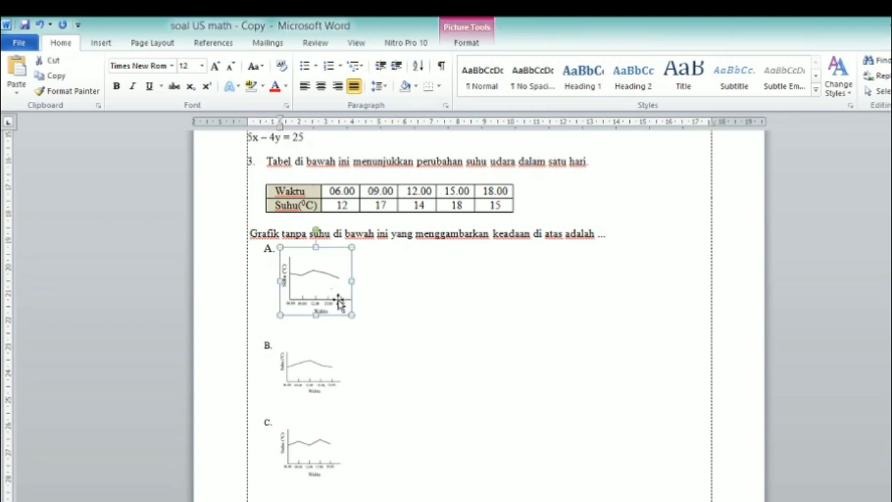
pyautogui.click(385, 305)
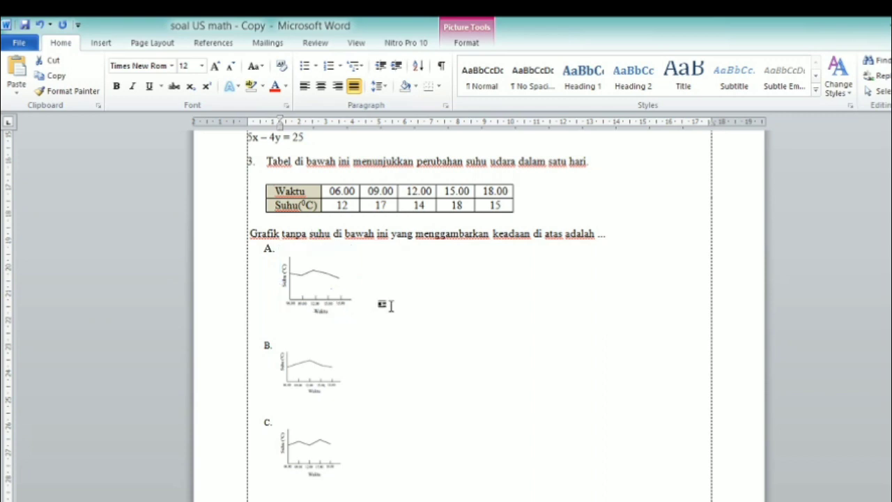
pyautogui.click(344, 298)
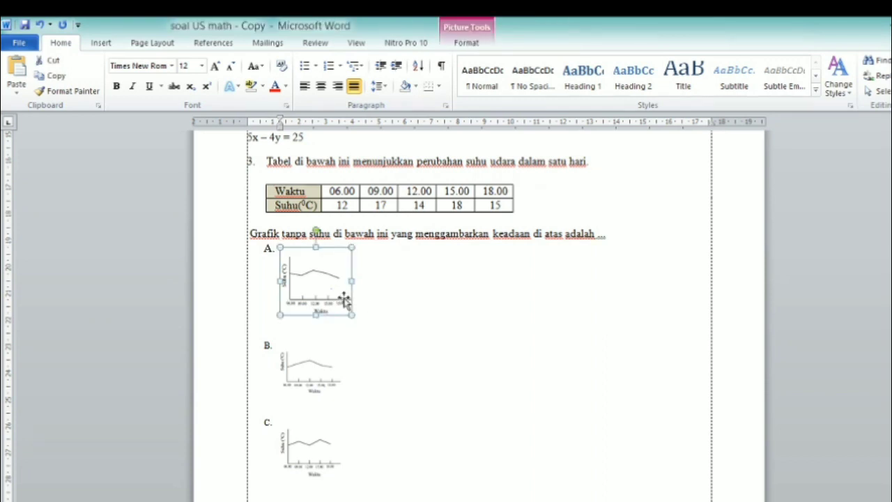
pyautogui.click(403, 306)
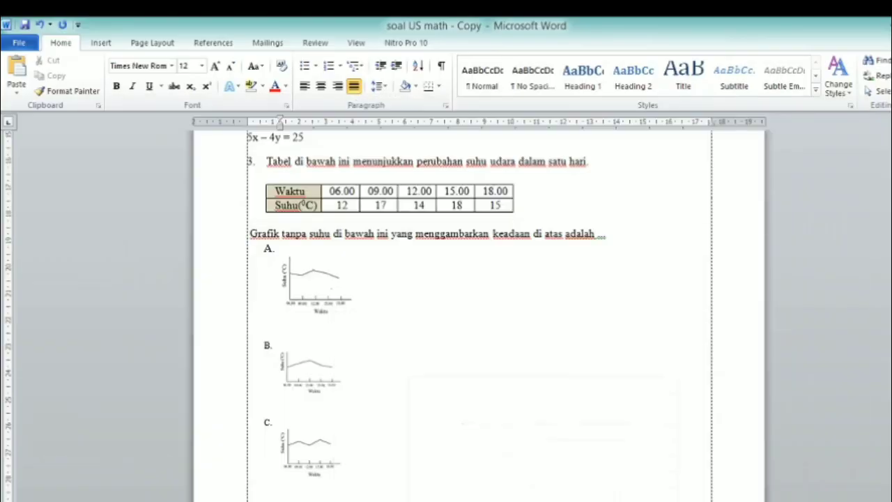
# - Capture graph A with Snipping Tool and save it as 3a in Pictures
pyautogui.hotkey('alt', 'Tab')
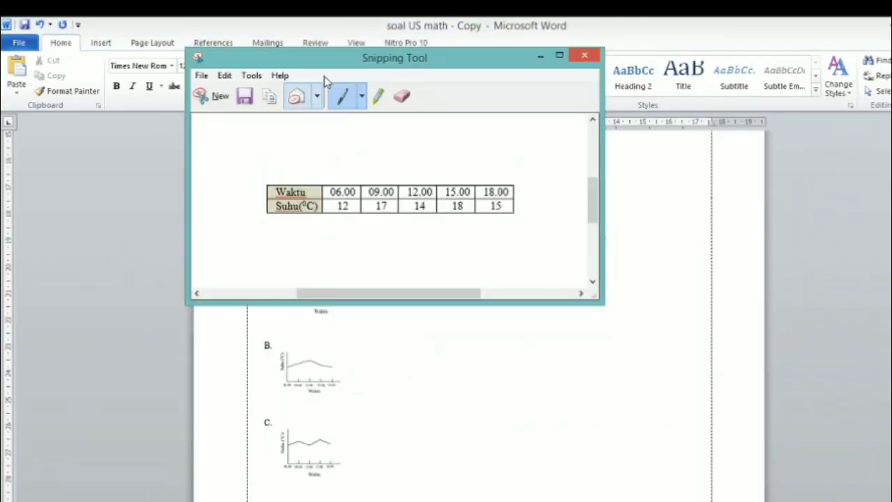
pyautogui.moveTo(343, 62); pyautogui.dragTo(667, 73)
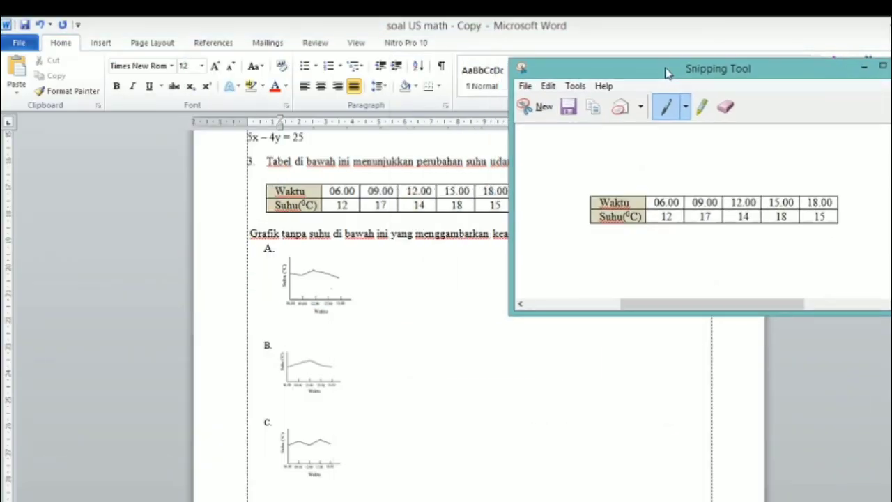
pyautogui.click(536, 110)
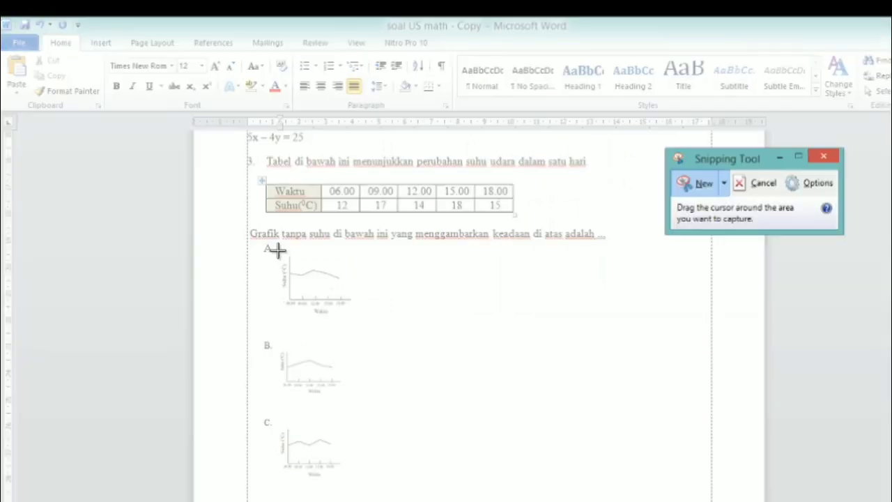
pyautogui.moveTo(277, 248); pyautogui.dragTo(369, 320)
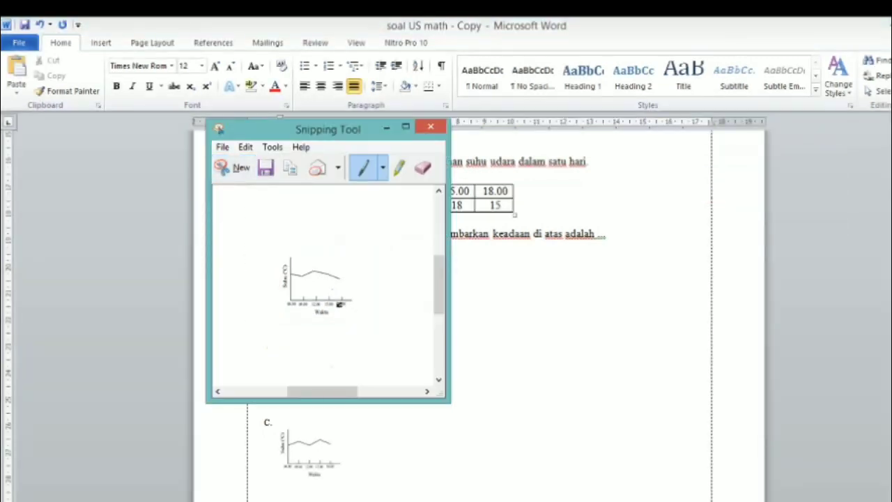
pyautogui.hotkey('ctrl', 's')
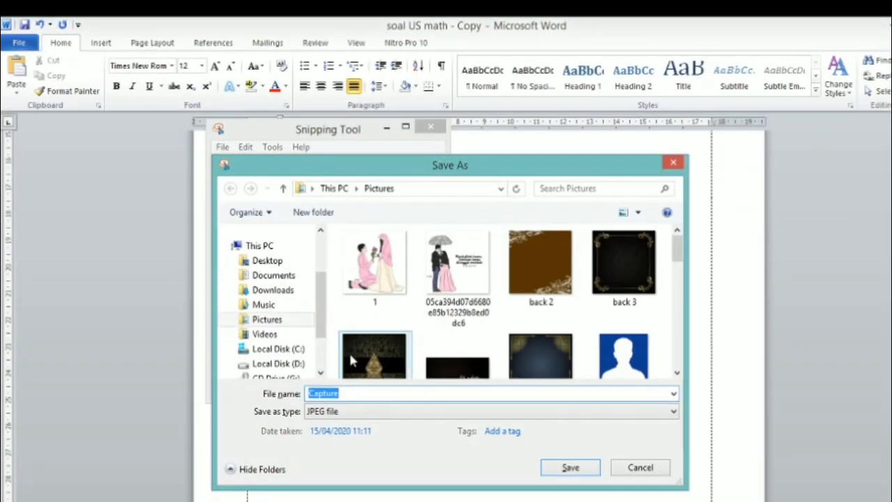
pyautogui.write('A')
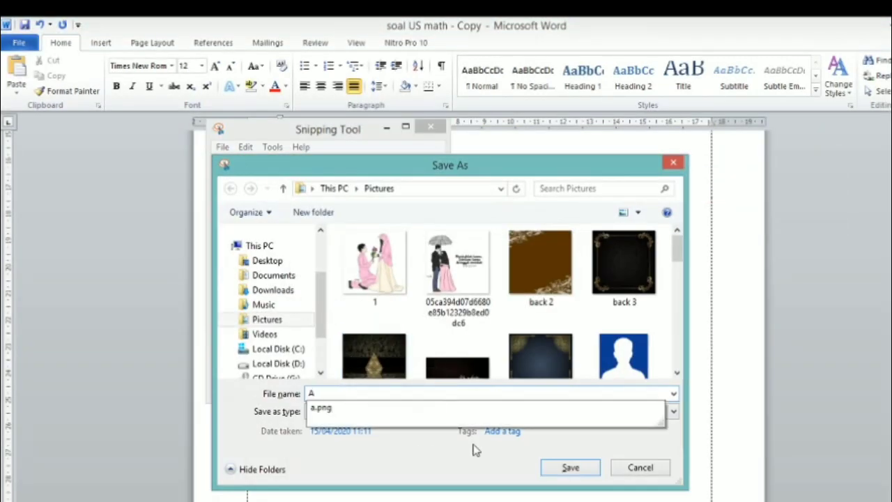
pyautogui.press('BackSpace')
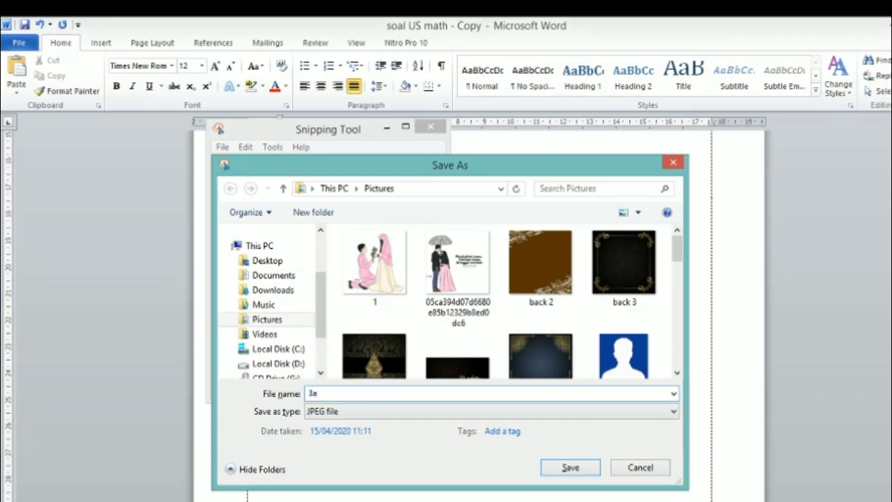
pyautogui.click(580, 474)
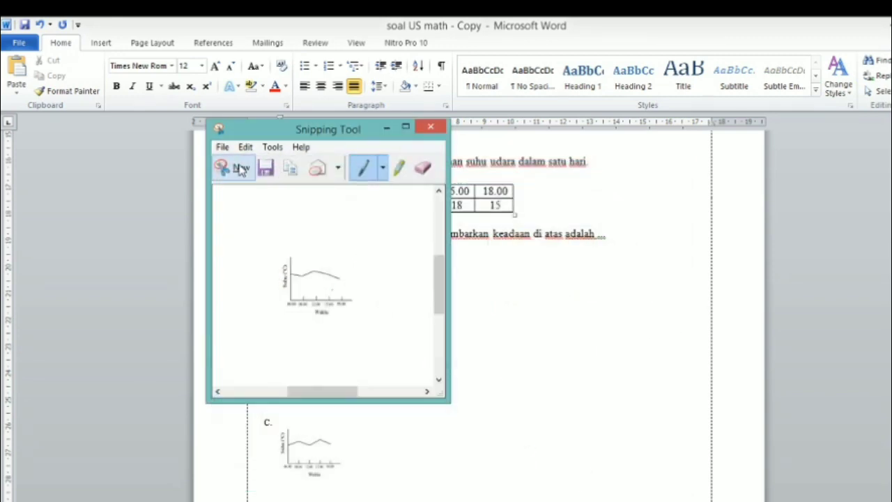
# - Capture graphs B and C and save them as 3b and 3c
pyautogui.click(237, 166)
pyautogui.moveTo(275, 338); pyautogui.dragTo(355, 400)
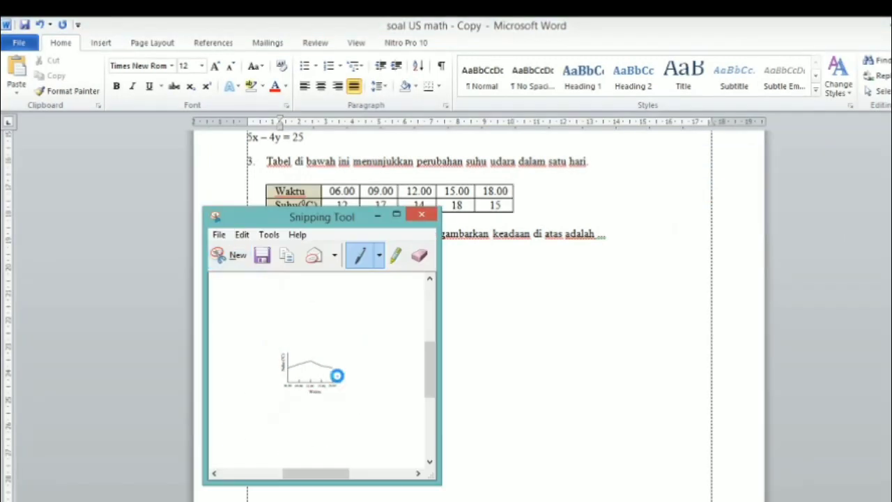
pyautogui.hotkey('ctrl', 's')
pyautogui.write('3b')
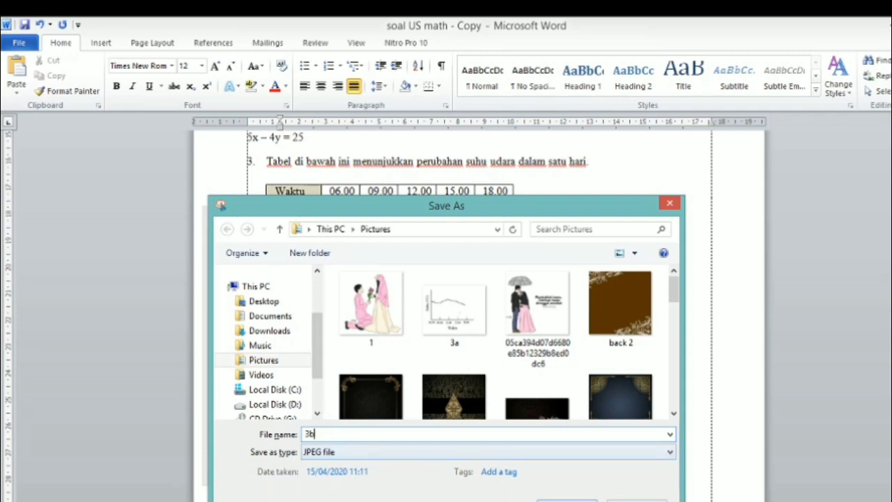
pyautogui.press('Return')
pyautogui.click(232, 255)
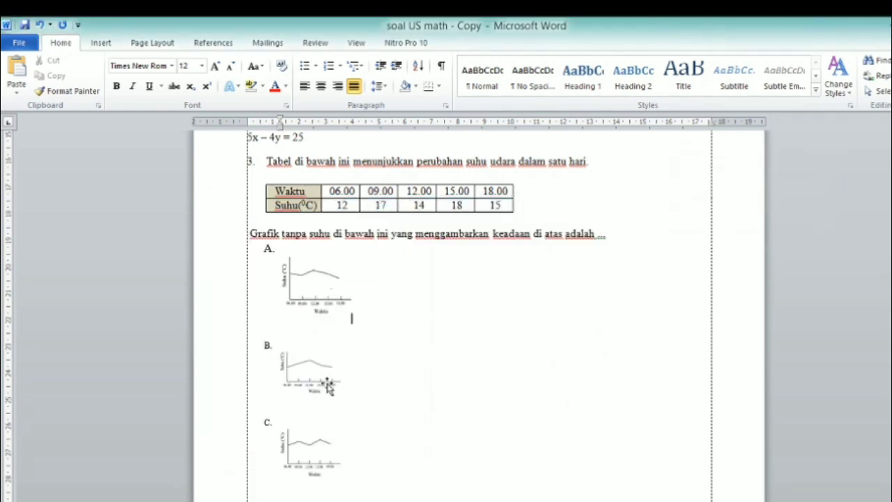
pyautogui.moveTo(276, 411); pyautogui.dragTo(362, 484)
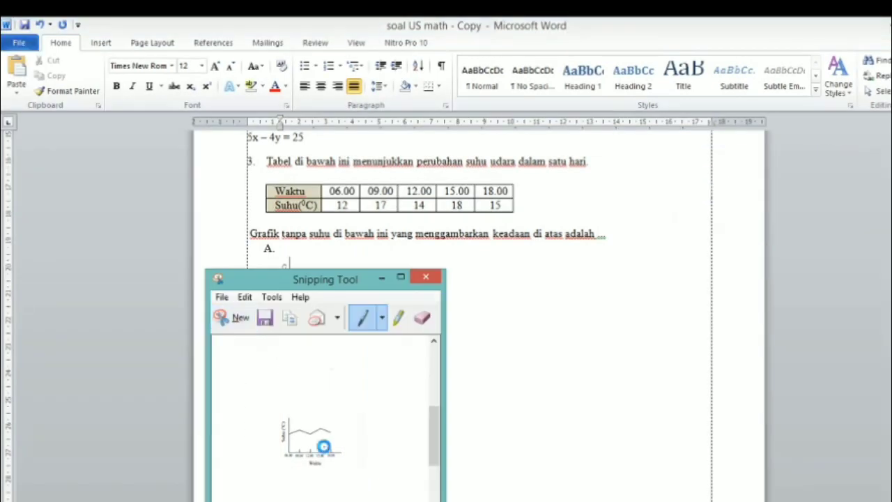
pyautogui.hotkey('ctrl', 's')
pyautogui.write('3')
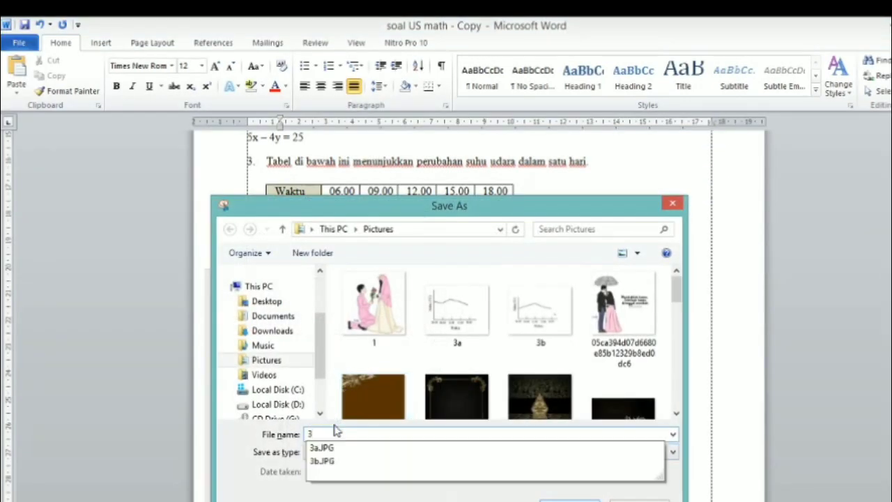
pyautogui.write('c')
pyautogui.press('Return')
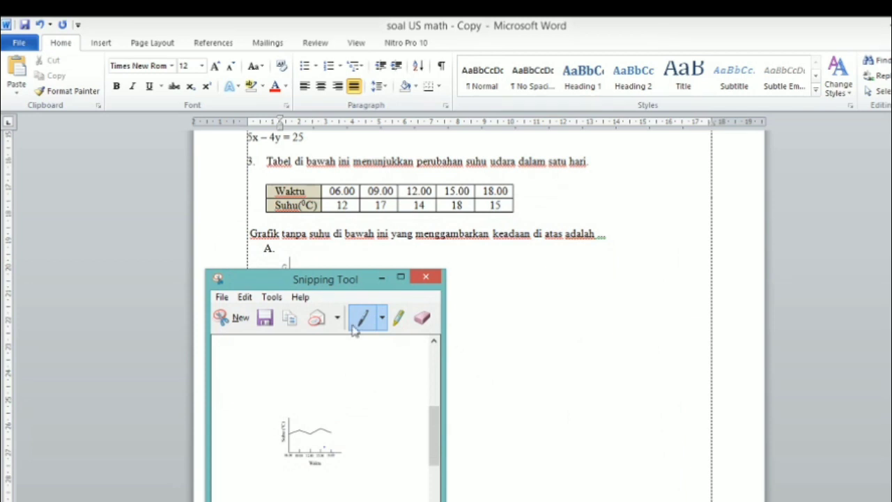
# - Capture graph D from the top of page 2, save it as 3d, and return to the quiz form
pyautogui.moveTo(301, 286); pyautogui.dragTo(625, 218)
pyautogui.moveTo(891, 189); pyautogui.dragTo(891, 200)
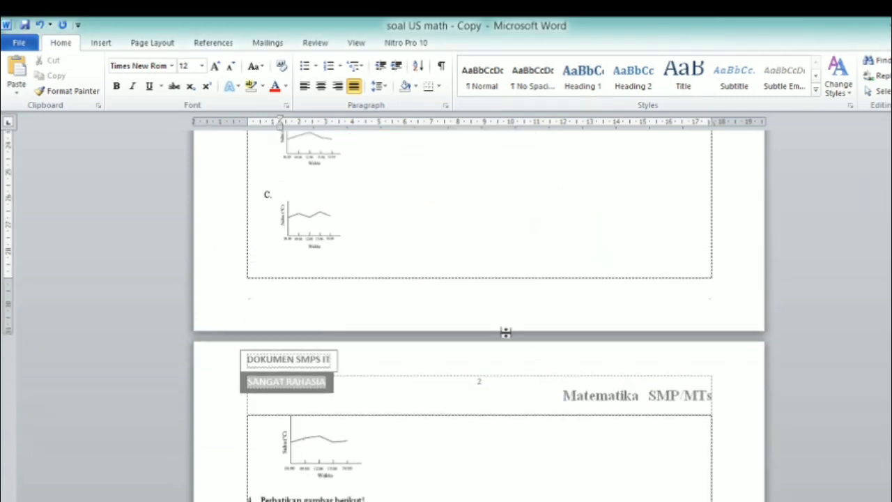
pyautogui.hotkey('alt', 'Tab')
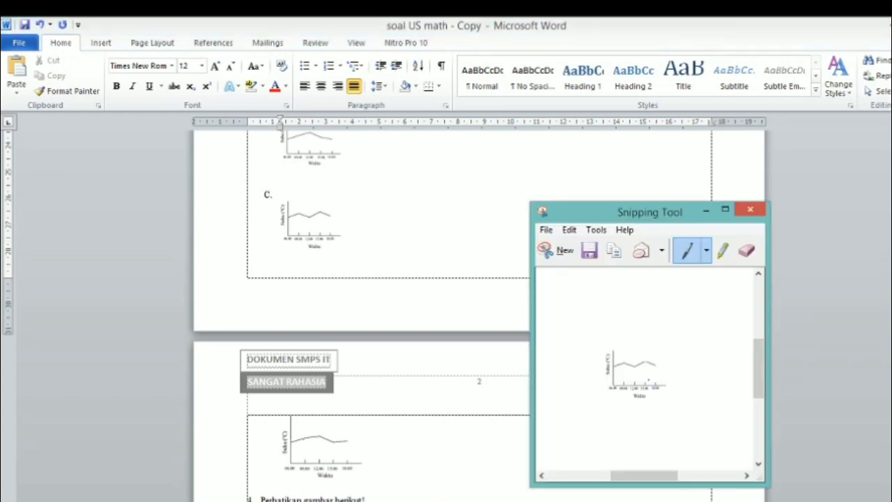
pyautogui.click(566, 255)
pyautogui.moveTo(272, 415); pyautogui.dragTo(383, 485)
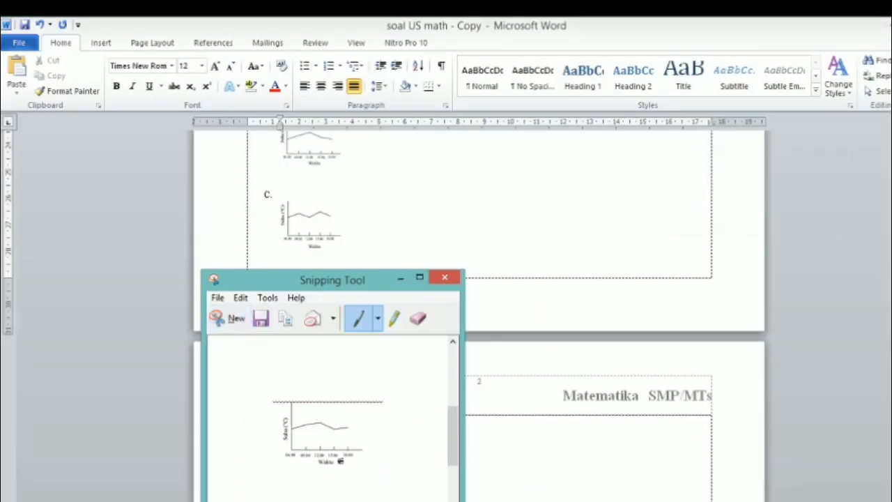
pyautogui.hotkey('ctrl', 's')
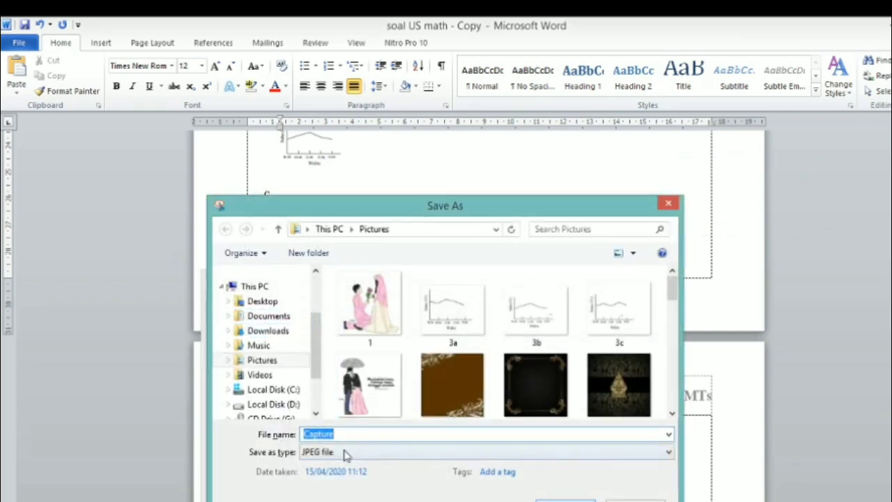
pyautogui.write('3d')
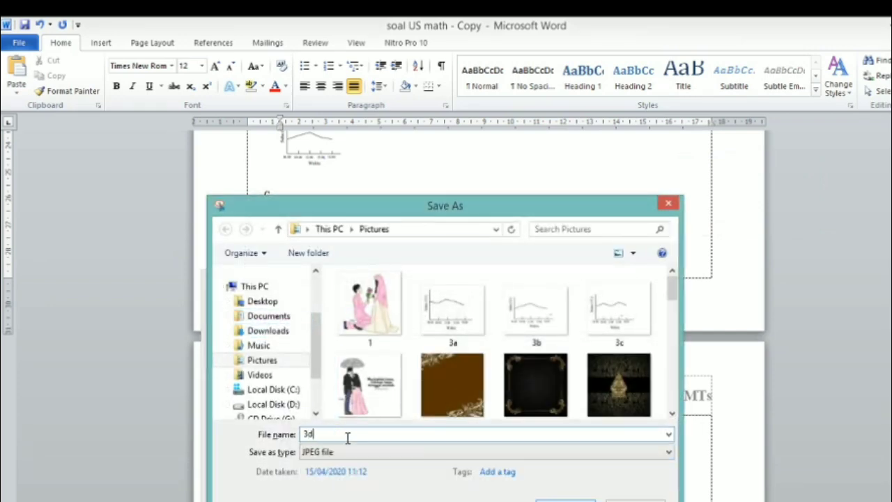
pyautogui.press('Return')
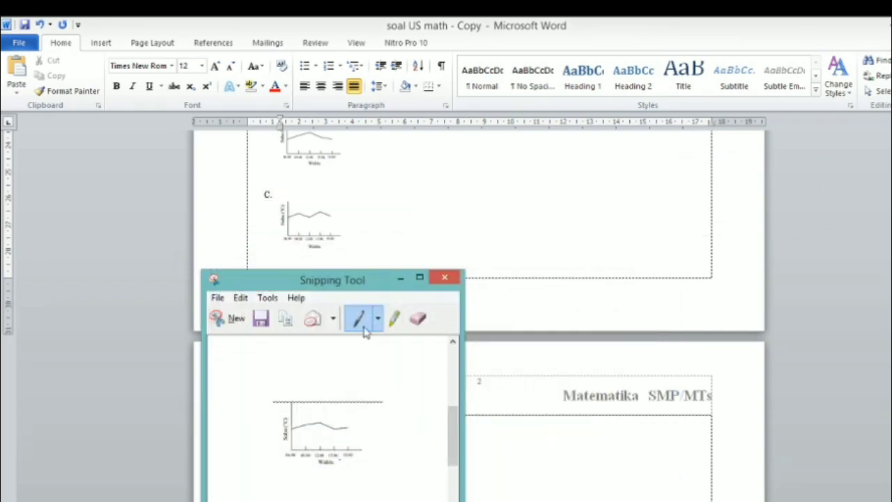
pyautogui.click(401, 277)
pyautogui.click(349, 500)
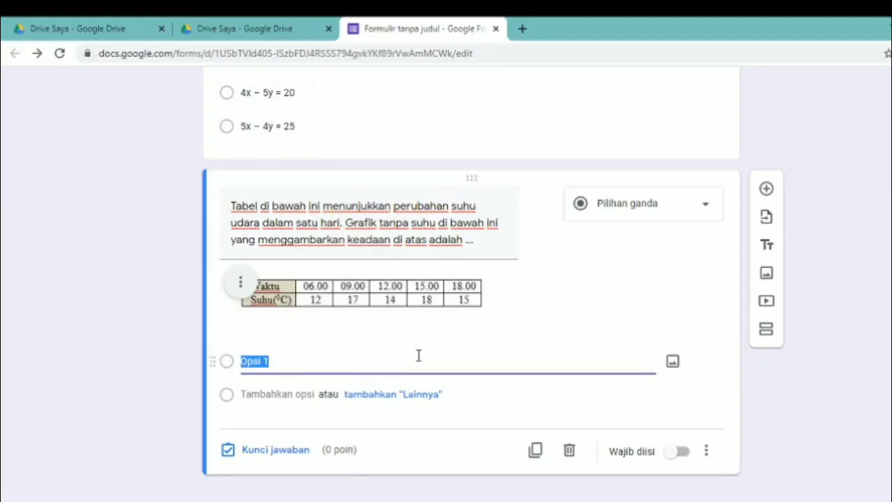
# - Turn the first option into 'A' with the uploaded graph image 3a
pyautogui.press('BackSpace')
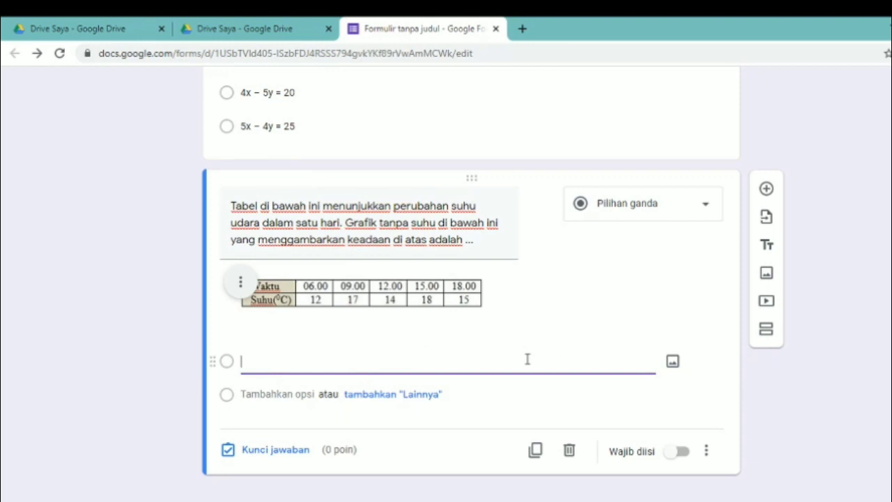
pyautogui.click(673, 362)
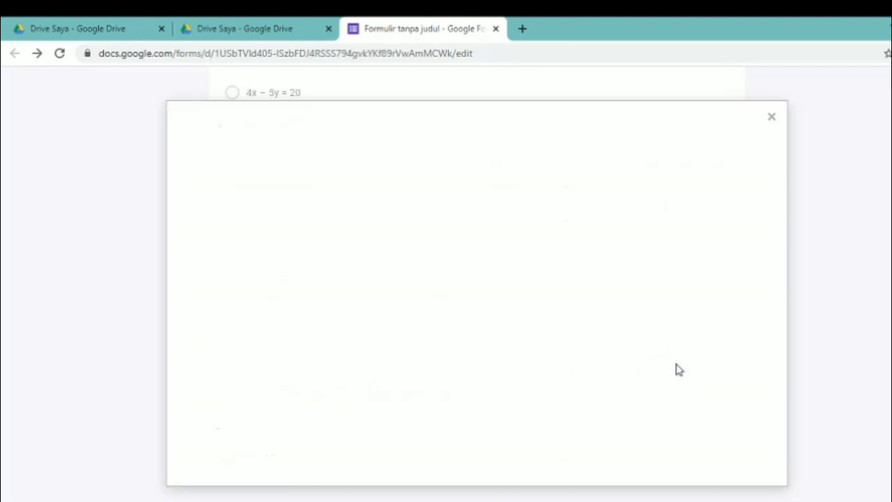
pyautogui.click(488, 388)
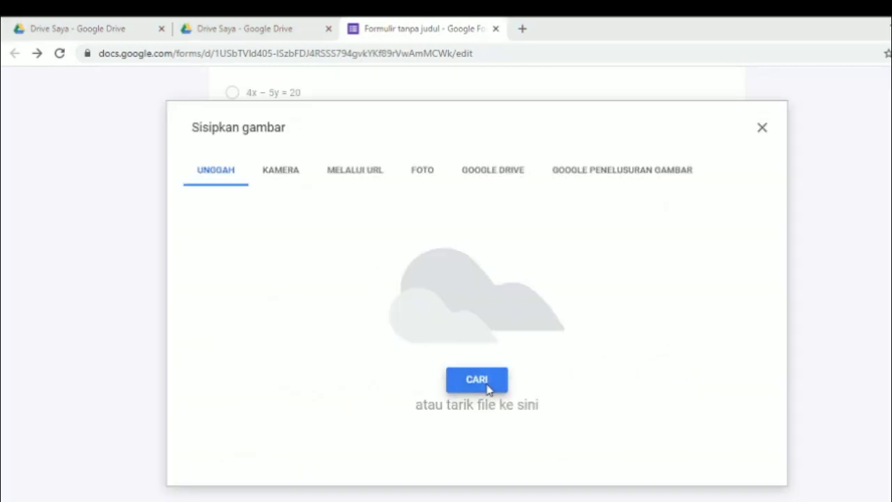
pyautogui.click(241, 143)
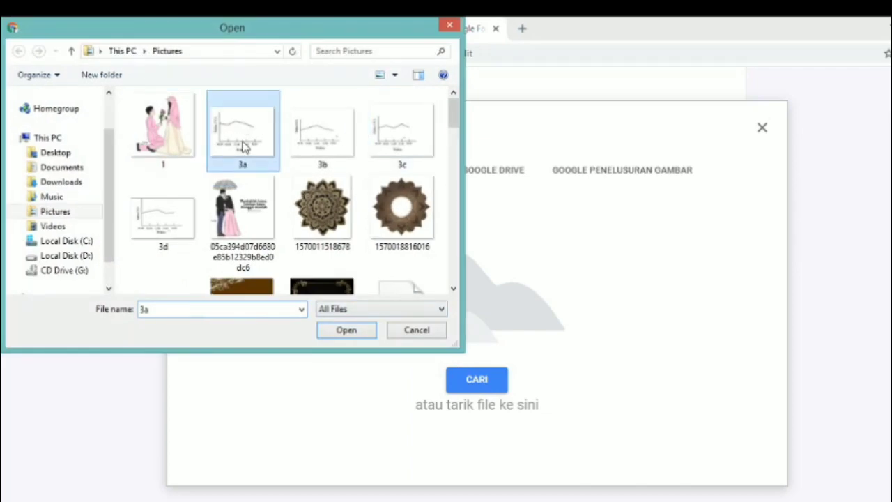
pyautogui.doubleClick(242, 145)
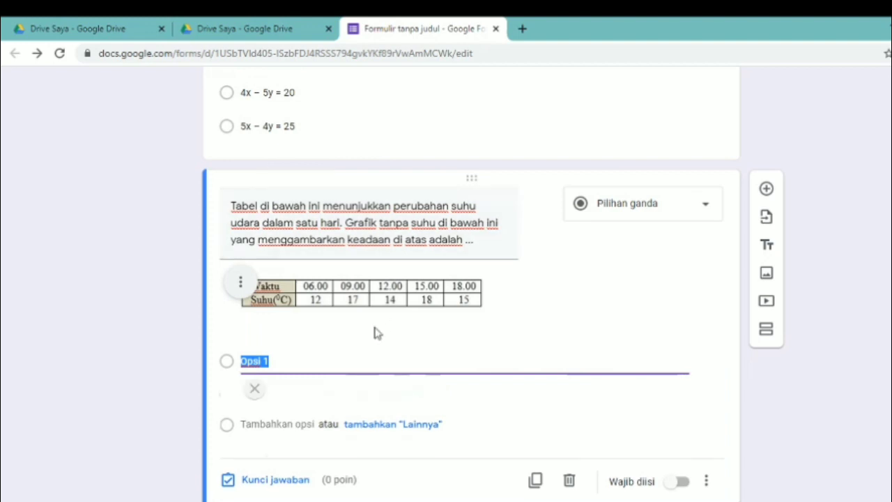
pyautogui.write('A')
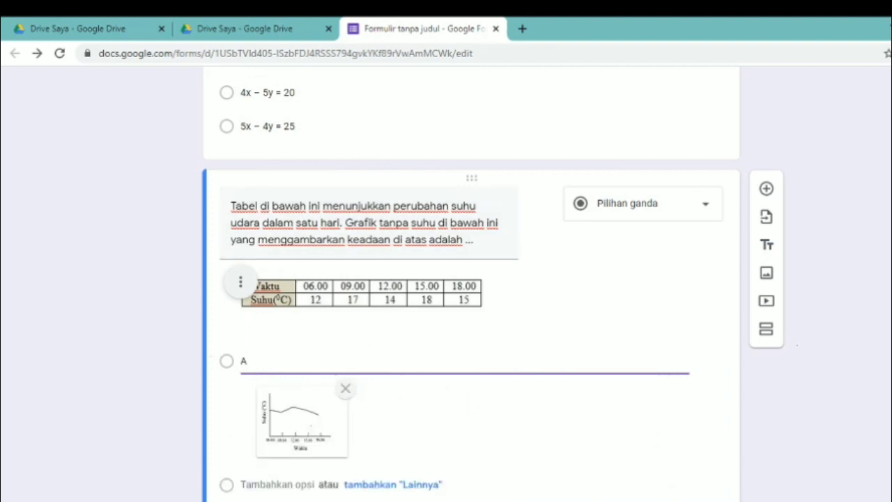
pyautogui.scroll(-1, 331, 415)
# - Add a second option 'B' carrying the graph image 3b
pyautogui.click(296, 395)
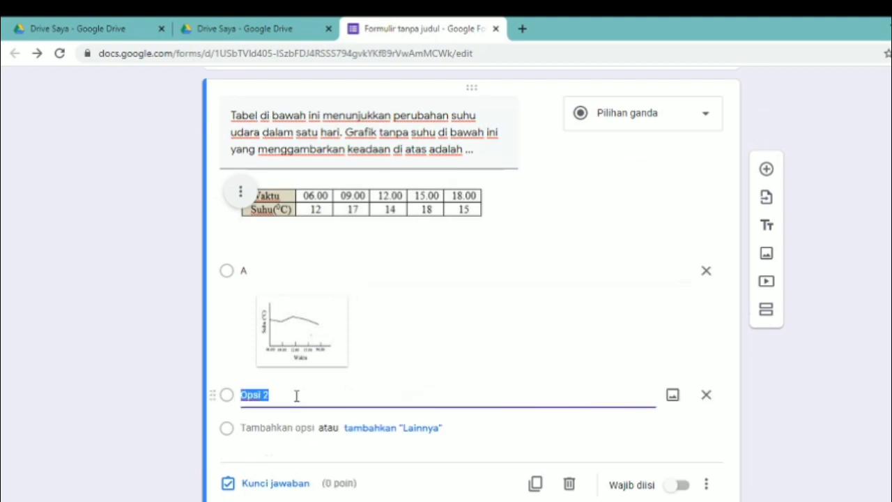
pyautogui.click(673, 395)
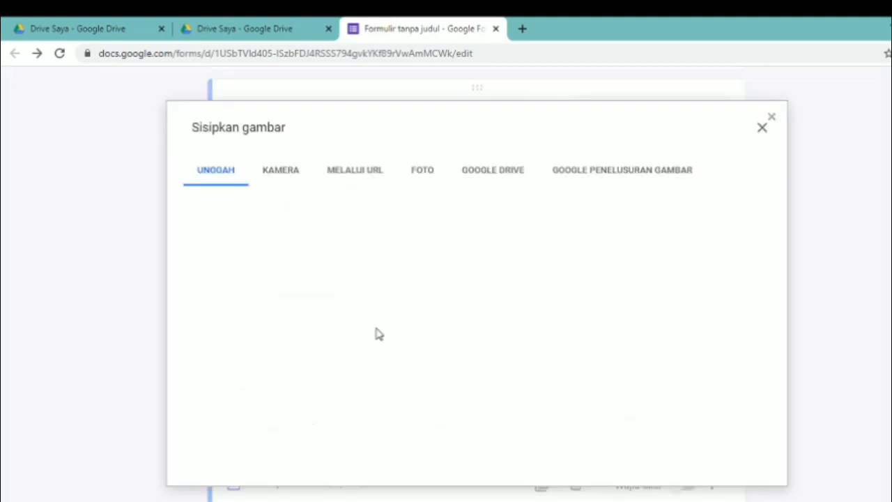
pyautogui.click(477, 382)
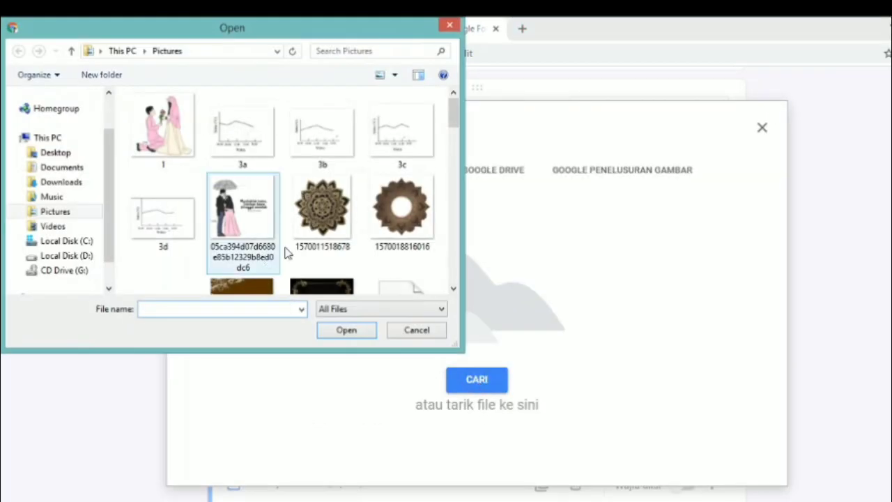
pyautogui.doubleClick(352, 139)
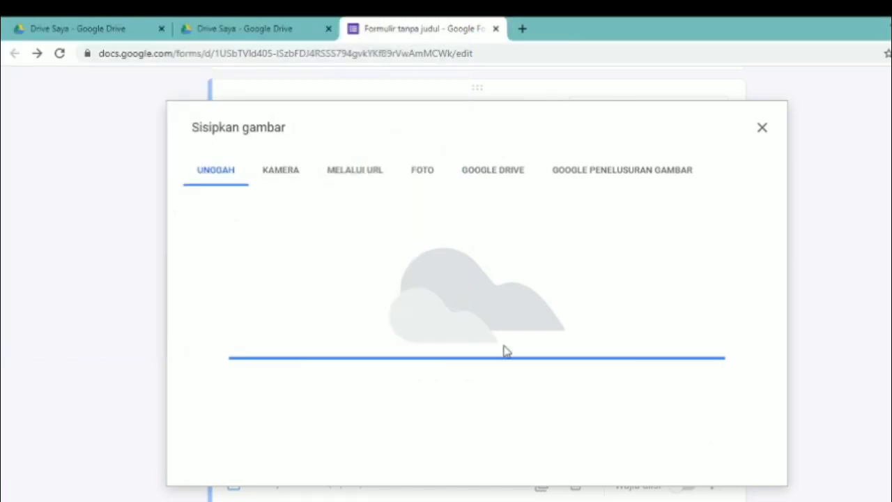
pyautogui.click(541, 398)
pyautogui.write('B')
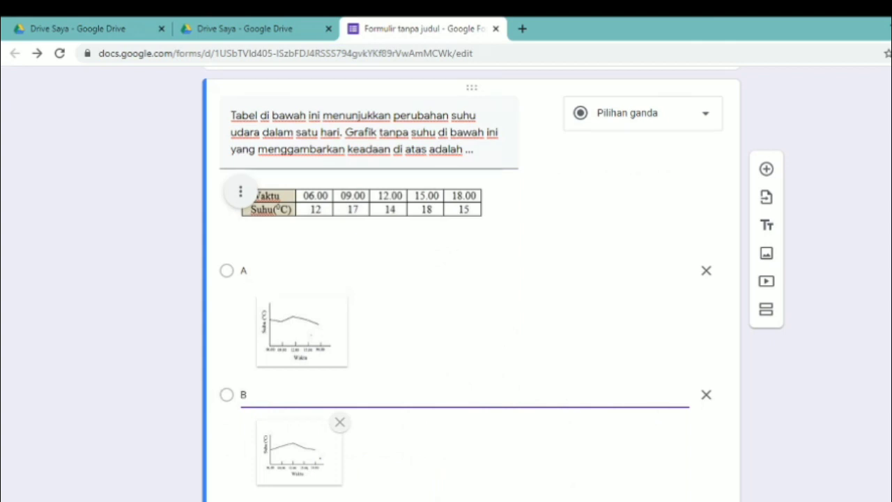
pyautogui.scroll(-2, 418, 418)
# - Add a third option 'C' carrying the graph image 3c
pyautogui.click(284, 394)
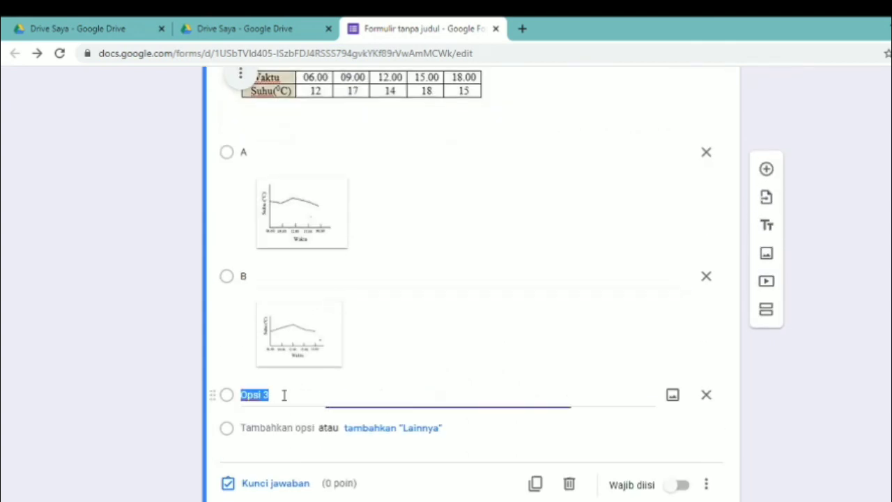
pyautogui.click(673, 403)
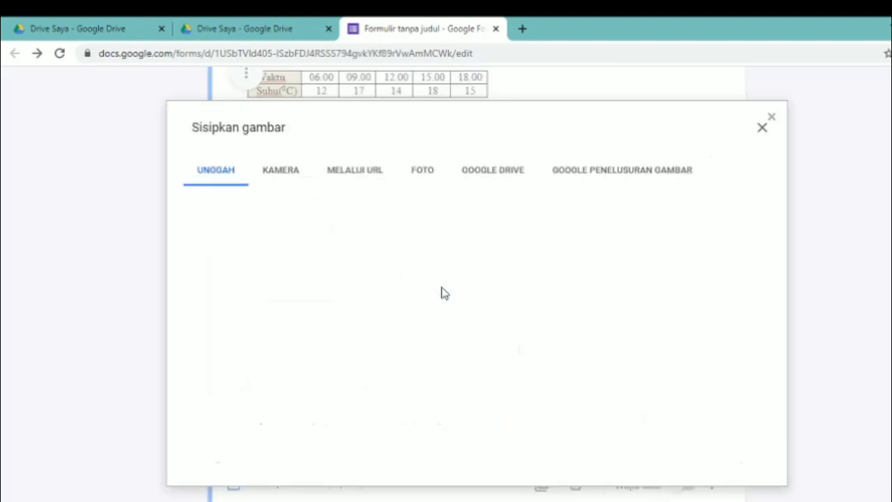
pyautogui.click(464, 381)
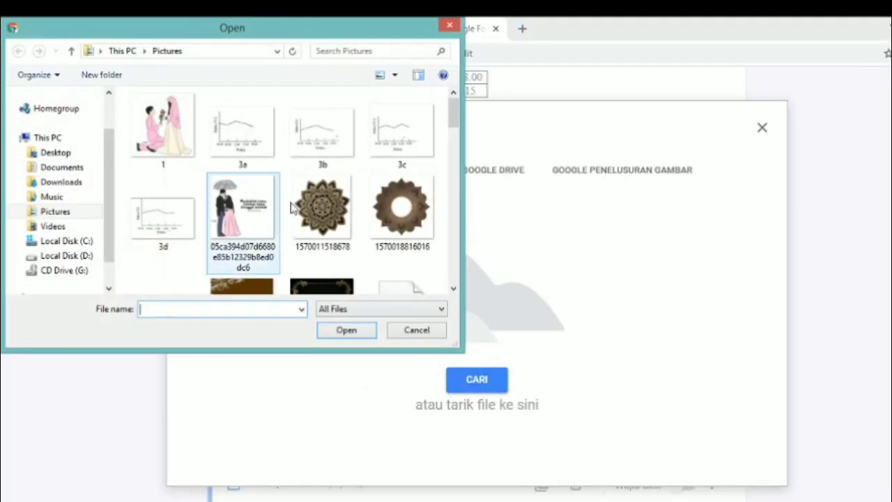
pyautogui.doubleClick(402, 136)
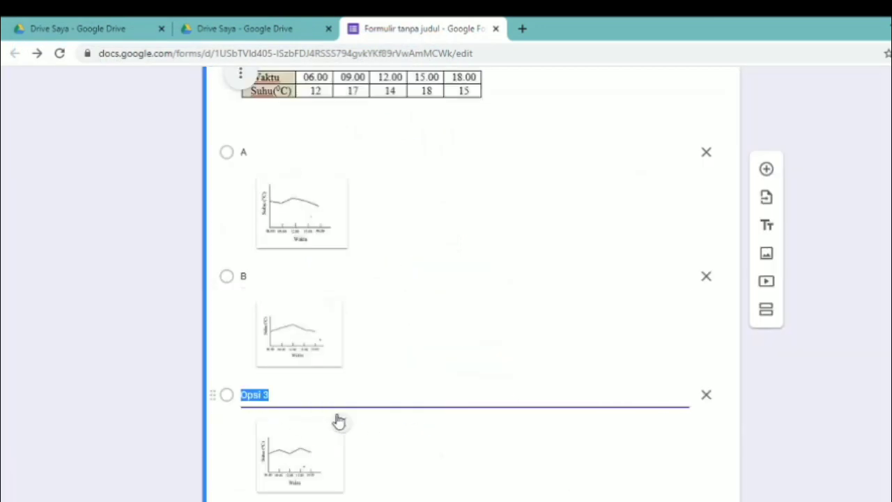
pyautogui.write('C')
pyautogui.scroll(-2, 446, 278)
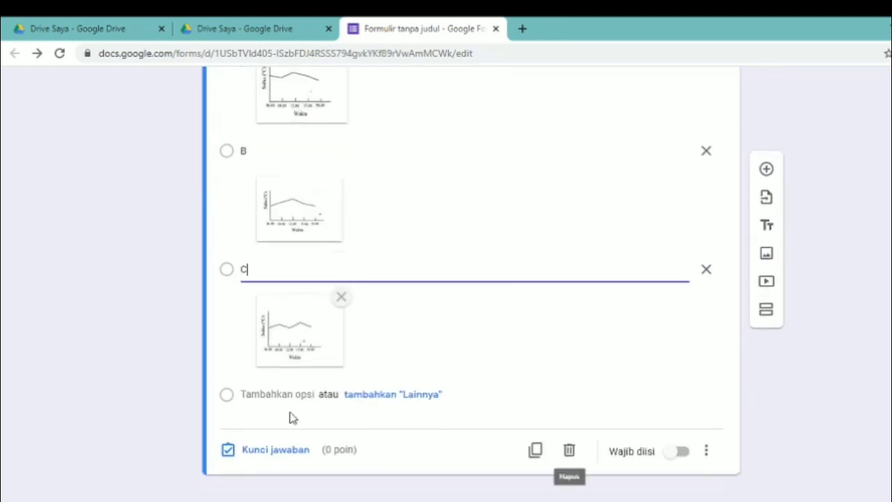
# - Add a fourth option 'D' carrying the graph image 3d
pyautogui.click(272, 393)
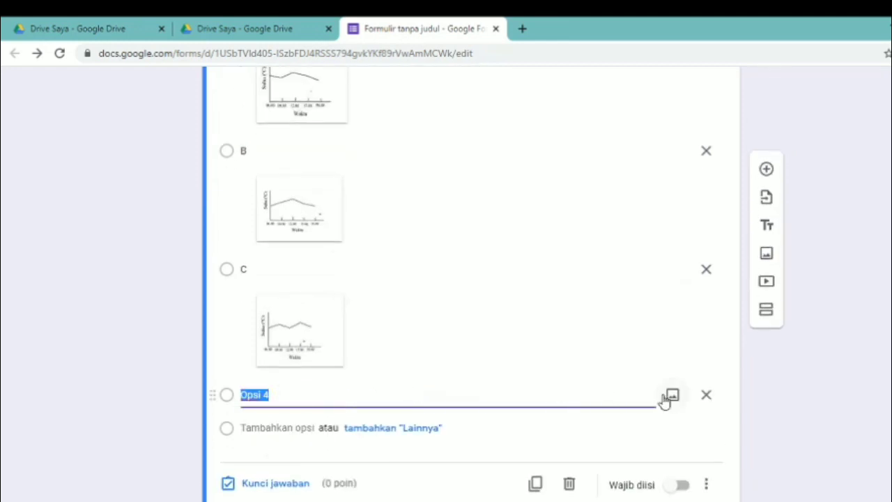
pyautogui.click(670, 395)
pyautogui.click(471, 380)
pyautogui.click(185, 219)
pyautogui.doubleClick(187, 222)
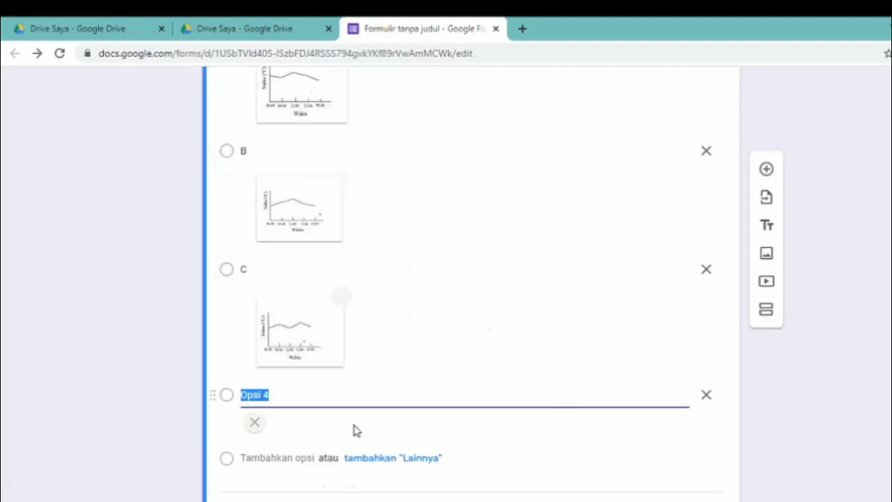
pyautogui.write('D')
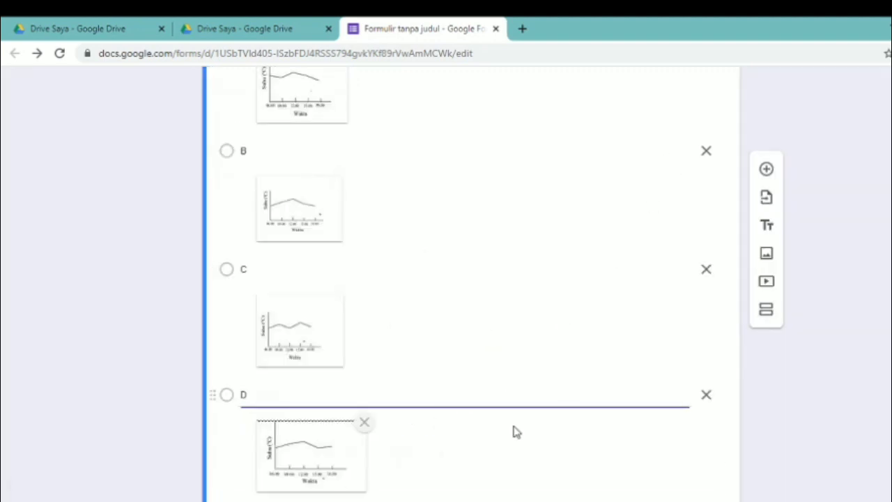
pyautogui.scroll(5, 470, 279)
pyautogui.scroll(-7, 470, 278)
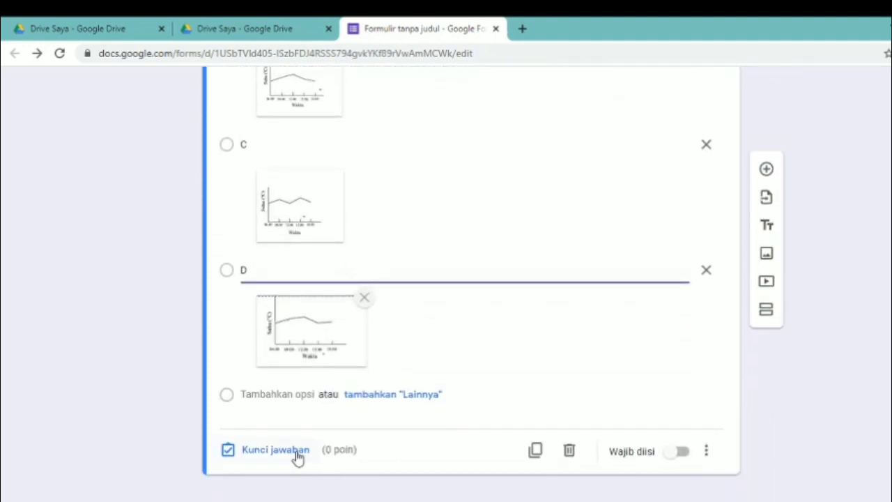
# - Mark graph B as the correct answer in the temperature question's answer key
pyautogui.click(276, 449)
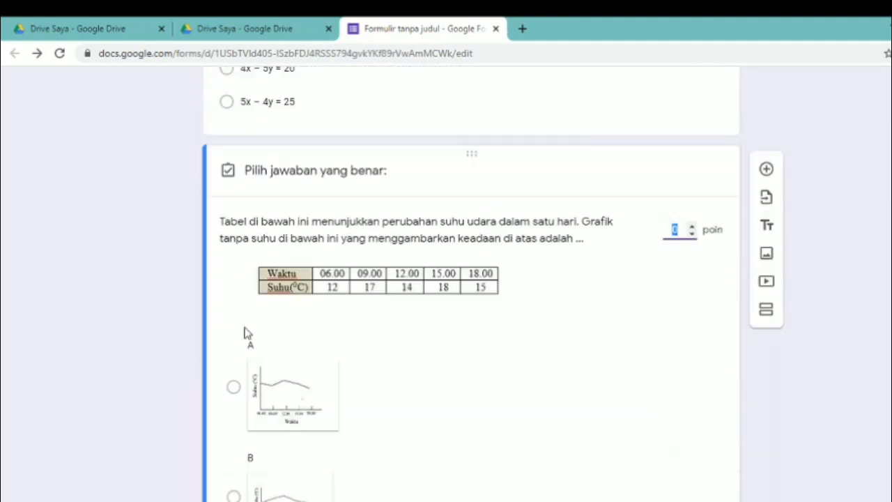
pyautogui.click(233, 466)
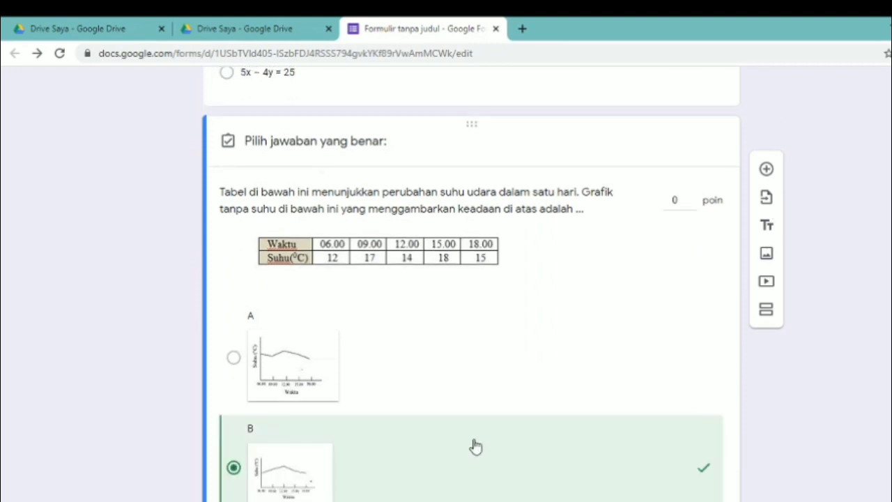
pyautogui.scroll(-5, 471, 278)
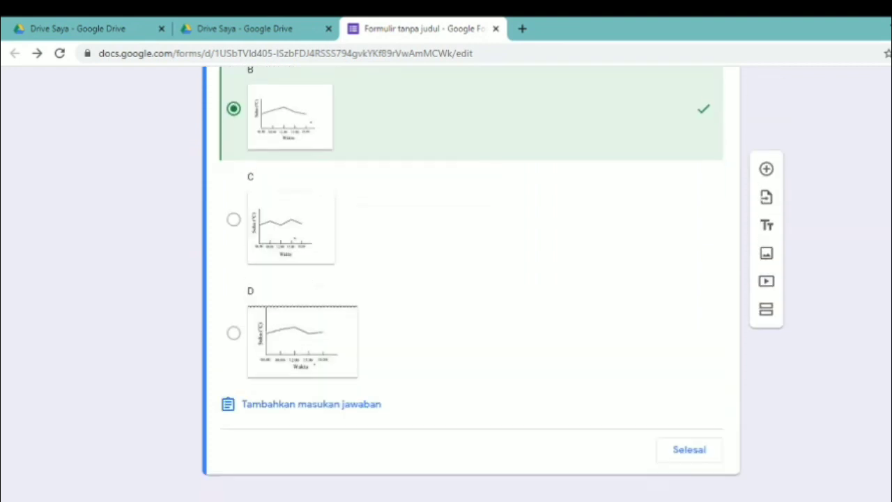
pyautogui.click(687, 449)
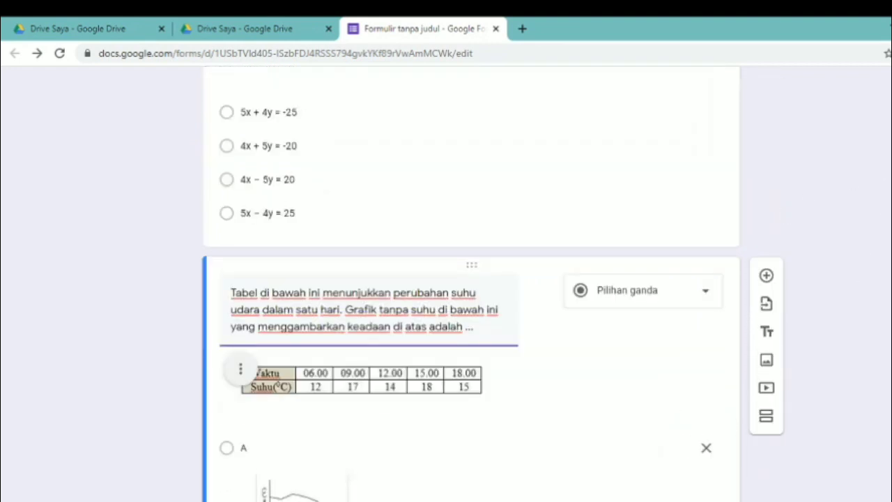
pyautogui.scroll(-5, 470, 279)
pyautogui.scroll(10, 470, 279)
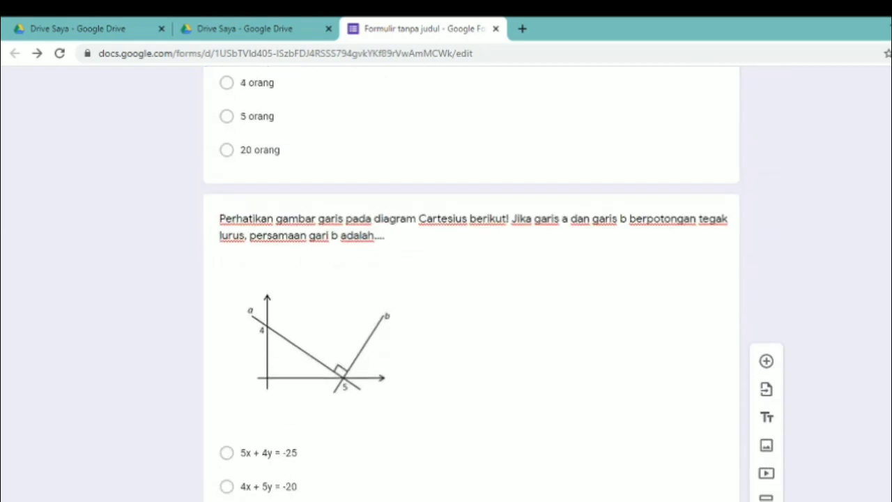
pyautogui.scroll(15, 471, 279)
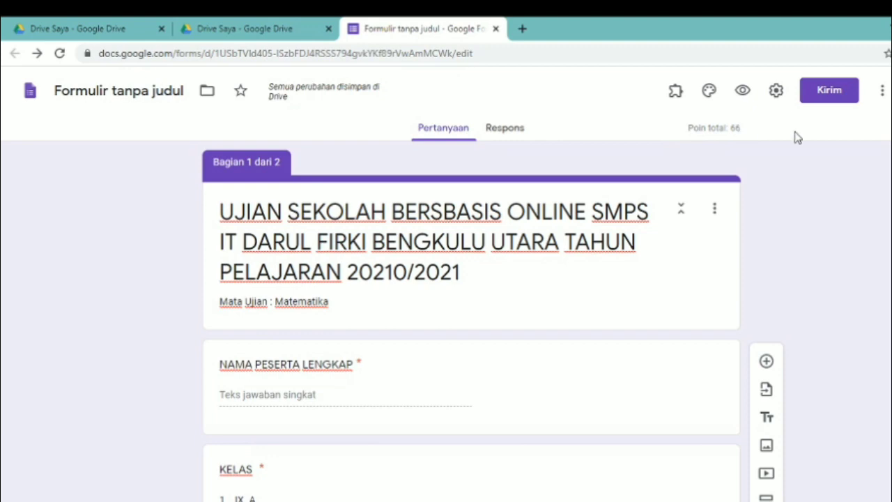
pyautogui.scroll(-15, 471, 279)
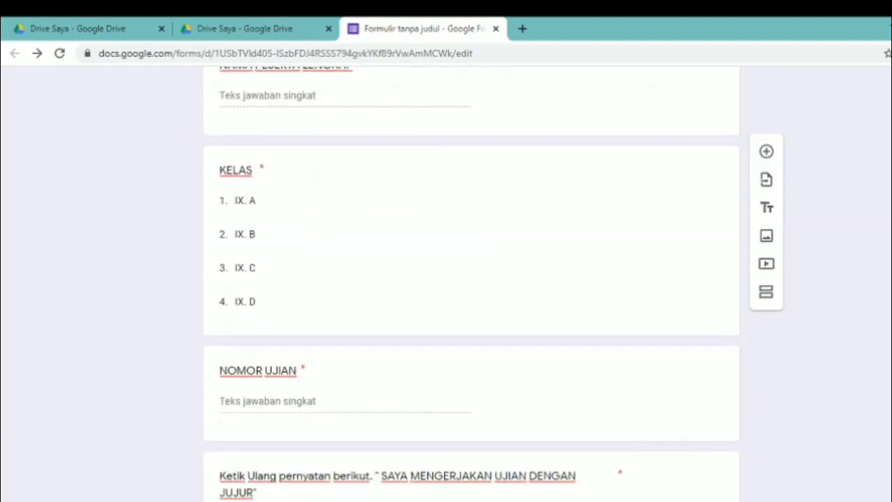
pyautogui.scroll(-10, 470, 278)
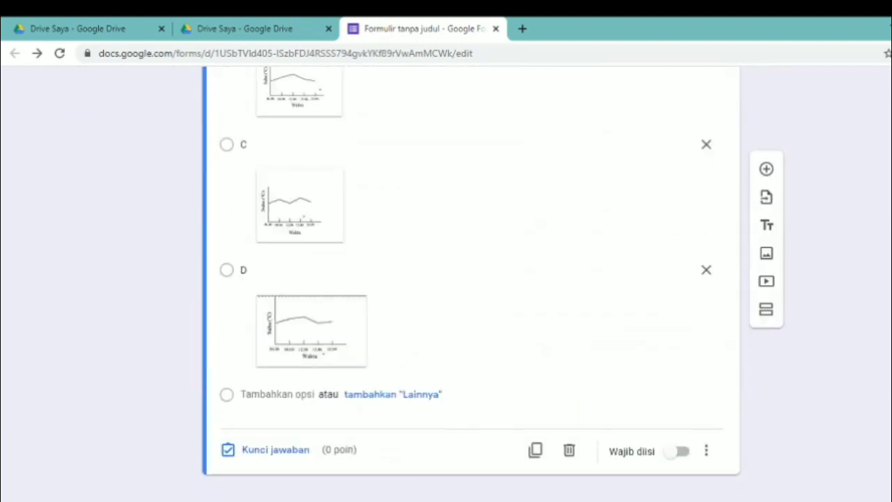
pyautogui.click(479, 323)
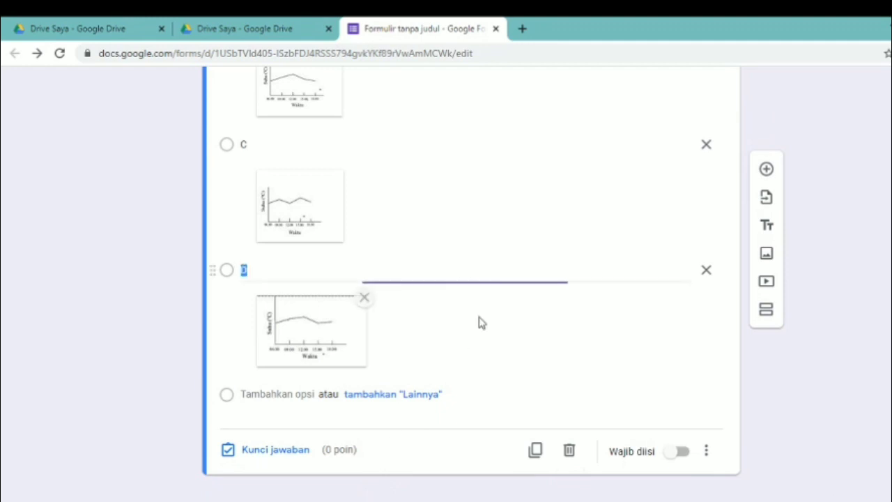
# - Reopen the answer key to confirm B at 33 points, then return to editing
pyautogui.click(277, 450)
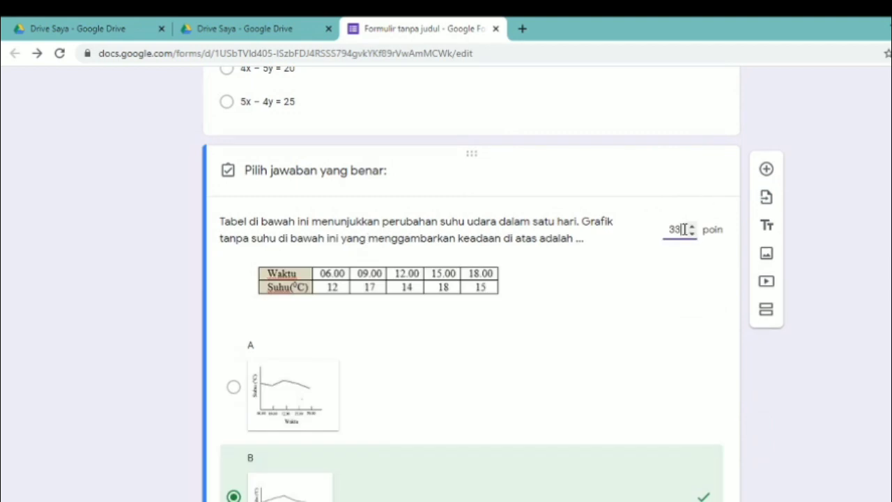
pyautogui.scroll(-5, 687, 409)
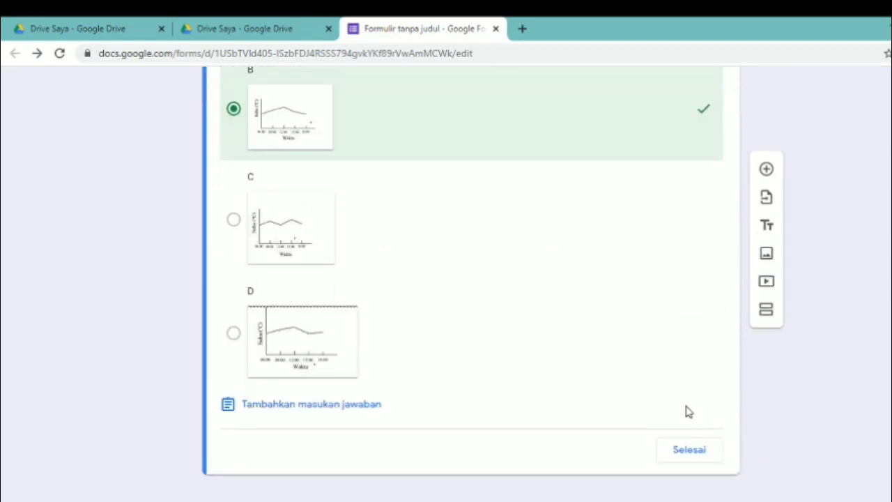
pyautogui.click(688, 450)
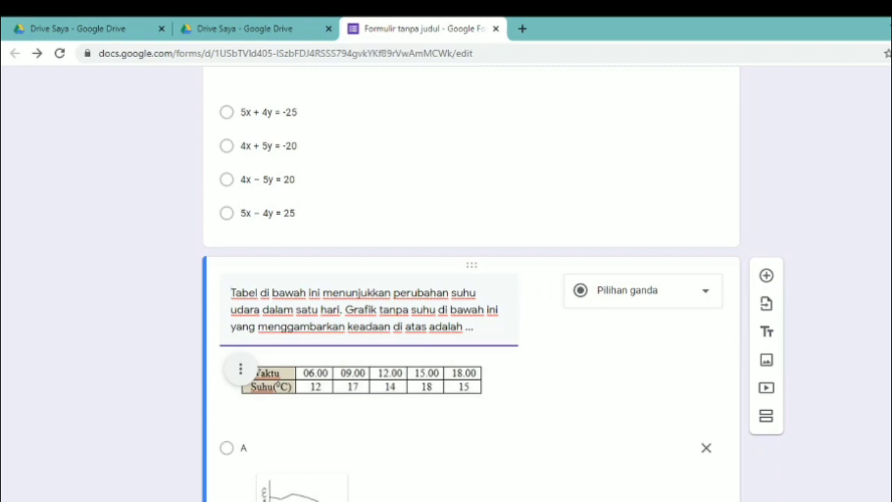
pyautogui.scroll(-6, 471, 284)
pyautogui.scroll(15, 471, 284)
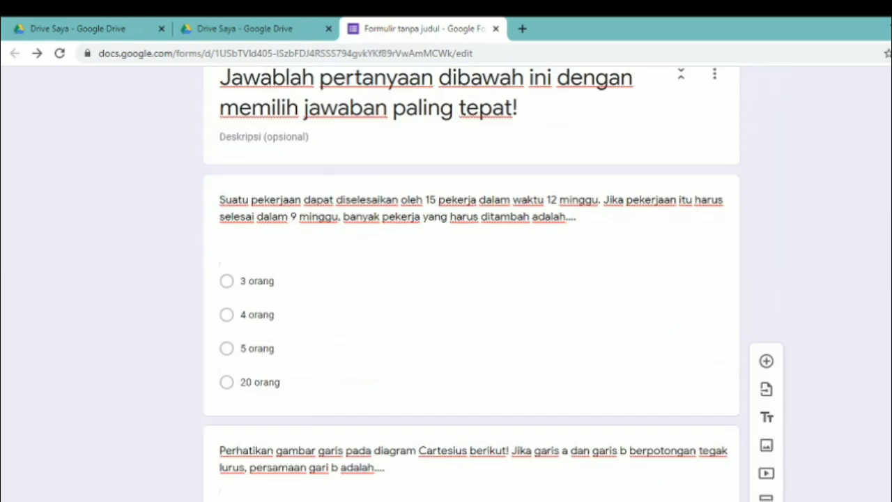
pyautogui.scroll(7, 471, 285)
pyautogui.scroll(5, 471, 285)
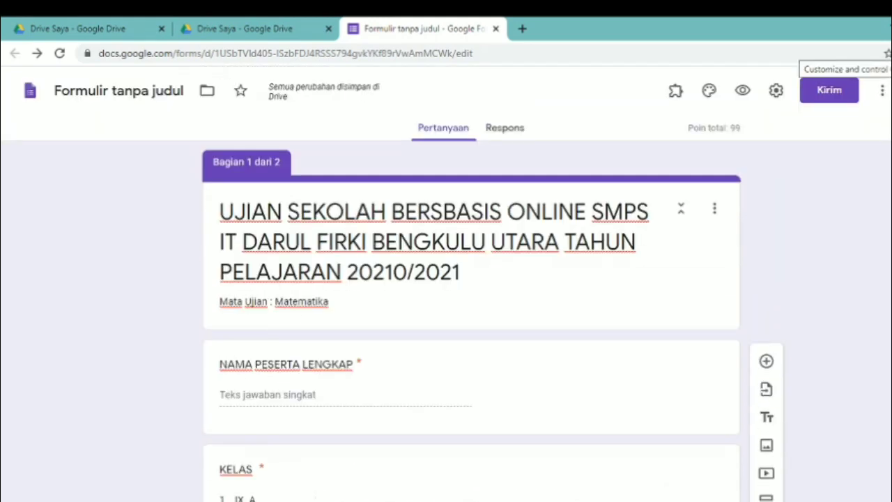
# - Upload 'g form 2' from D:\Corel Draw as the form's header image
pyautogui.click(708, 98)
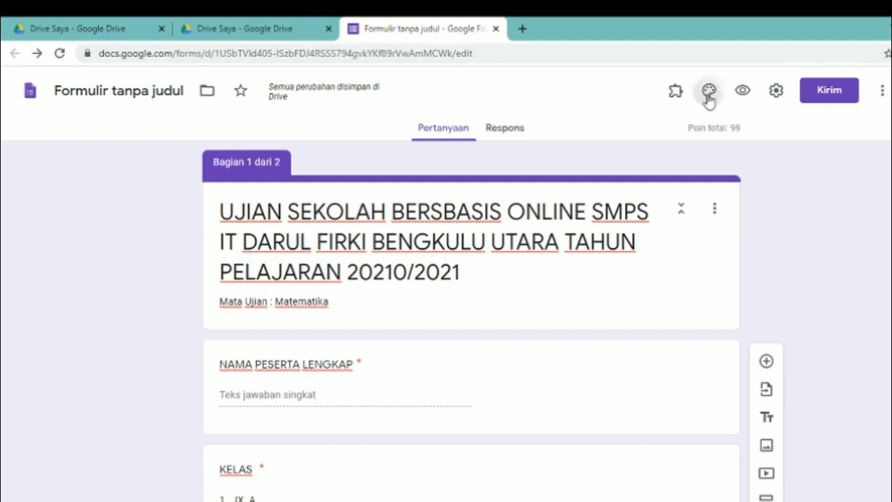
pyautogui.click(797, 230)
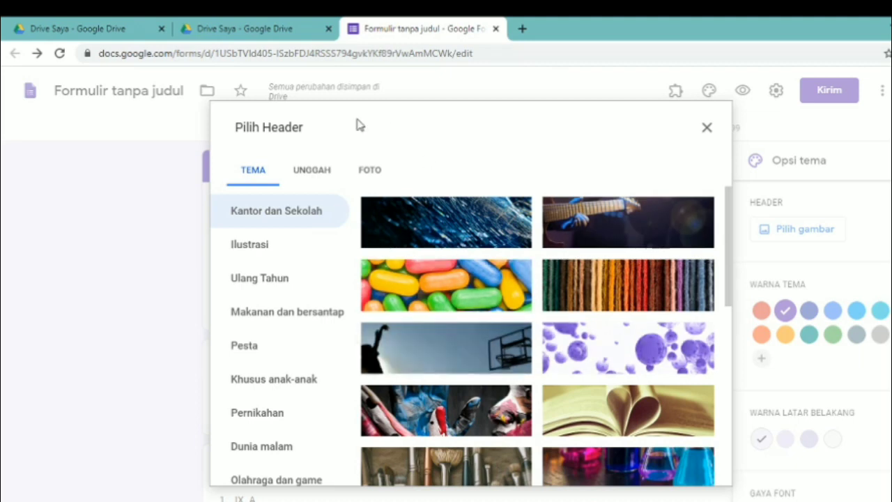
pyautogui.click(313, 174)
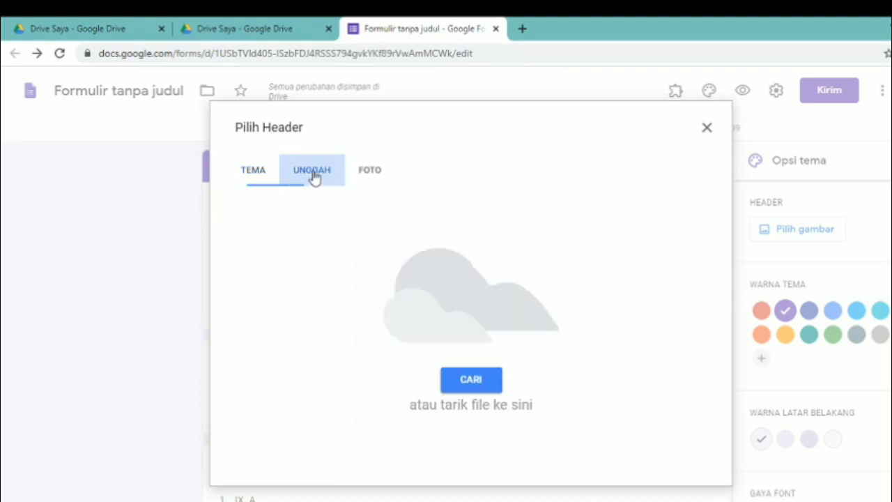
pyautogui.click(471, 379)
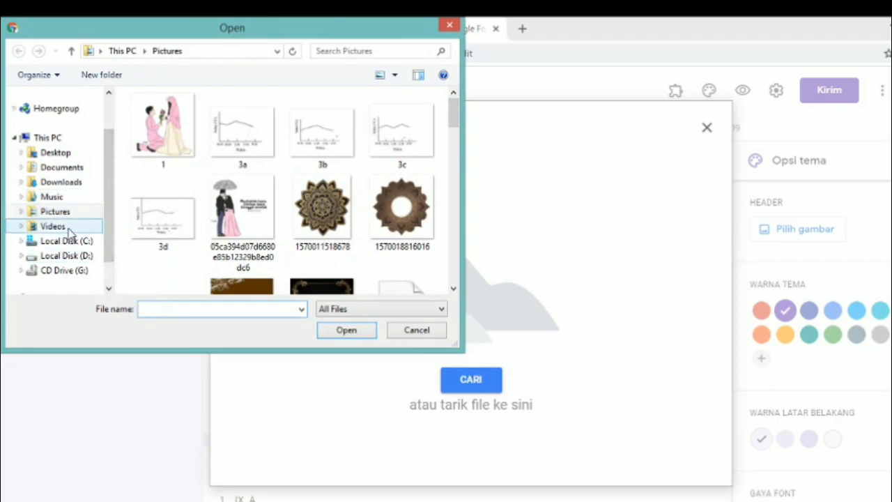
pyautogui.click(79, 255)
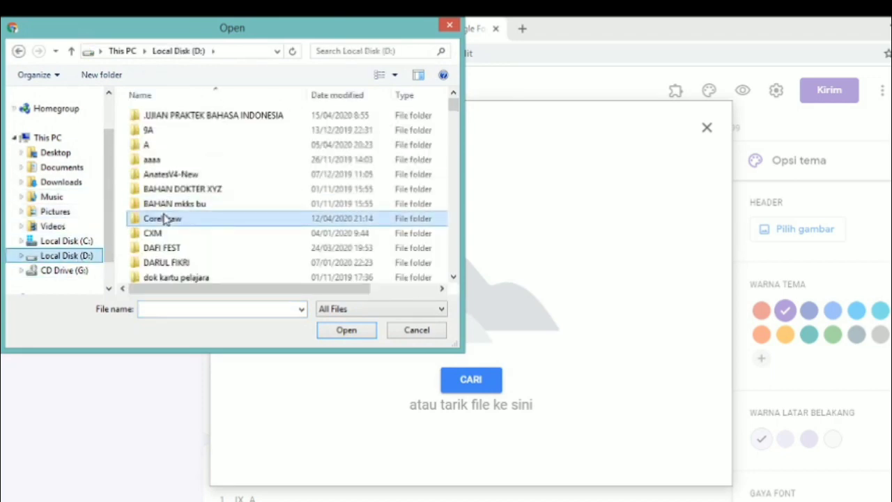
pyautogui.doubleClick(164, 218)
pyautogui.moveTo(455, 124); pyautogui.dragTo(448, 213)
pyautogui.doubleClick(240, 140)
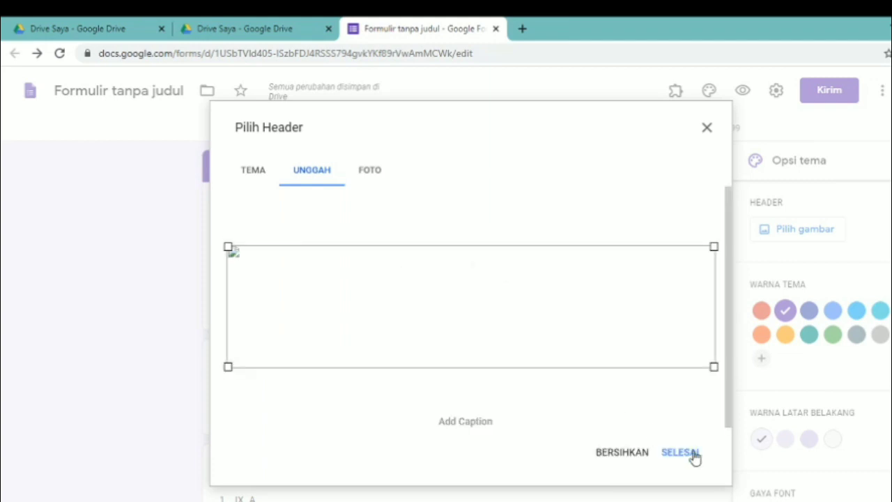
pyautogui.click(684, 454)
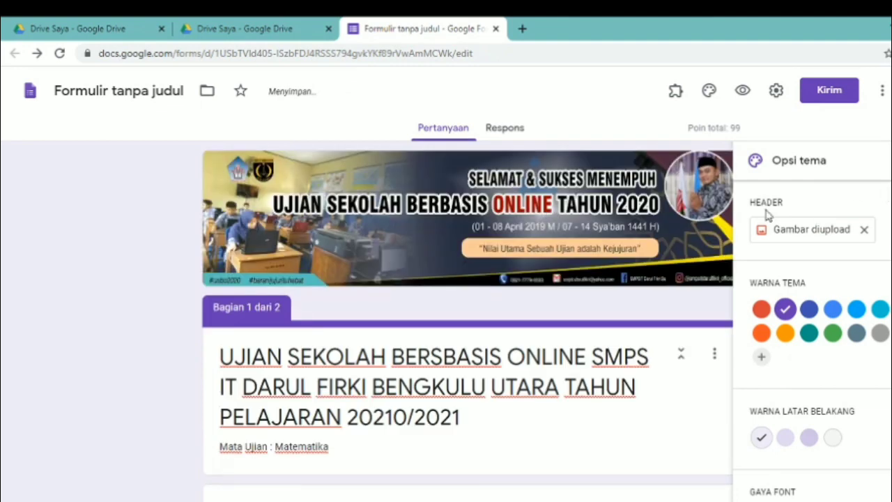
# - Close the theme options panel and review the form with its cream background and banner
pyautogui.click(891, 160)
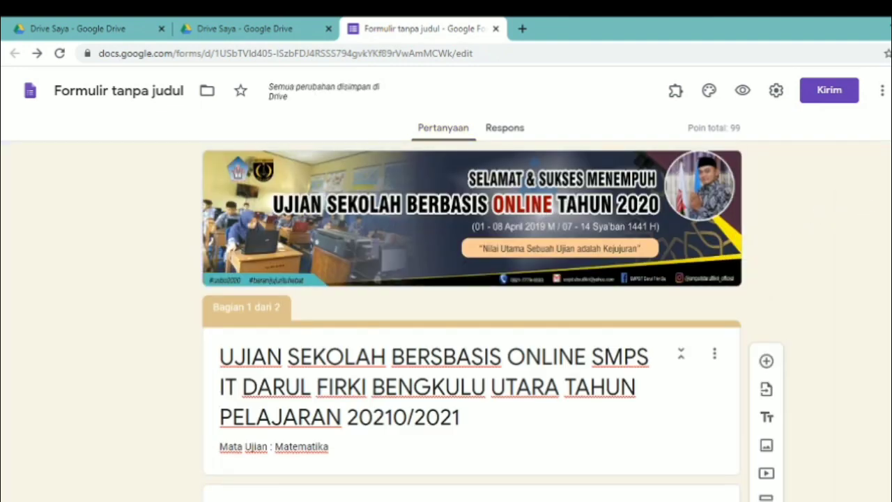
pyautogui.scroll(-20, 471, 279)
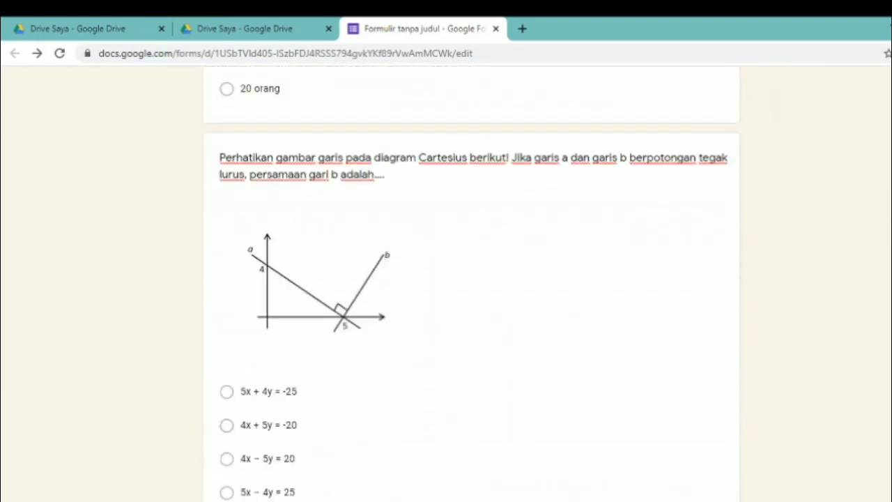
pyautogui.scroll(-15, 471, 279)
pyautogui.scroll(20, 471, 279)
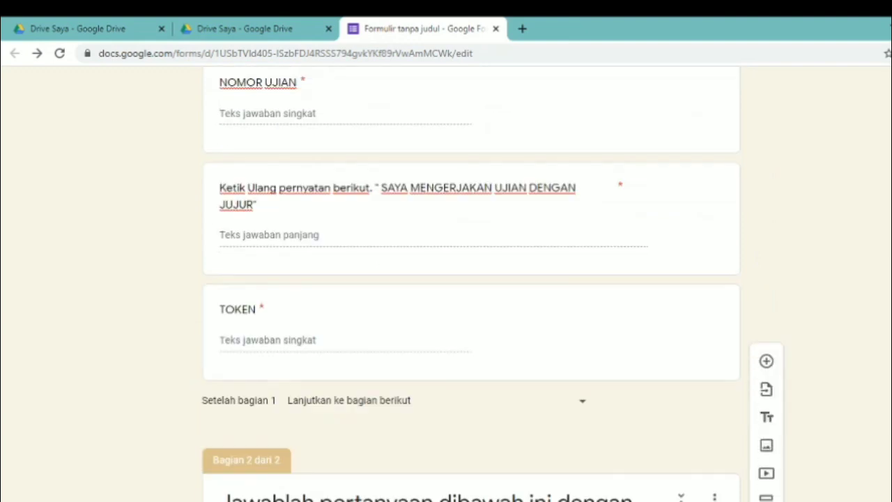
pyautogui.scroll(10, 471, 279)
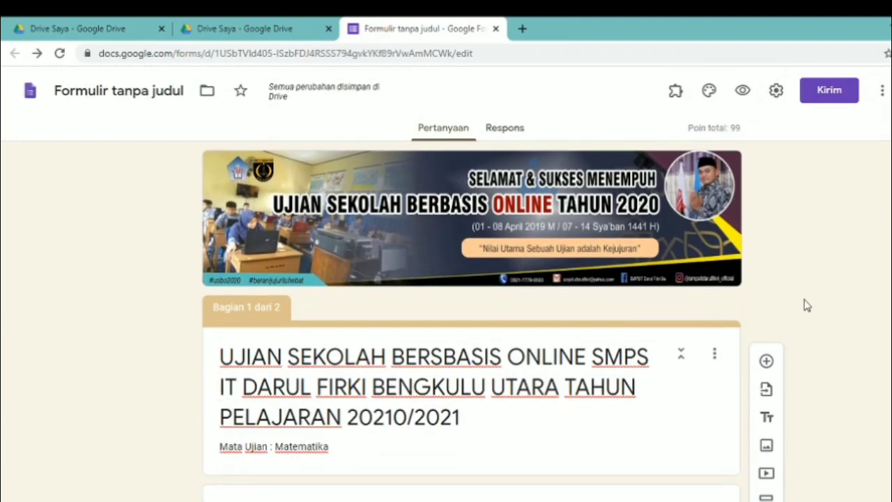
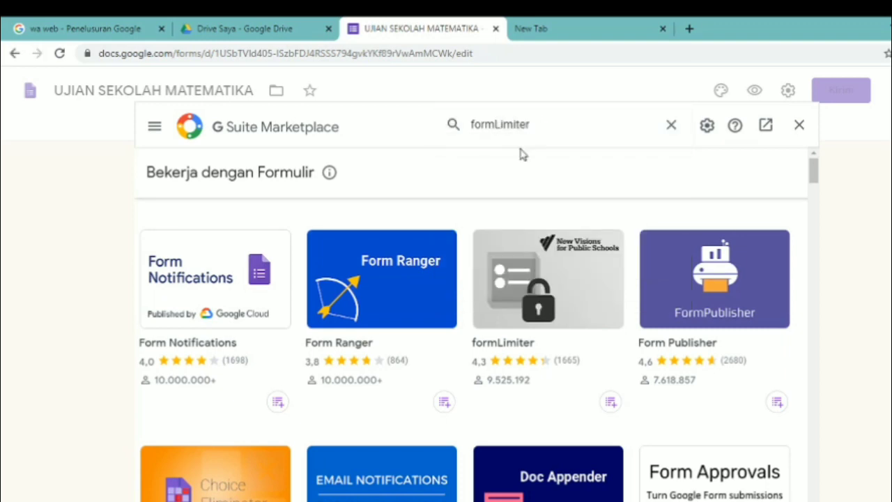
# - Search the G Suite Marketplace for the formLimiter add-on
pyautogui.click(520, 149)
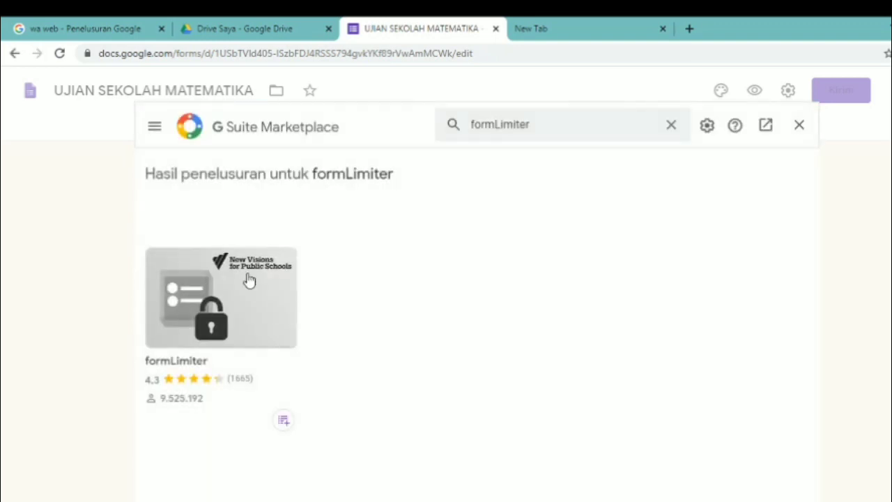
# - Install the formLimiter add-on and allow it access to the chosen Google account
pyautogui.click(248, 278)
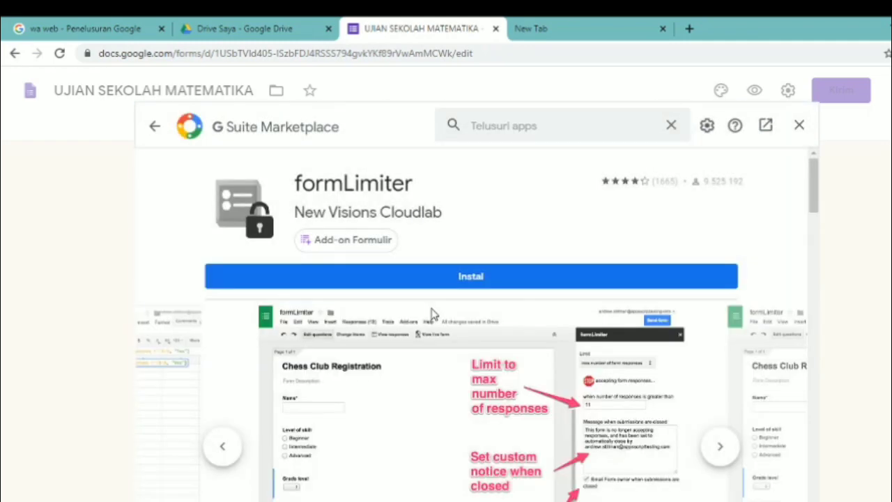
pyautogui.click(503, 273)
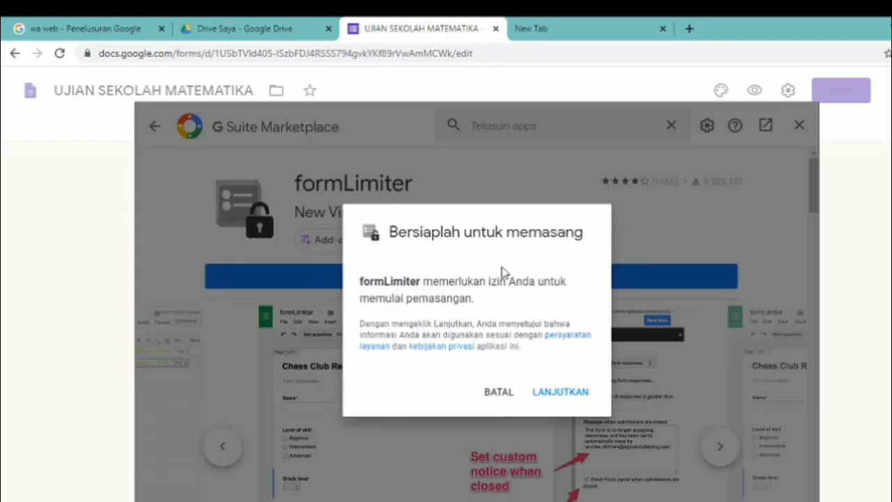
pyautogui.click(557, 393)
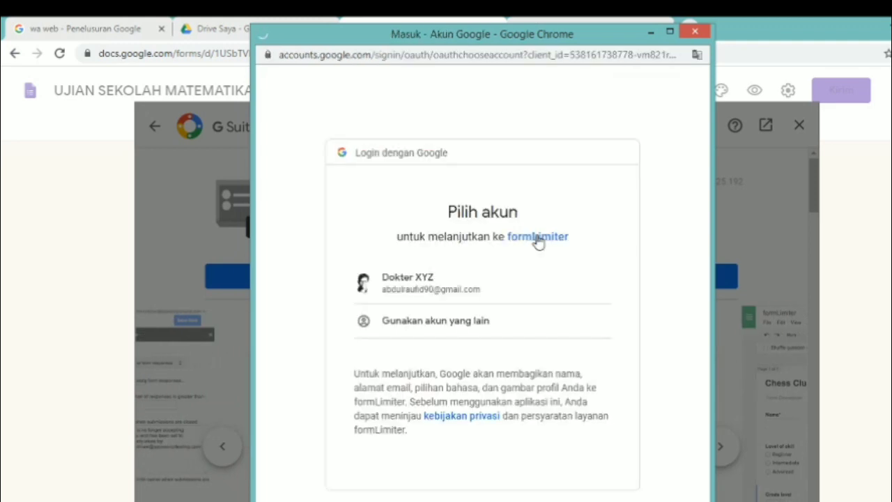
pyautogui.click(505, 289)
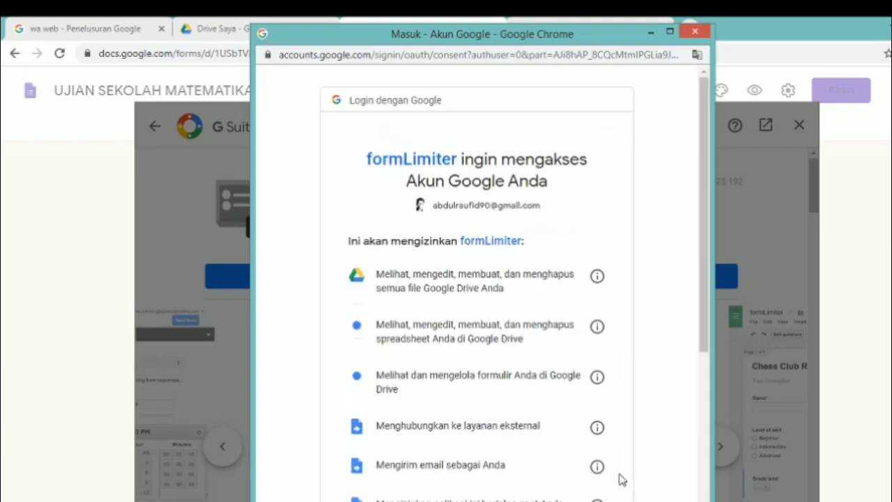
pyautogui.scroll(-5, 638, 485)
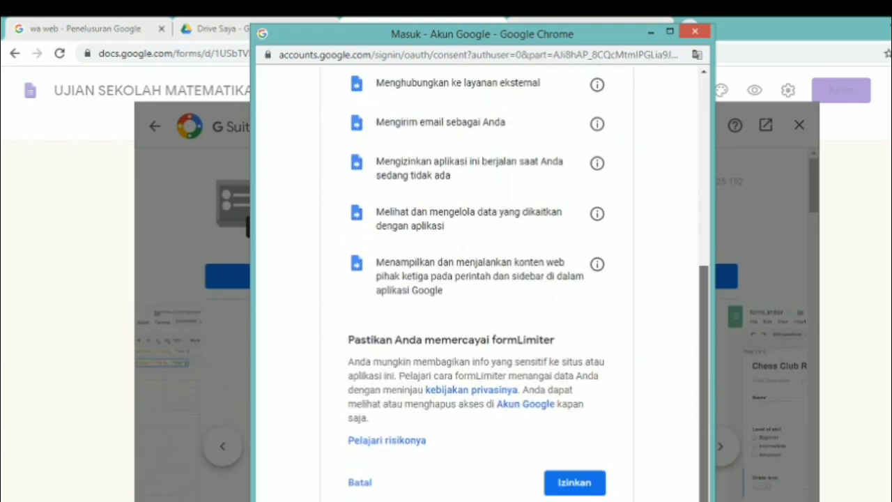
pyautogui.click(576, 482)
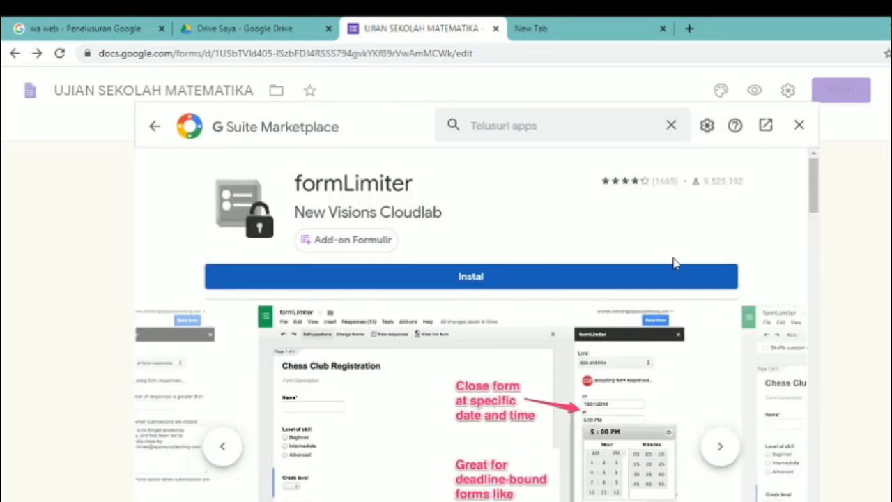
# - Look up the Fast Form On/Off add-on, then close the marketplace
pyautogui.click(560, 132)
pyautogui.write('fast')
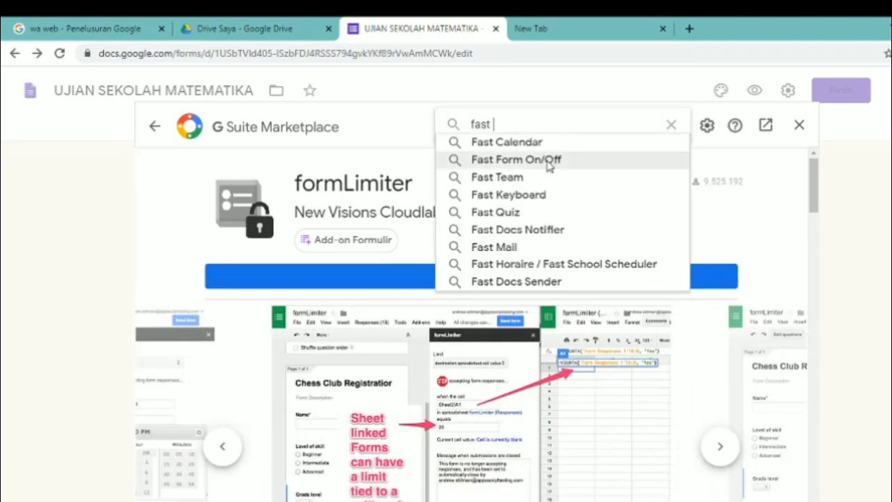
pyautogui.click(547, 161)
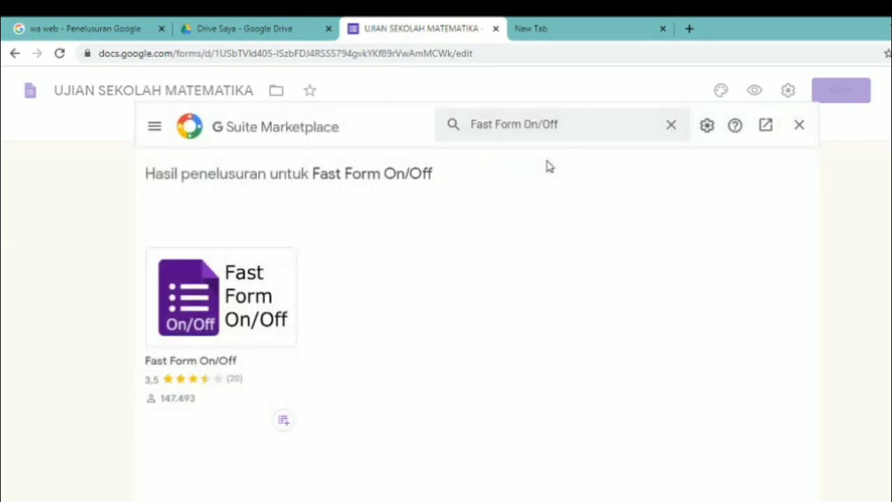
pyautogui.click(799, 129)
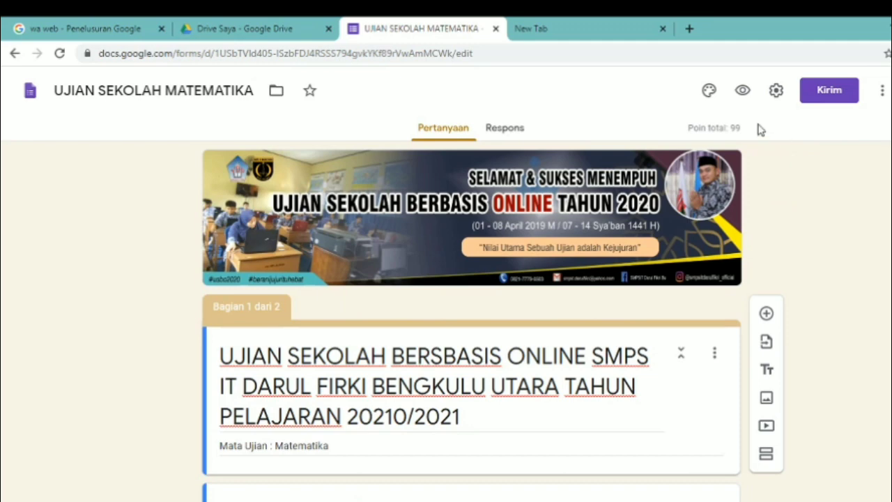
# - Open formLimiter's Set limit settings from the Add-ons menu
pyautogui.click(678, 96)
pyautogui.click(693, 129)
pyautogui.click(676, 90)
pyautogui.click(693, 131)
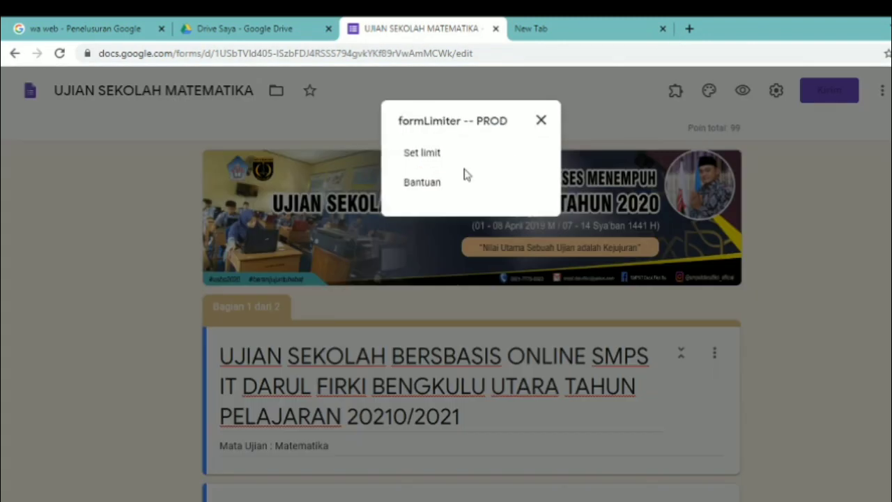
pyautogui.click(423, 153)
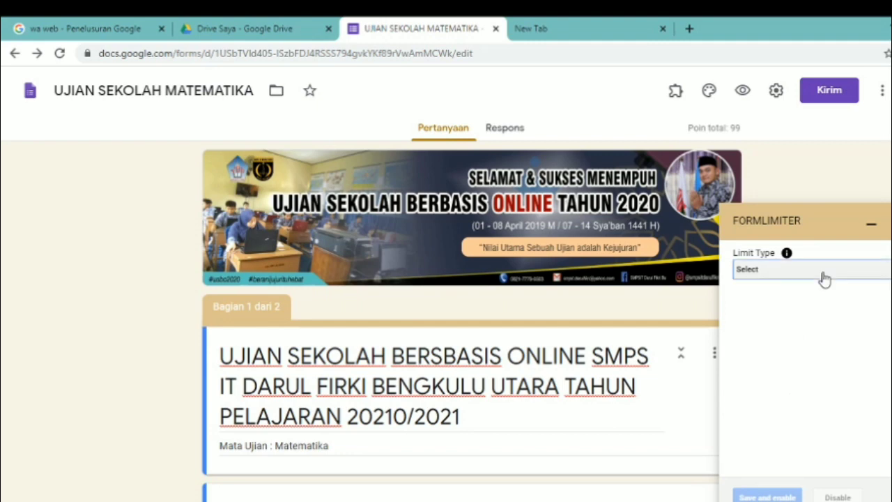
# - Limit responses by date and time to 04/17/2020, 10:00 AM, then save and enable
pyautogui.click(821, 275)
pyautogui.click(805, 294)
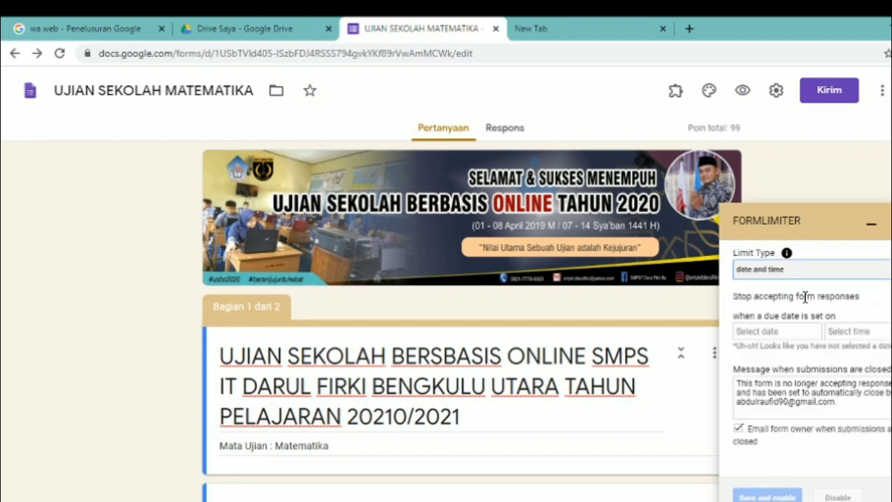
pyautogui.click(791, 334)
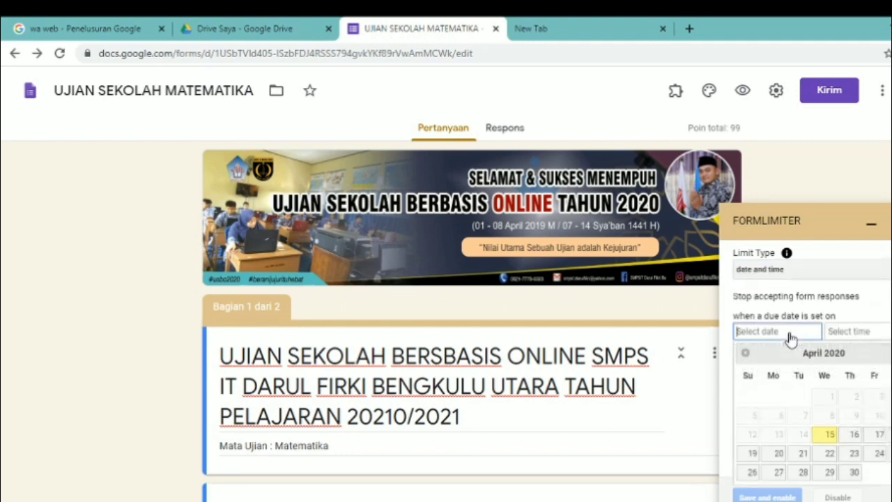
pyautogui.click(879, 435)
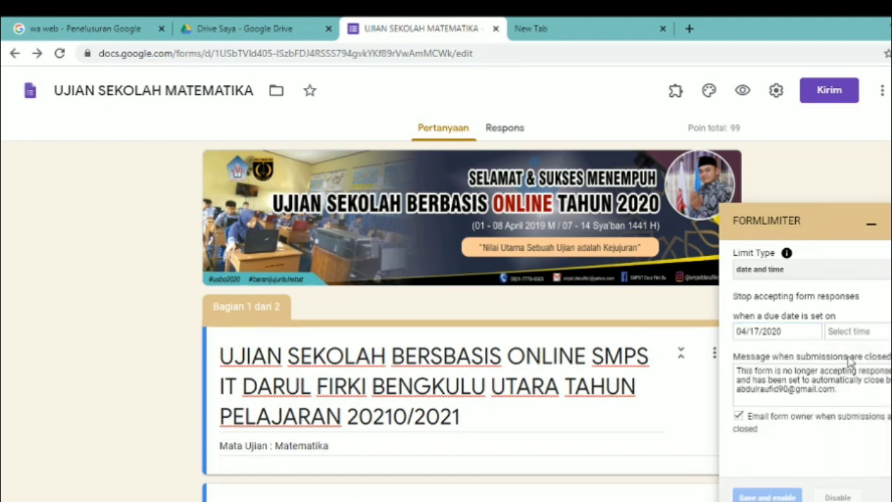
pyautogui.click(851, 332)
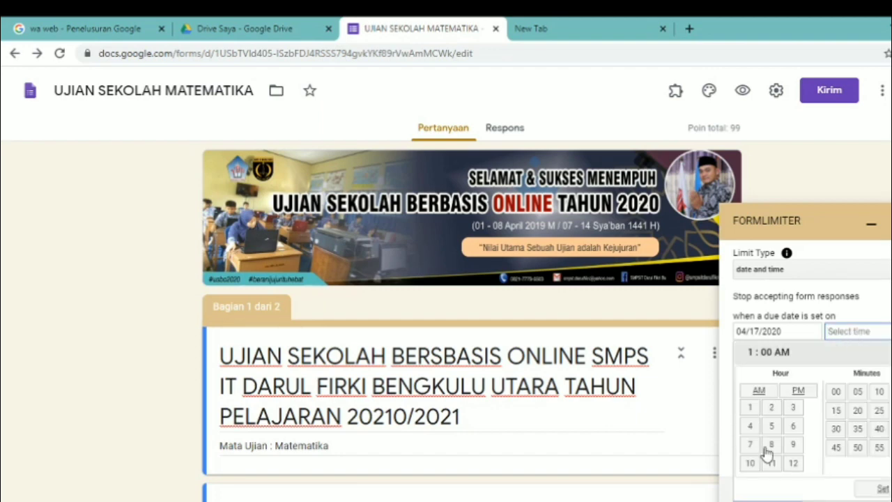
pyautogui.click(750, 466)
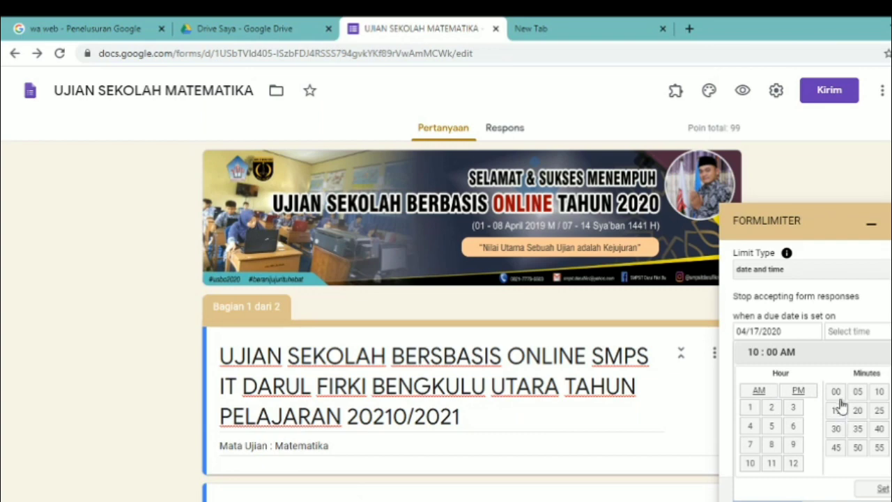
pyautogui.click(874, 491)
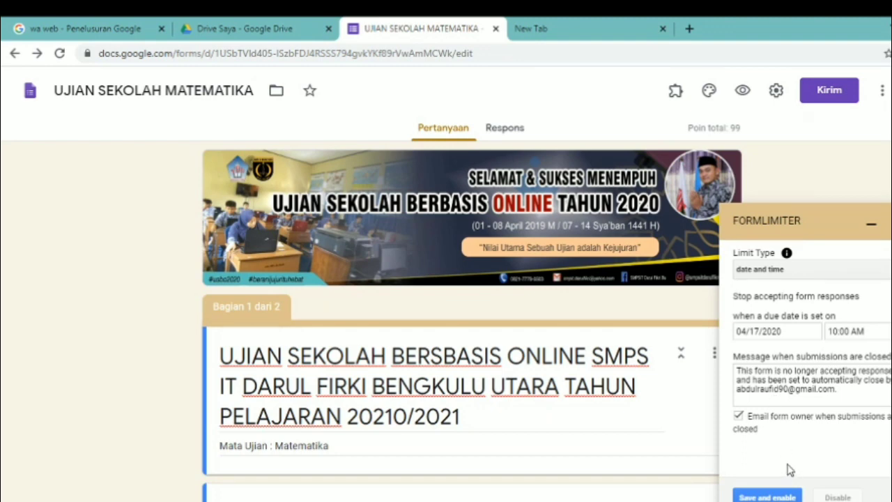
pyautogui.click(772, 494)
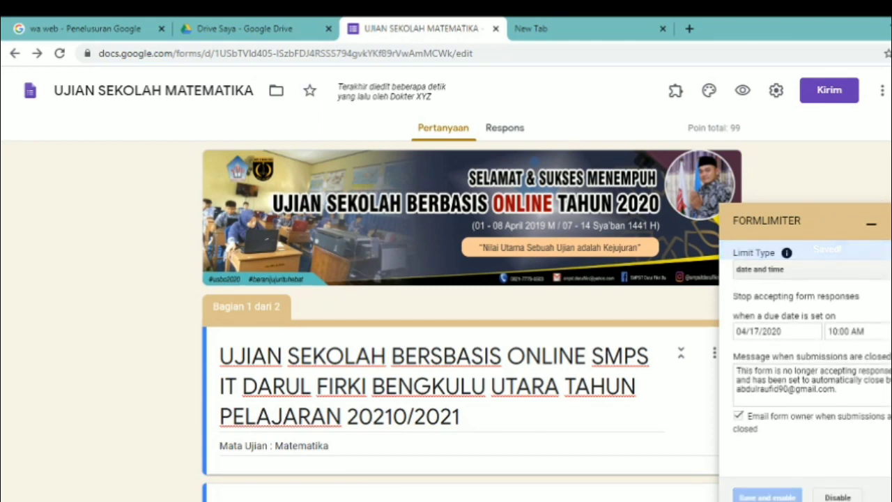
pyautogui.click(870, 222)
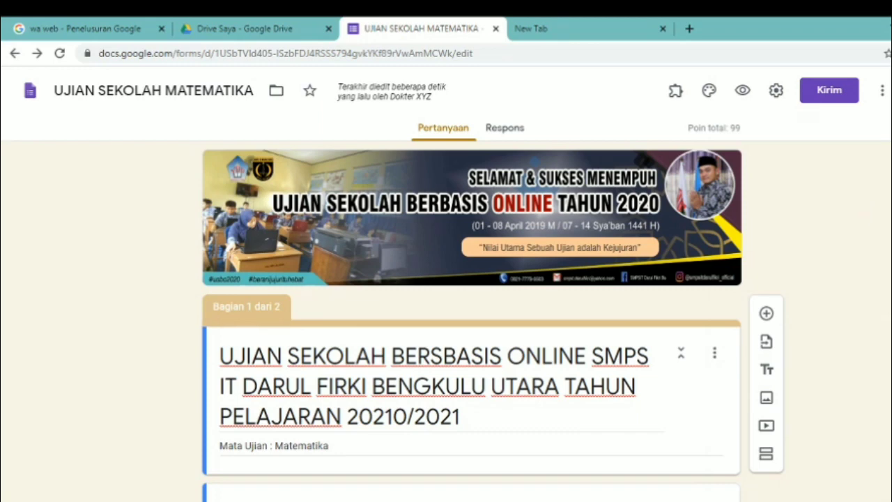
# - Generate the shortened form link in the Send dialog, then move to the new tab
pyautogui.scroll(-1, 471, 314)
pyautogui.scroll(1, 472, 313)
pyautogui.click(829, 98)
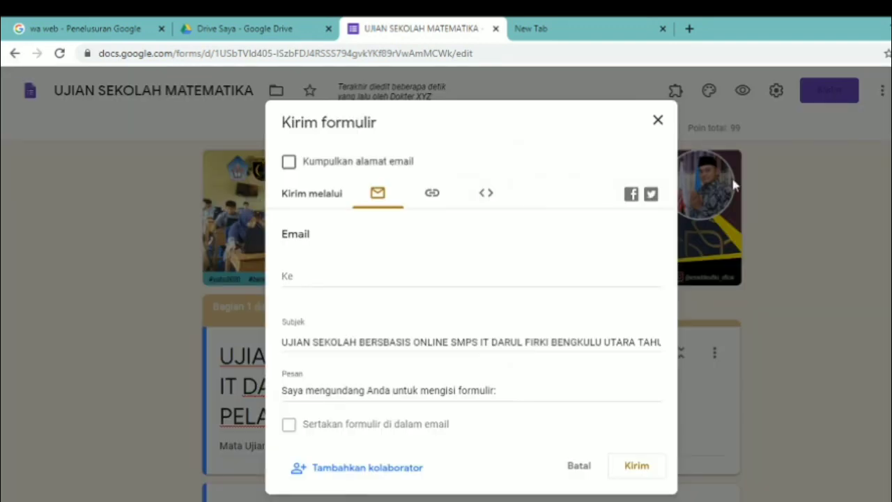
pyautogui.click(431, 199)
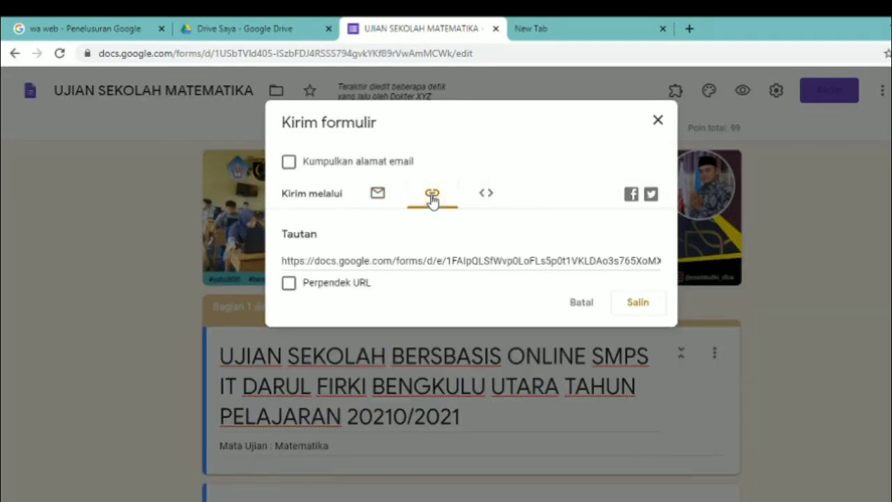
pyautogui.click(422, 262)
pyautogui.click(348, 282)
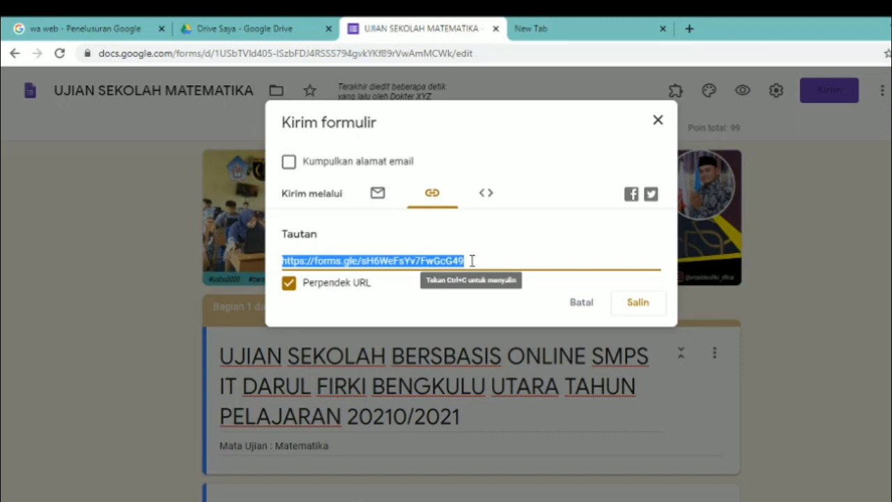
pyautogui.click(563, 31)
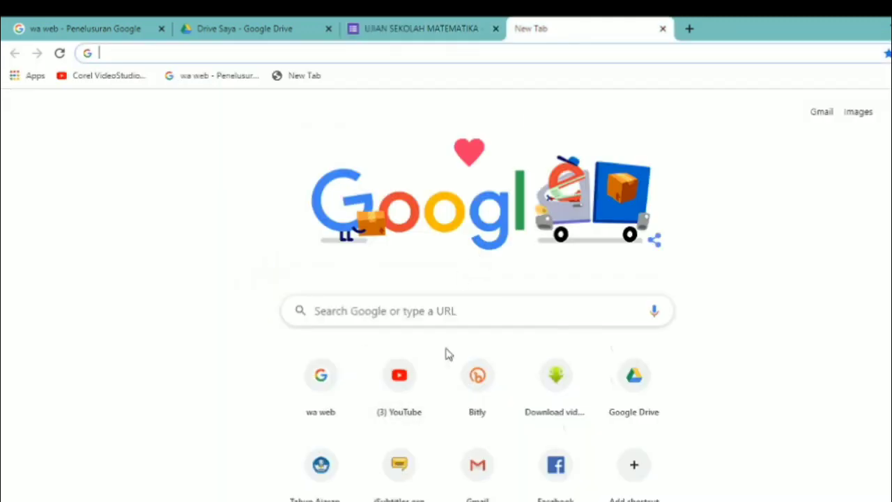
# - Go to Bitly and create a new short link from the pasted form link
pyautogui.click(441, 313)
pyautogui.write('bitly.com/Bk3sgiHNYGx/bitlinks/3cd5j8L')
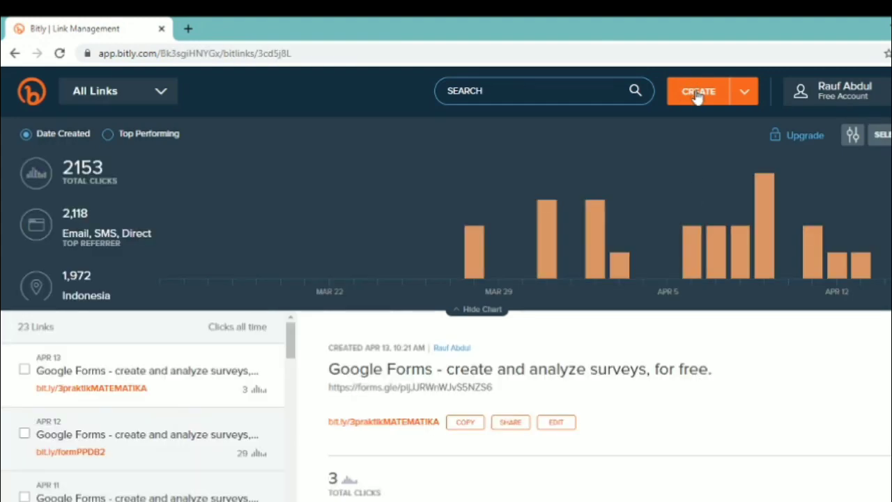
pyautogui.click(697, 95)
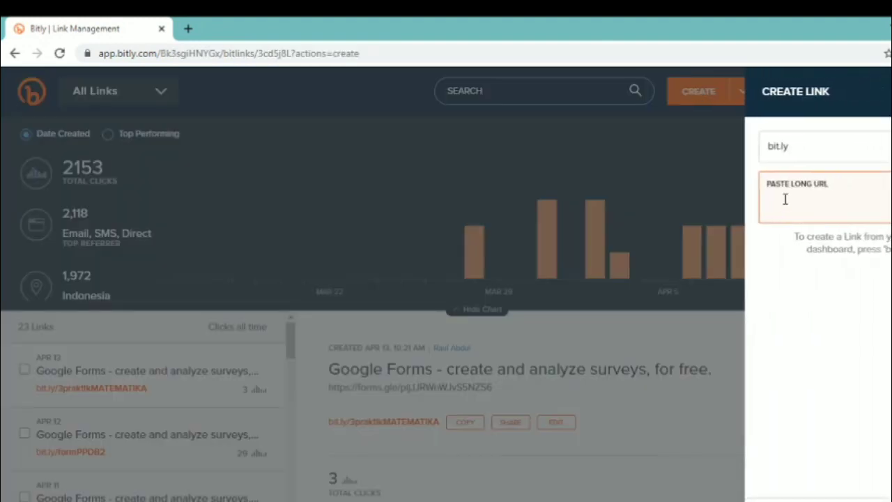
pyautogui.hotkey('ctrl', 'v')
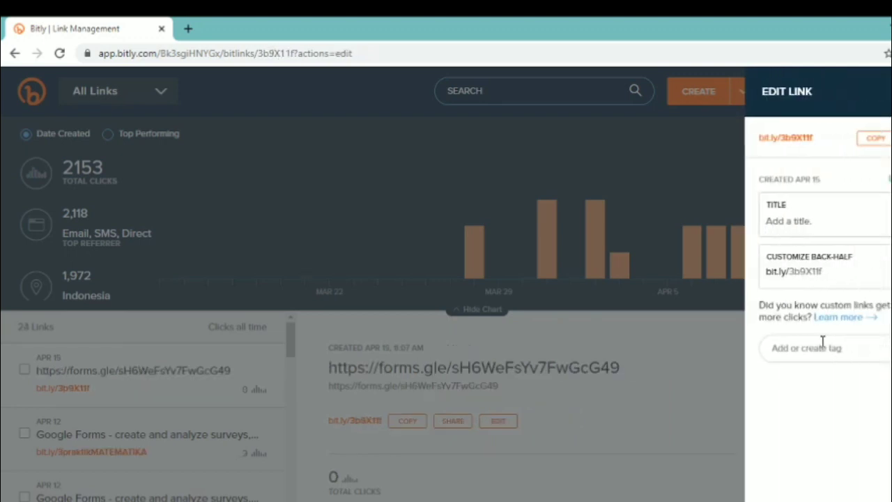
# - Change the back-half to 3us-matematika, save it, and copy the new link
pyautogui.moveTo(827, 272); pyautogui.dragTo(804, 276)
pyautogui.press('BackSpace')
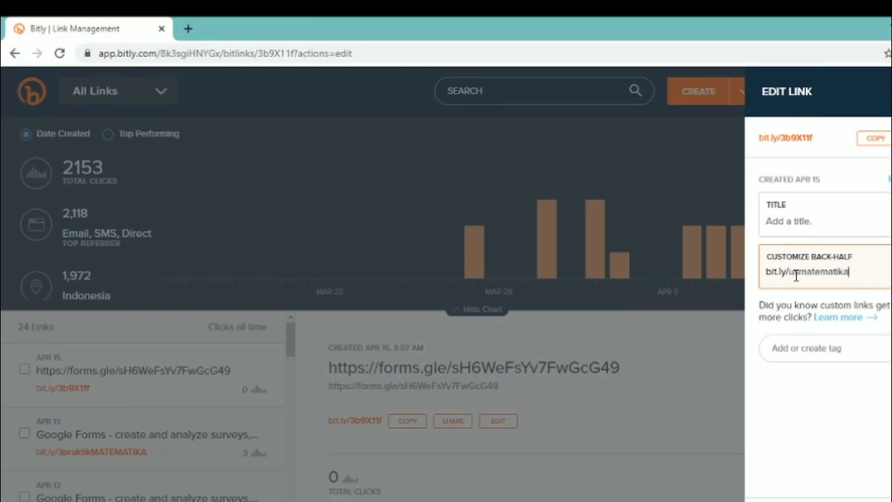
pyautogui.click(800, 272)
pyautogui.write('-')
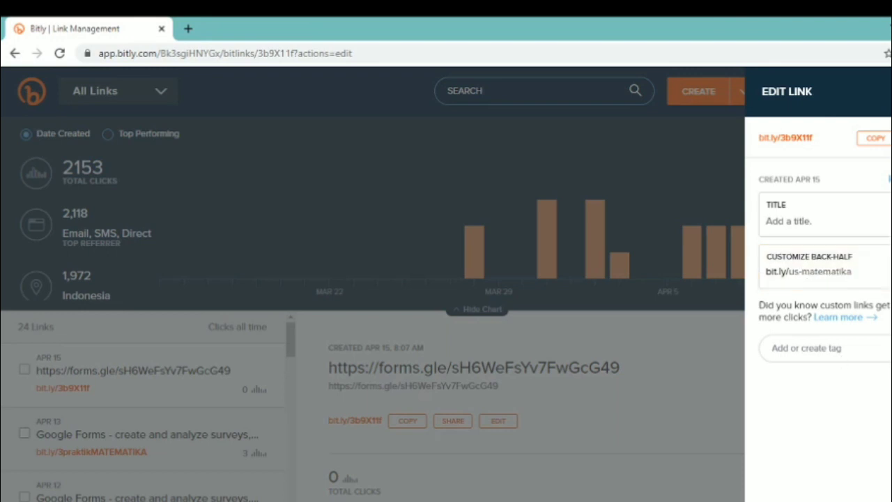
pyautogui.click(791, 270)
pyautogui.write('3')
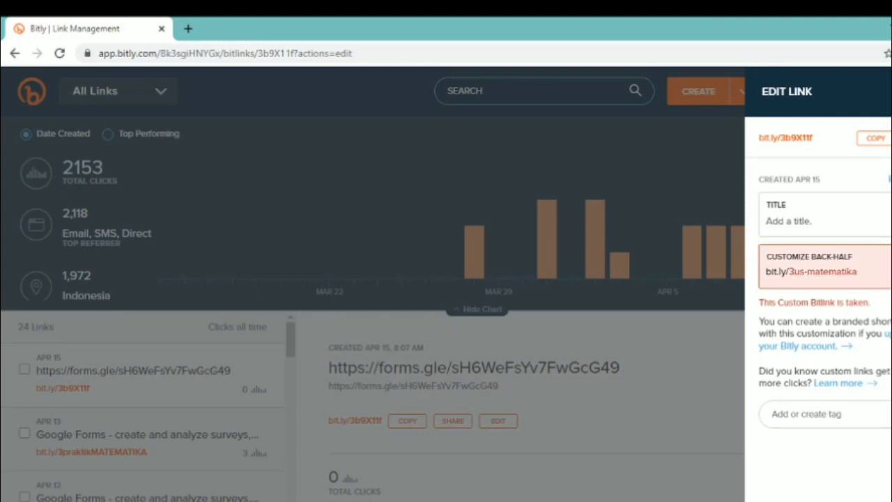
pyautogui.click(835, 499)
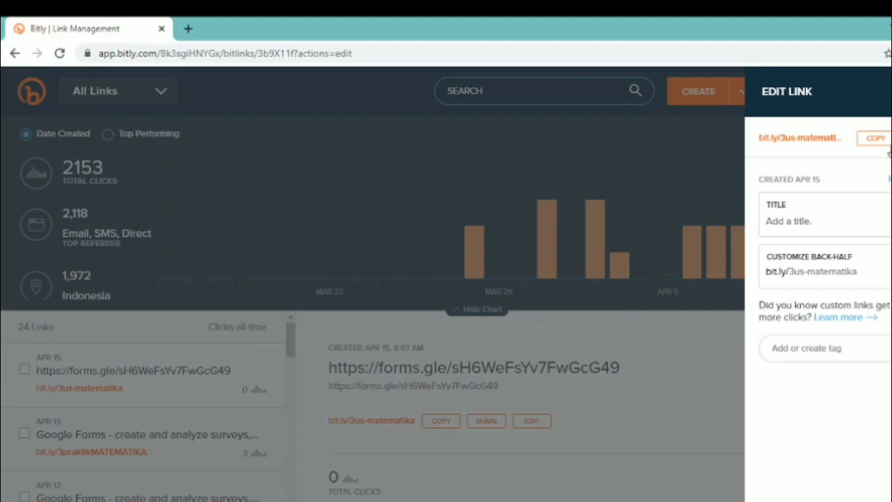
pyautogui.click(876, 138)
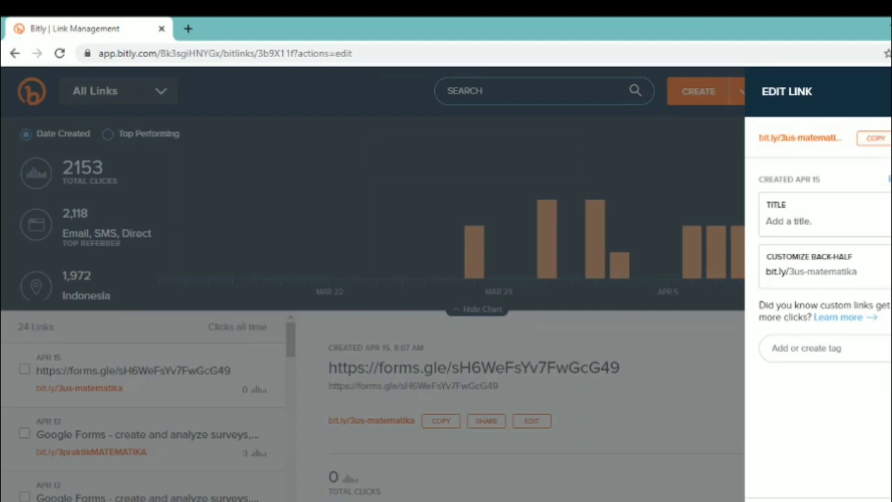
pyautogui.click(890, 91)
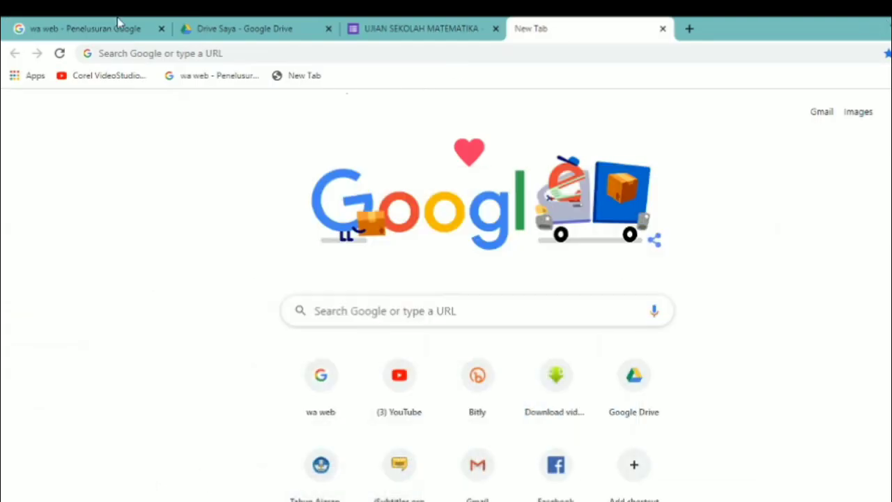
# - Send the bit.ly/3us-matematika link to a contact on WhatsApp Web and open it
pyautogui.click(98, 26)
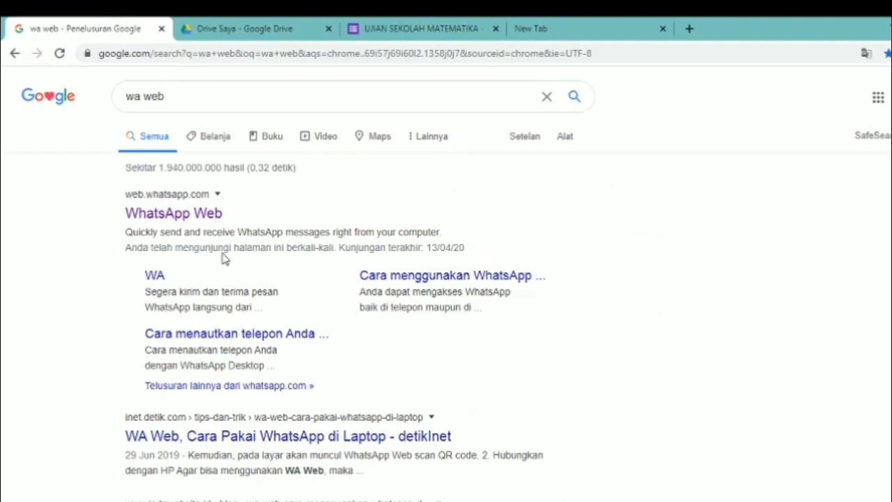
pyautogui.click(209, 217)
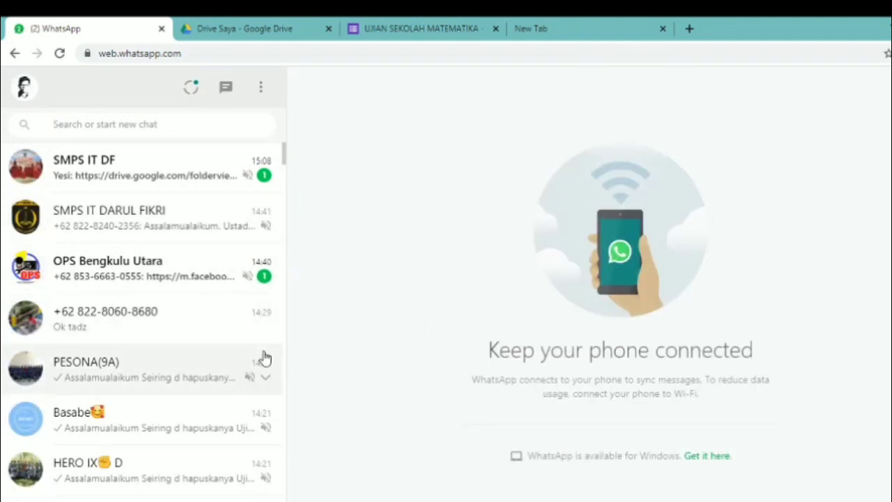
pyautogui.click(228, 132)
pyautogui.write('ram')
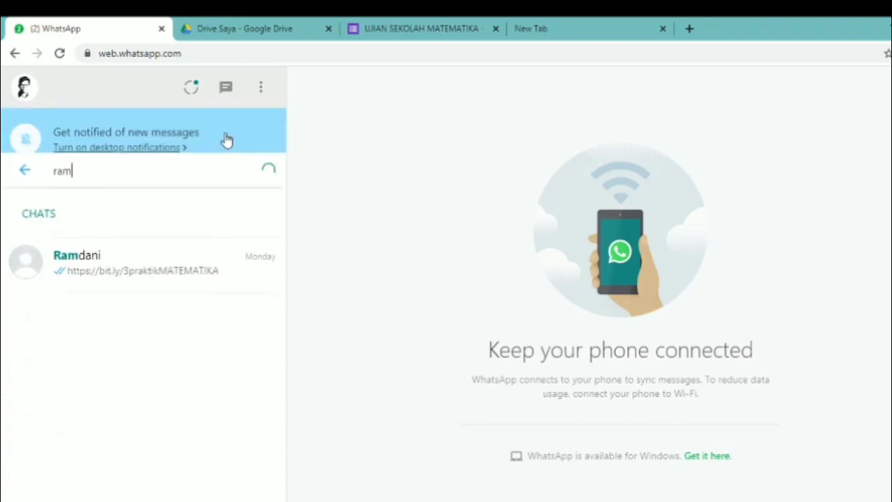
pyautogui.click(139, 275)
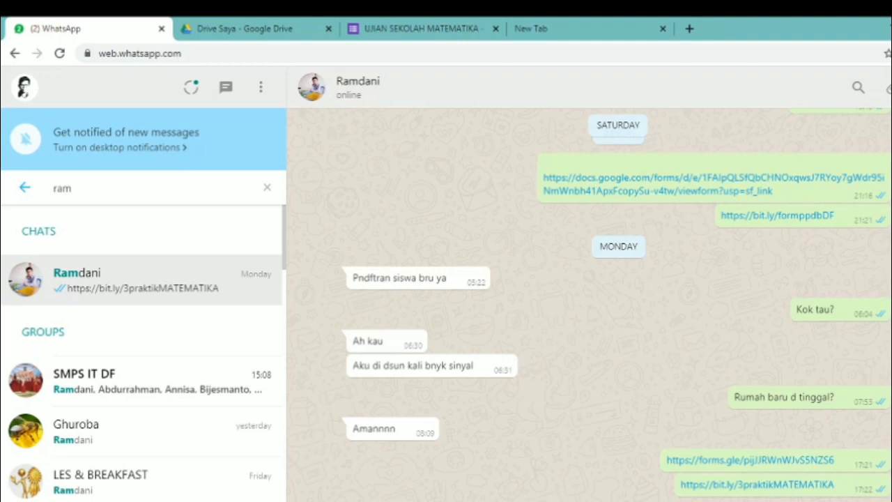
pyautogui.press('Return')
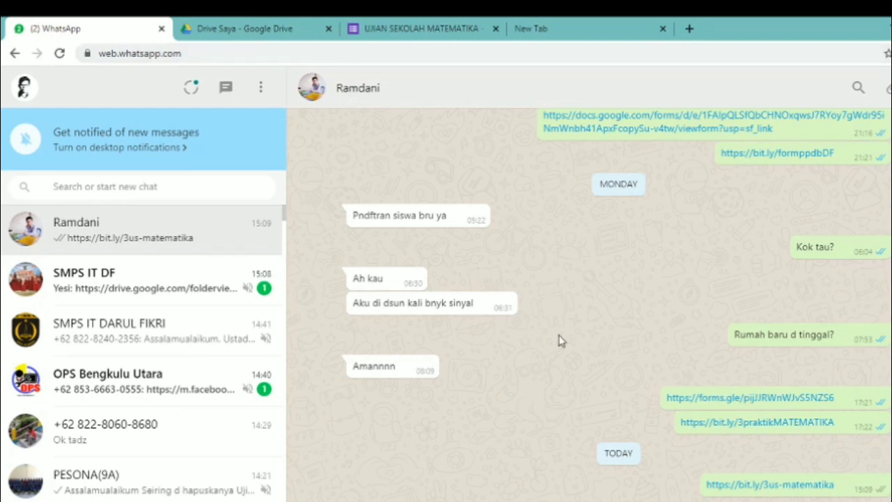
pyautogui.click(723, 490)
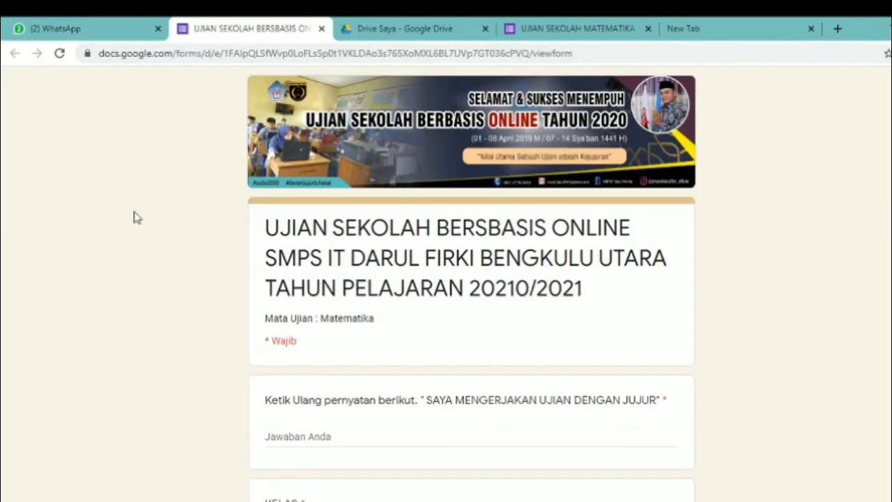
# - Enter the honesty statement 'SAYA MENGERJAKAN UJIAN DENGAN…', choose class IX. A, and fill the token
pyautogui.scroll(-3, 136, 217)
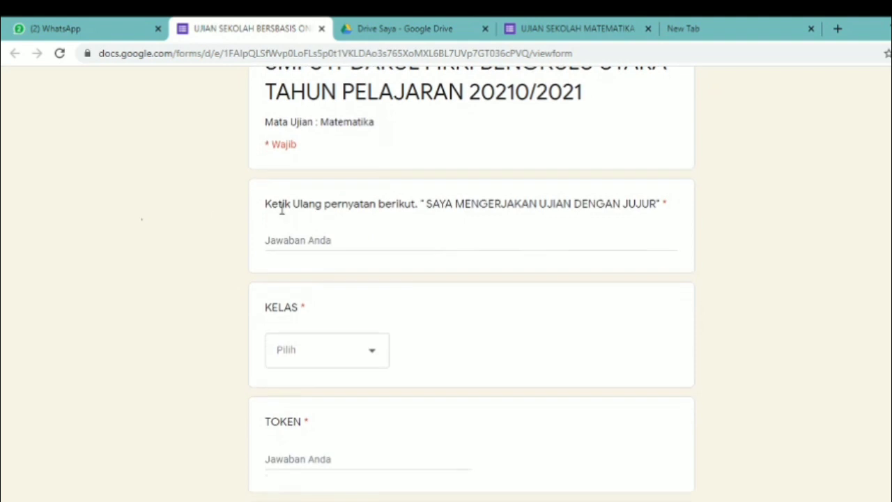
pyautogui.click(292, 239)
pyautogui.write('RA')
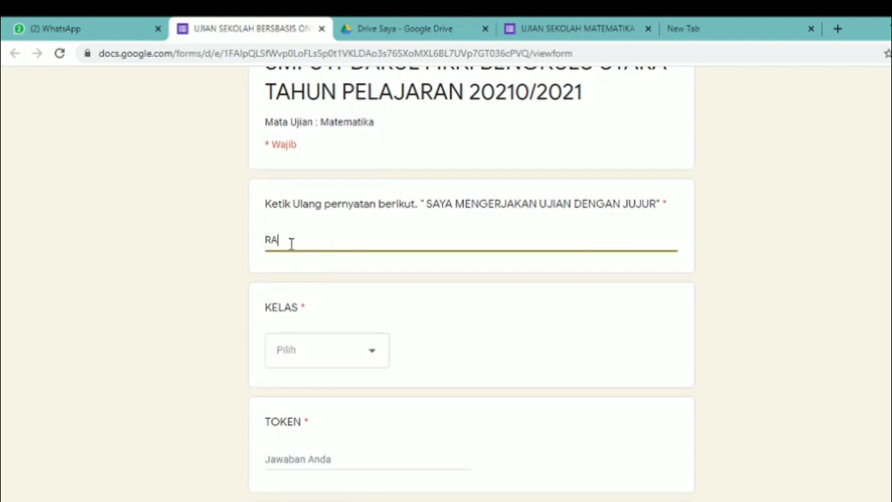
pyautogui.write('MDANI')
pyautogui.click(336, 348)
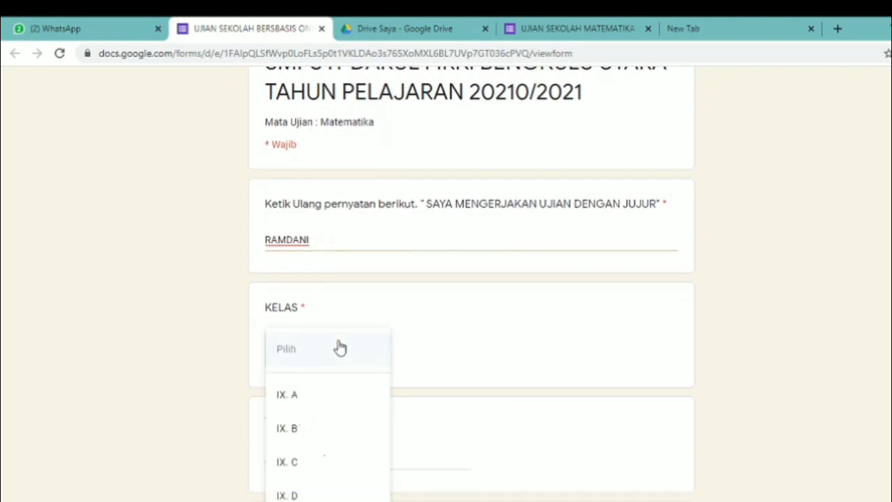
pyautogui.click(313, 399)
pyautogui.click(286, 460)
pyautogui.write('DRXYZ')
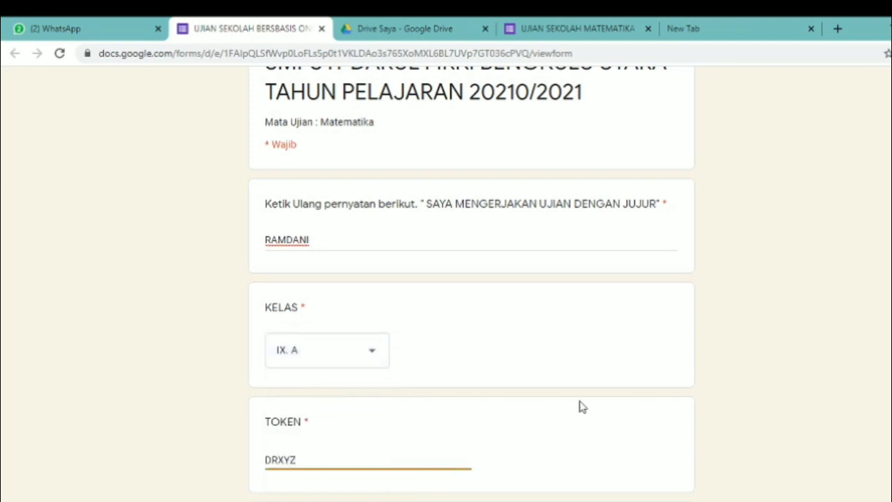
pyautogui.scroll(-3, 471, 279)
pyautogui.scroll(2, 471, 279)
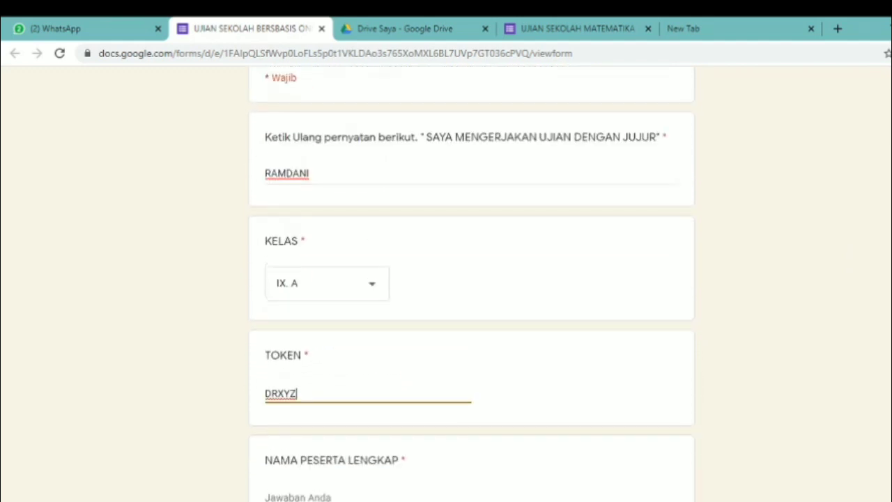
pyautogui.moveTo(324, 175); pyautogui.dragTo(255, 174)
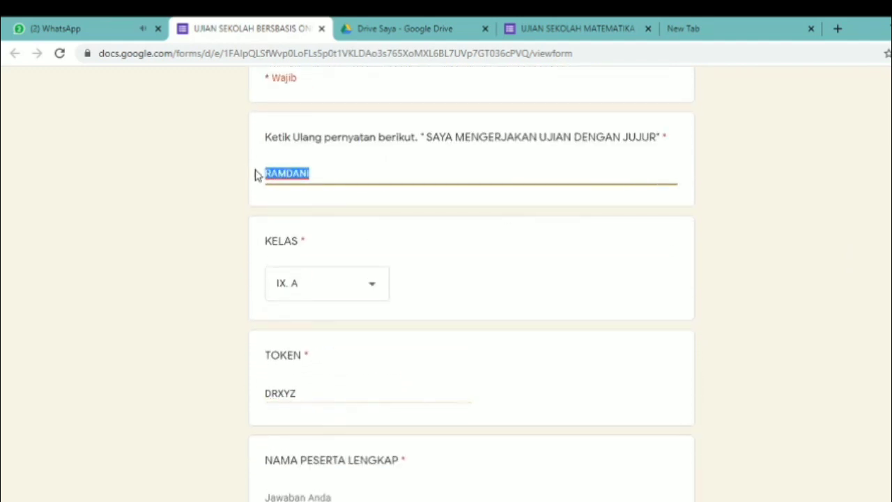
pyautogui.write('S')
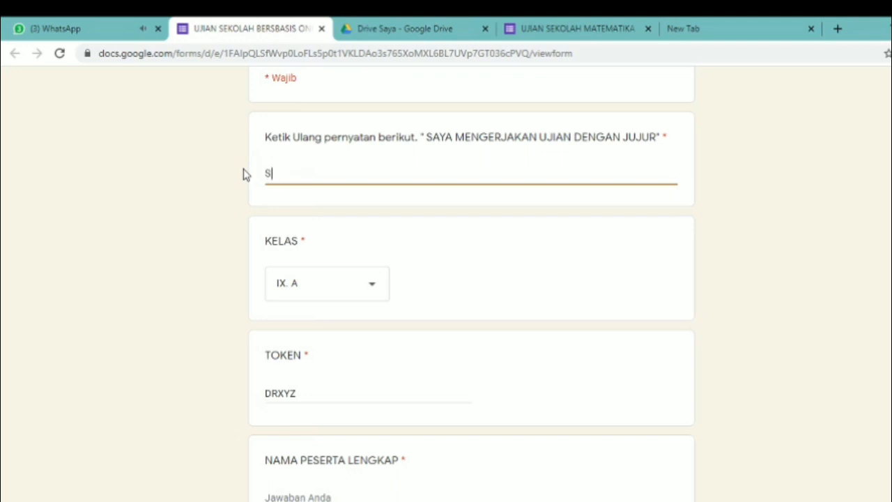
pyautogui.write('AYA MENGERJAKAN UJIAN DENGAN JUJUR')
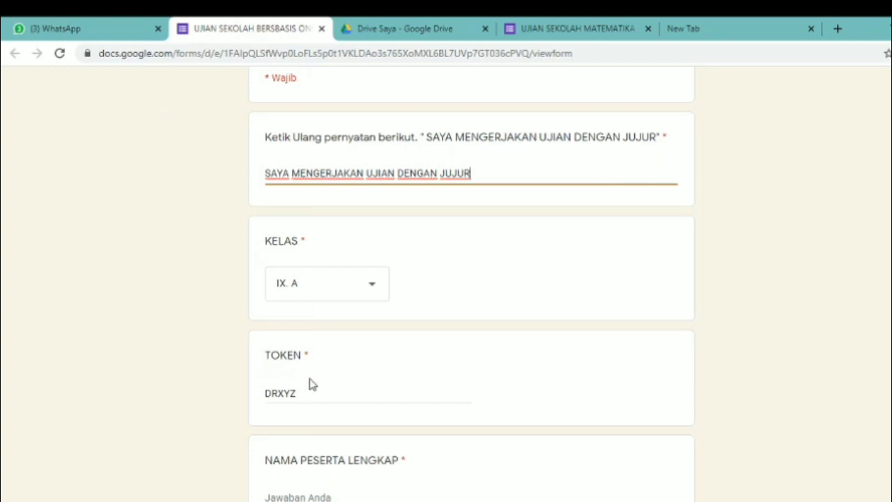
# - Fill in the participant's full name and exam number, then continue to the questions
pyautogui.click(321, 493)
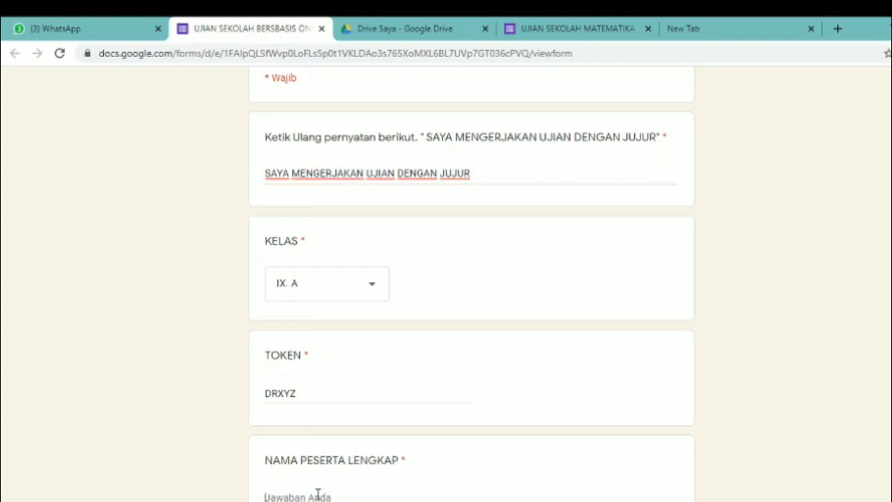
pyautogui.write('RAMDANI')
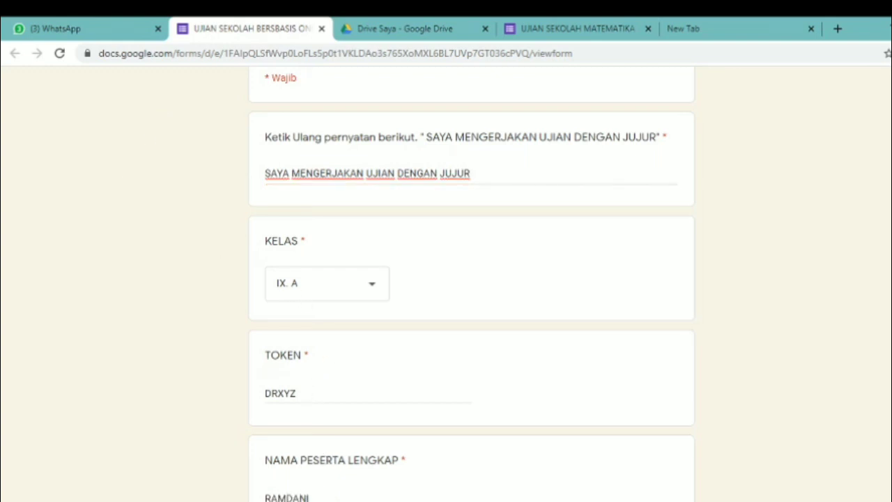
pyautogui.scroll(-3, 409, 427)
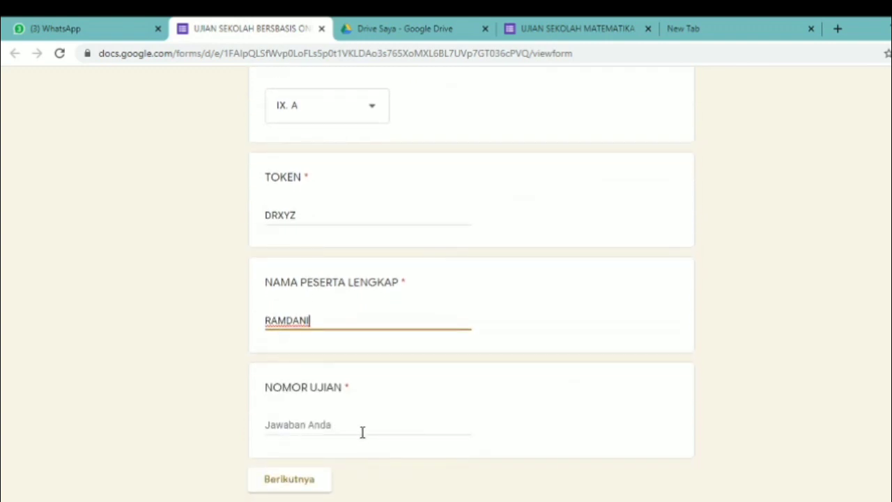
pyautogui.click(363, 432)
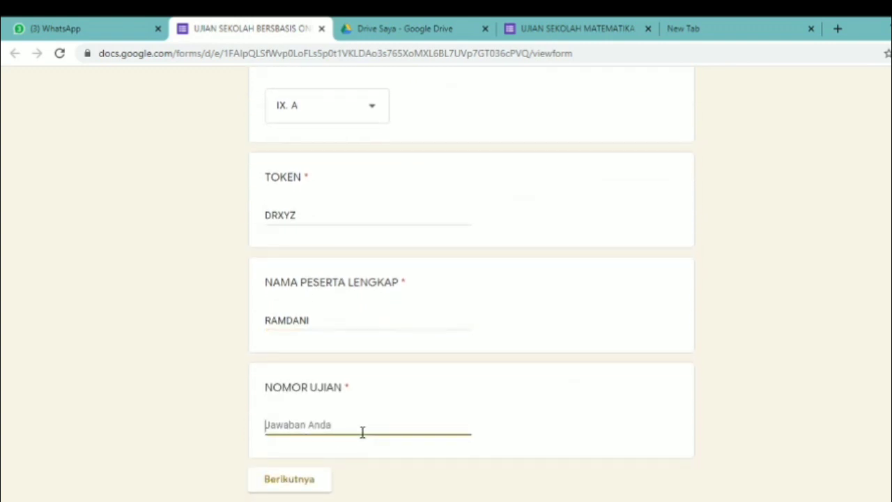
pyautogui.write('005')
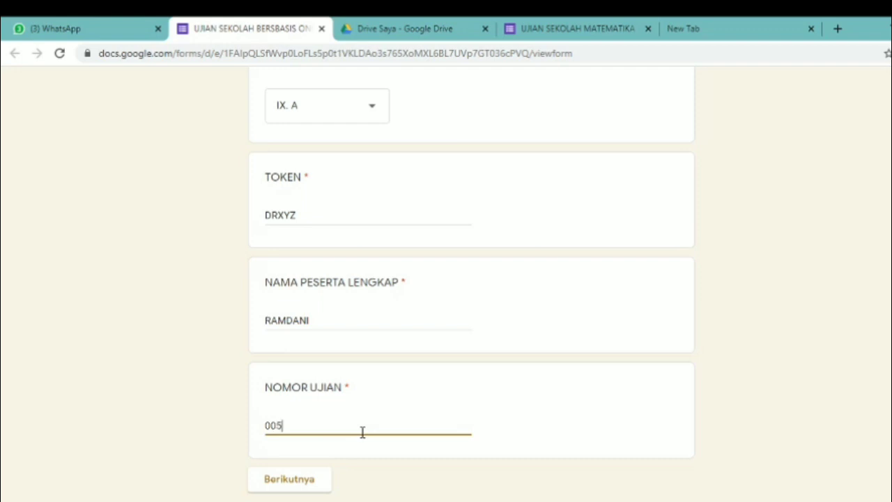
pyautogui.click(310, 483)
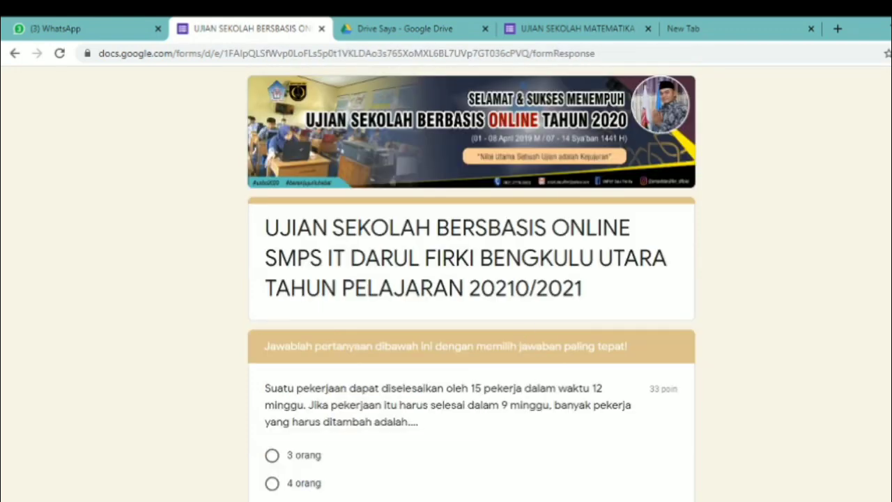
pyautogui.scroll(-4, 598, 239)
pyautogui.scroll(2, 597, 239)
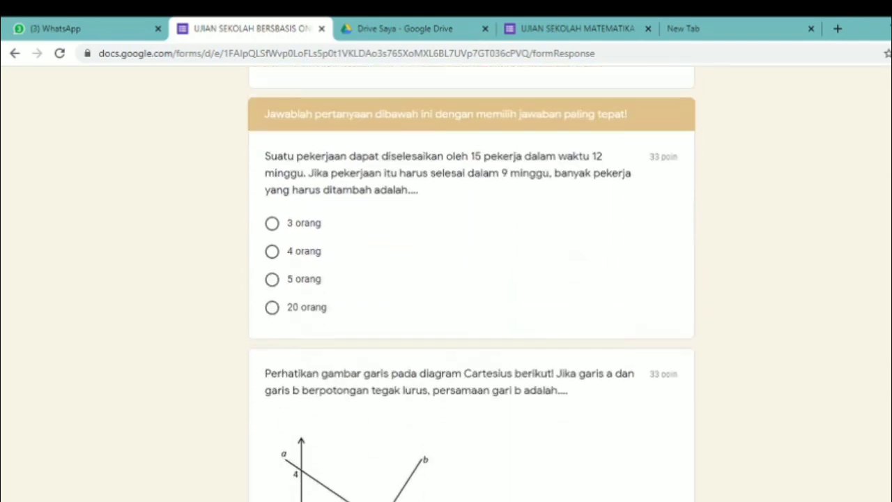
pyautogui.click(272, 283)
pyautogui.scroll(-5, 276, 285)
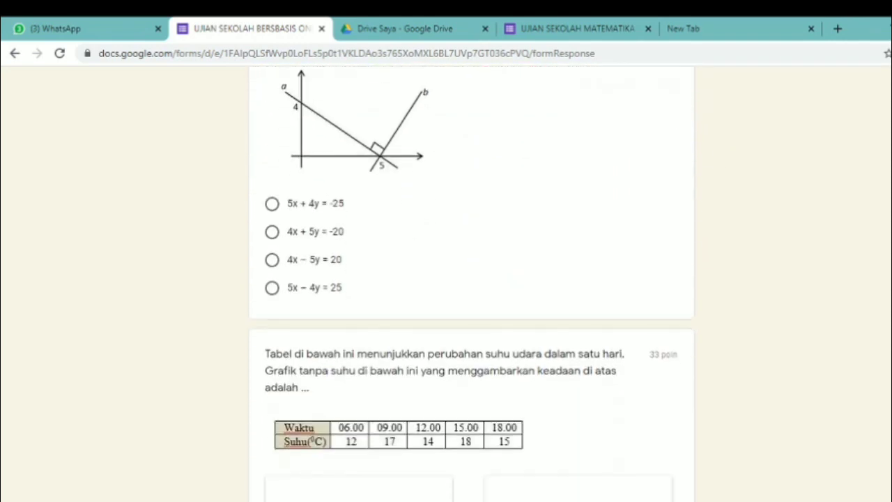
pyautogui.click(272, 232)
pyautogui.scroll(-5, 694, 369)
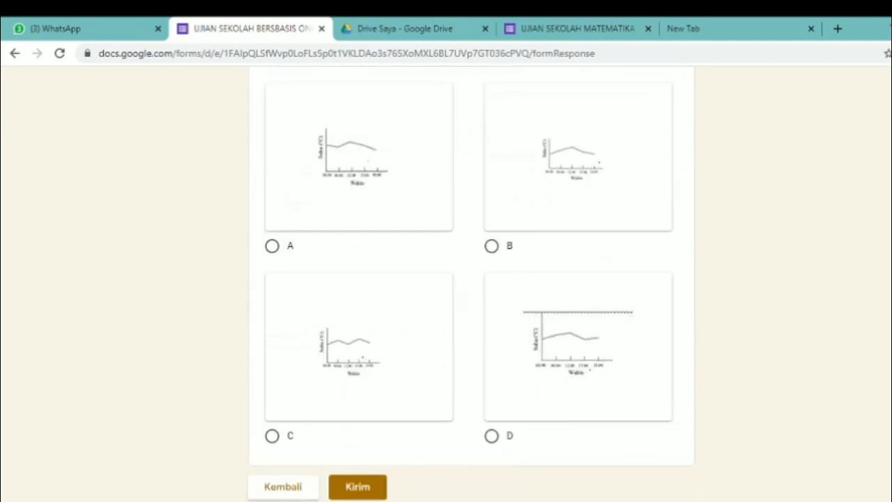
pyautogui.click(491, 245)
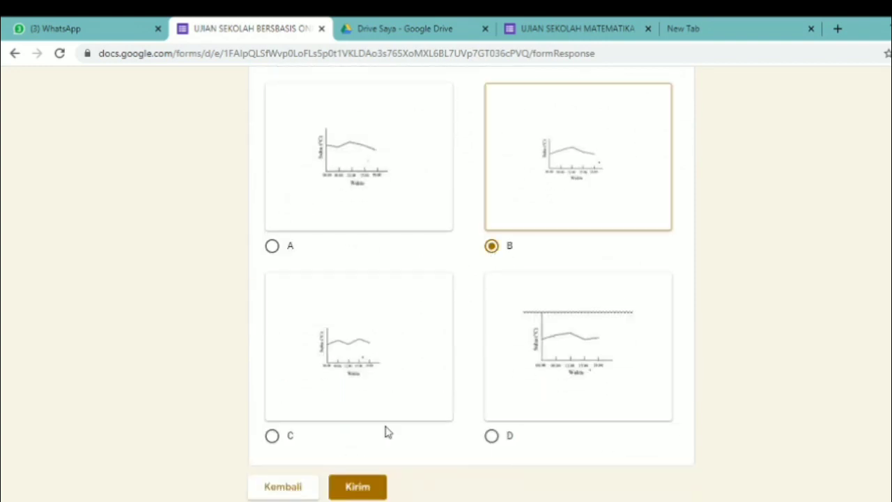
pyautogui.click(370, 489)
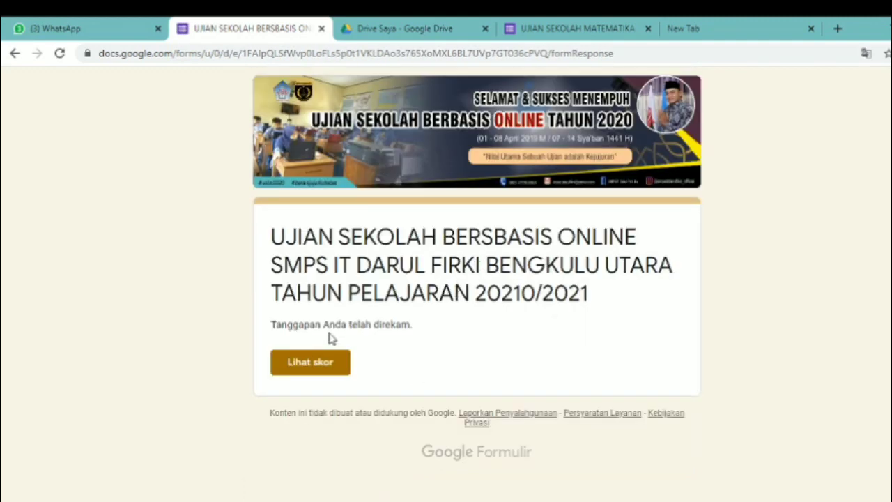
pyautogui.click(340, 364)
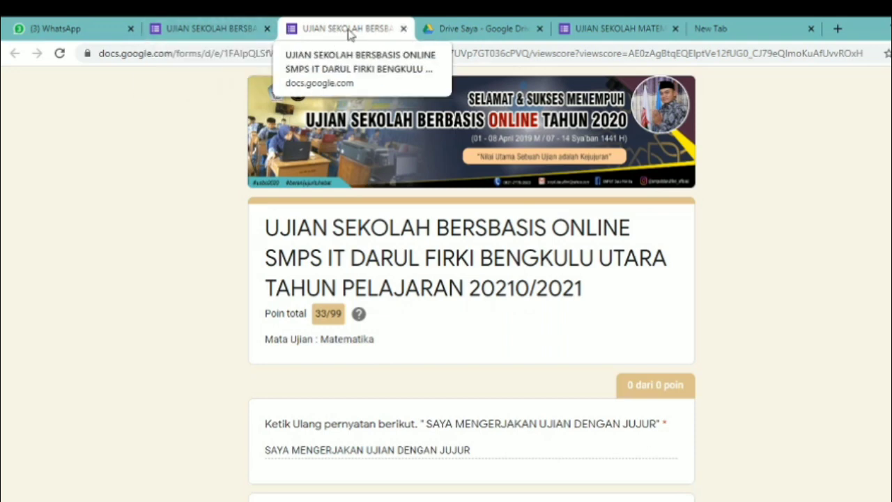
# - Close the score and form tabs and show the editor's Responses view
pyautogui.click(402, 29)
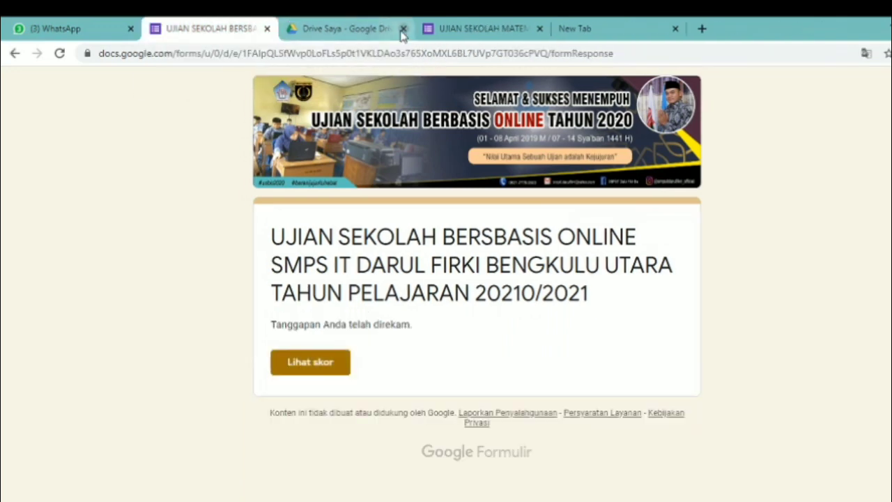
pyautogui.click(267, 28)
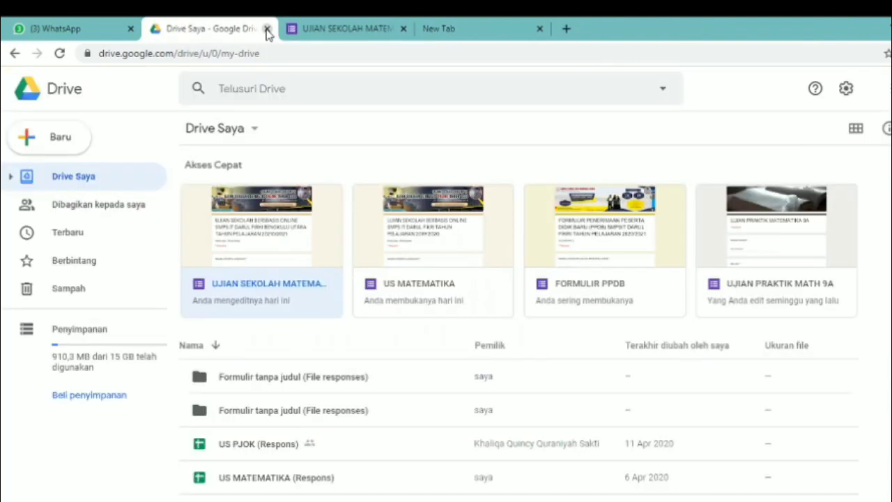
pyautogui.click(335, 28)
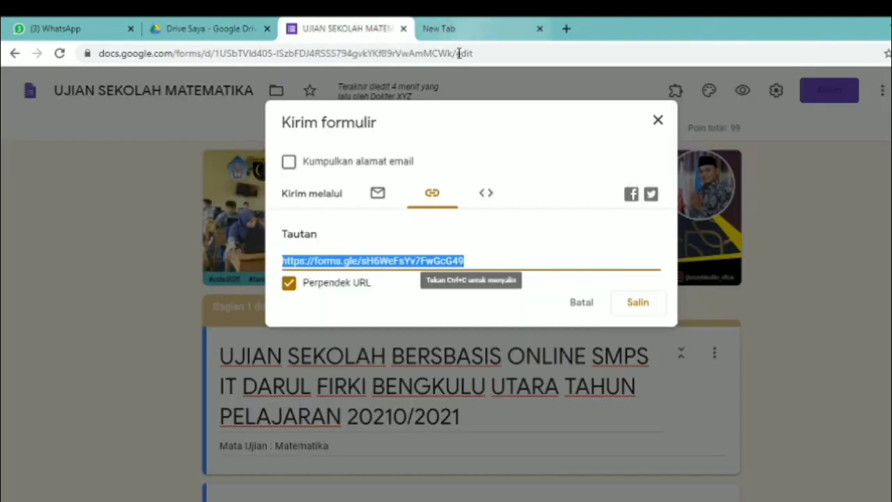
pyautogui.click(660, 122)
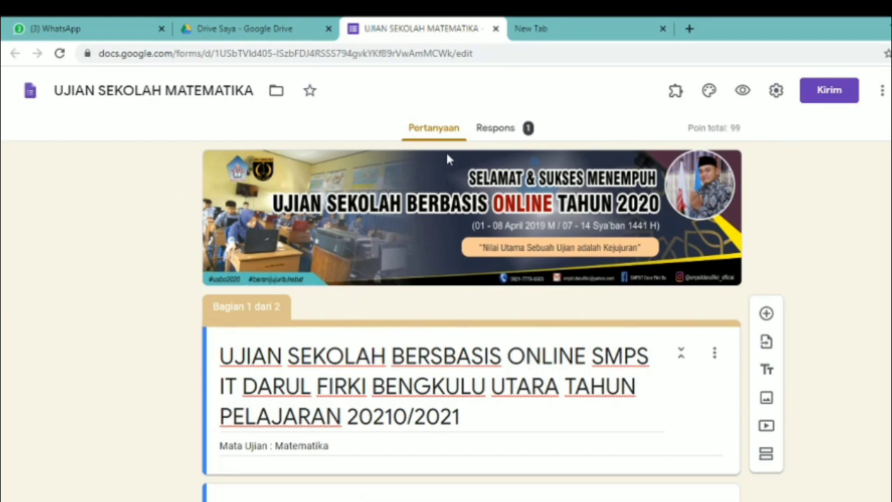
pyautogui.click(506, 135)
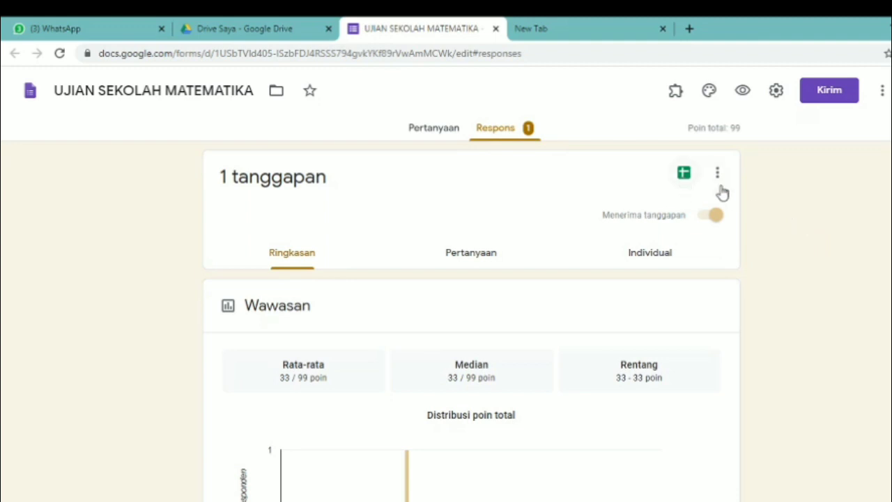
# - Review the 33/99 response summary and open the responses in Google Sheets
pyautogui.scroll(-8, 471, 321)
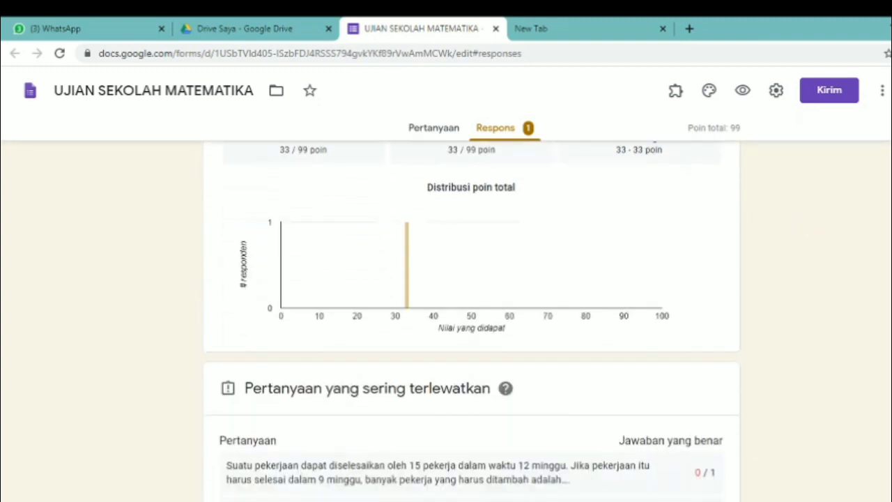
pyautogui.scroll(-3, 471, 321)
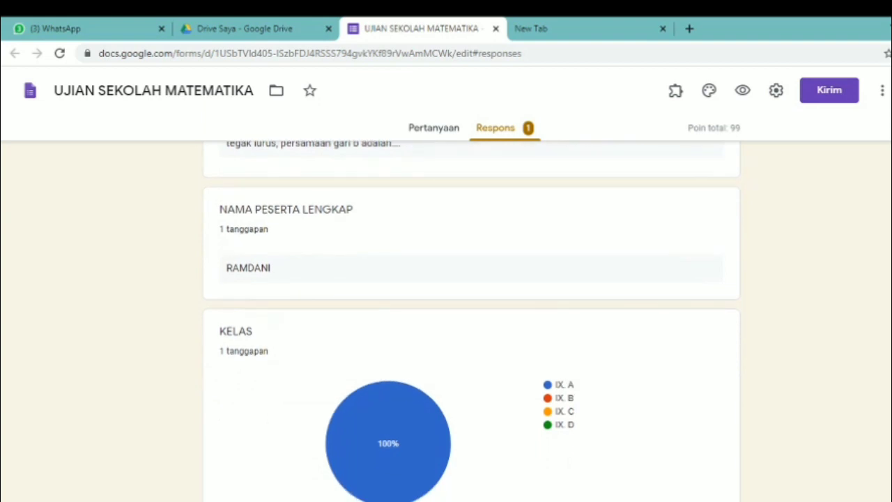
pyautogui.scroll(-4, 471, 321)
pyautogui.scroll(1, 471, 321)
pyautogui.scroll(-1, 471, 320)
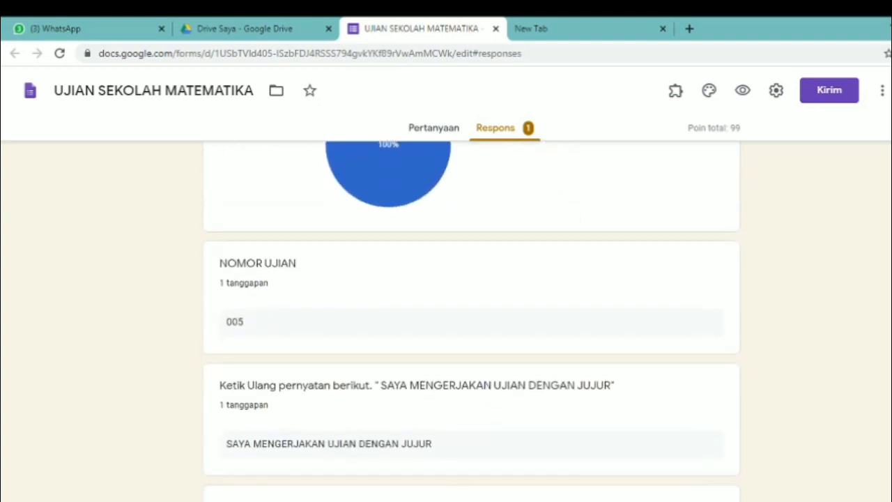
pyautogui.scroll(-4, 471, 320)
pyautogui.scroll(3, 471, 321)
pyautogui.scroll(8, 471, 320)
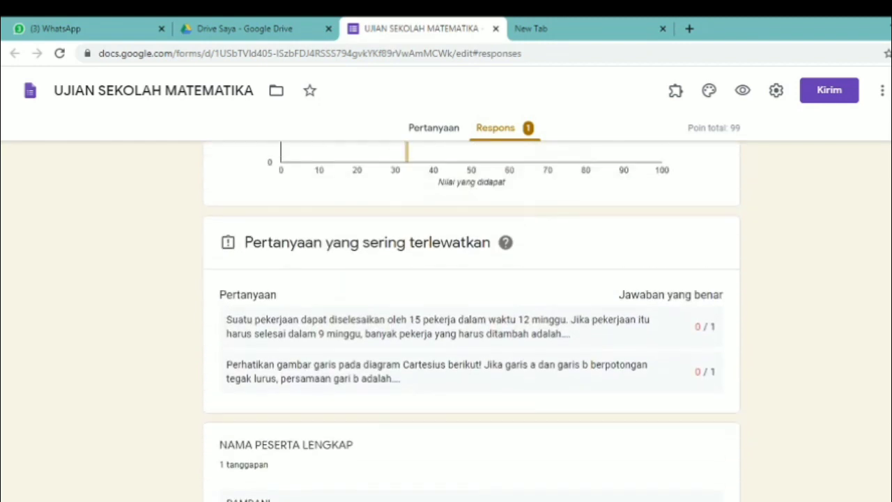
pyautogui.scroll(3, 471, 320)
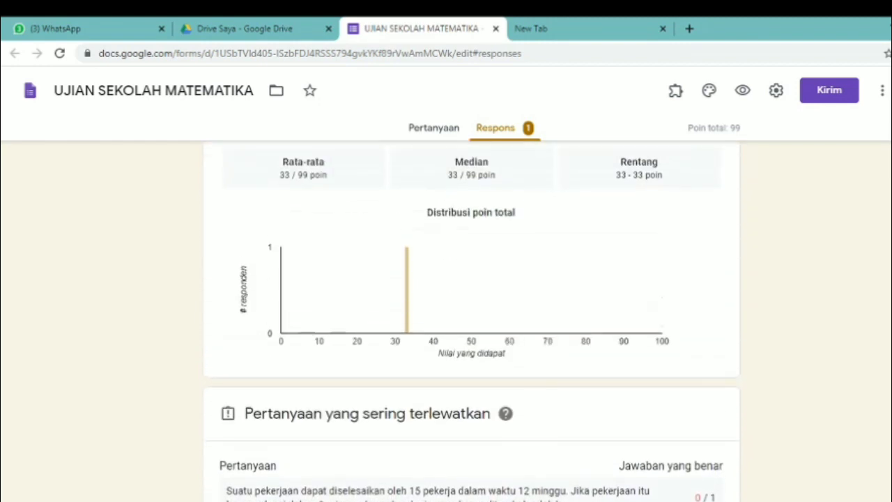
pyautogui.scroll(3, 471, 321)
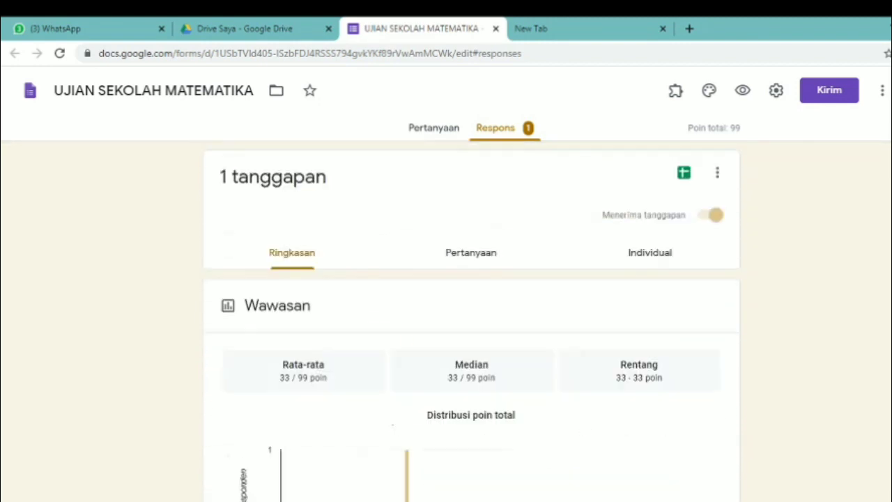
pyautogui.click(683, 174)
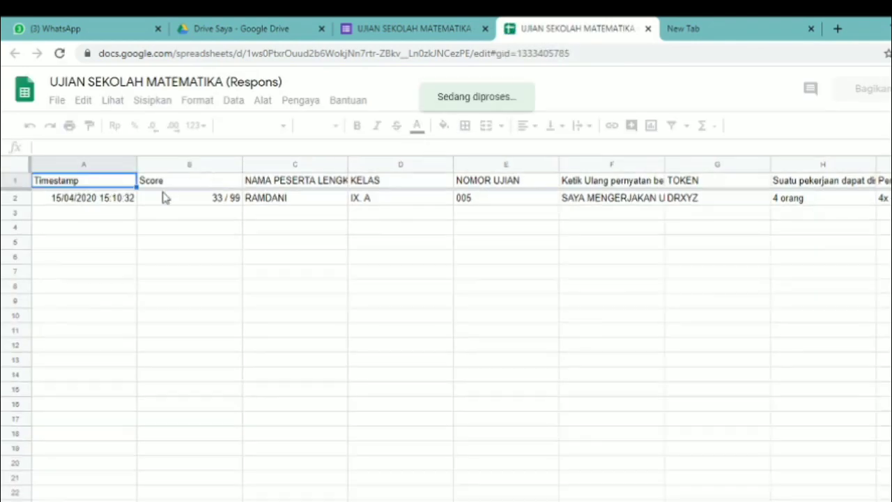
# - Download the responses sheet as a Microsoft Excel (.xlsx) file
pyautogui.click(60, 103)
pyautogui.moveTo(202, 268)
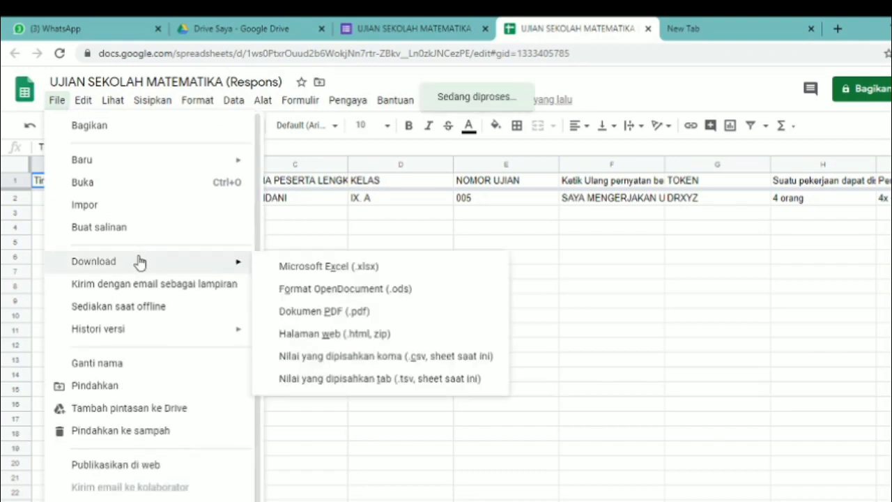
pyautogui.click(293, 276)
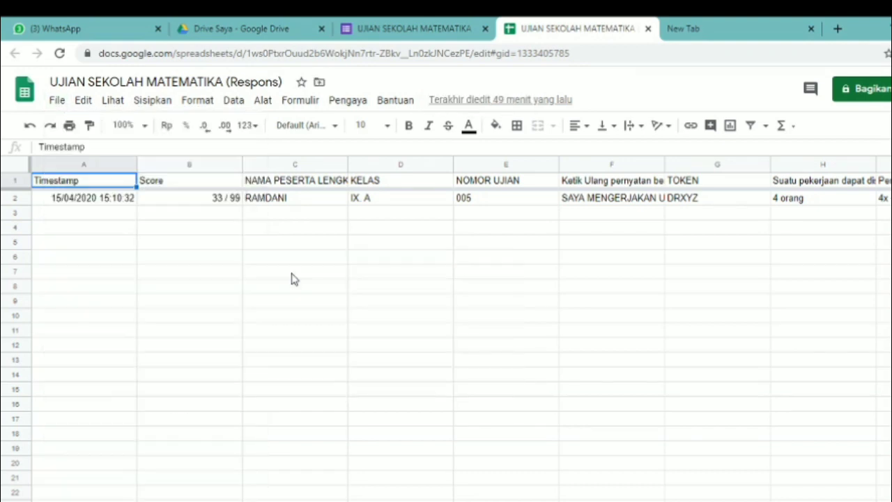
pyautogui.click(57, 102)
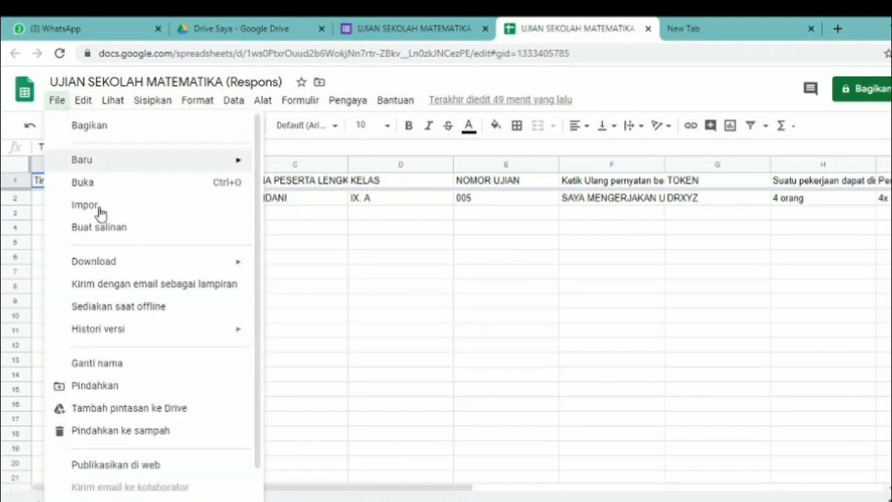
pyautogui.moveTo(123, 275)
pyautogui.click(368, 230)
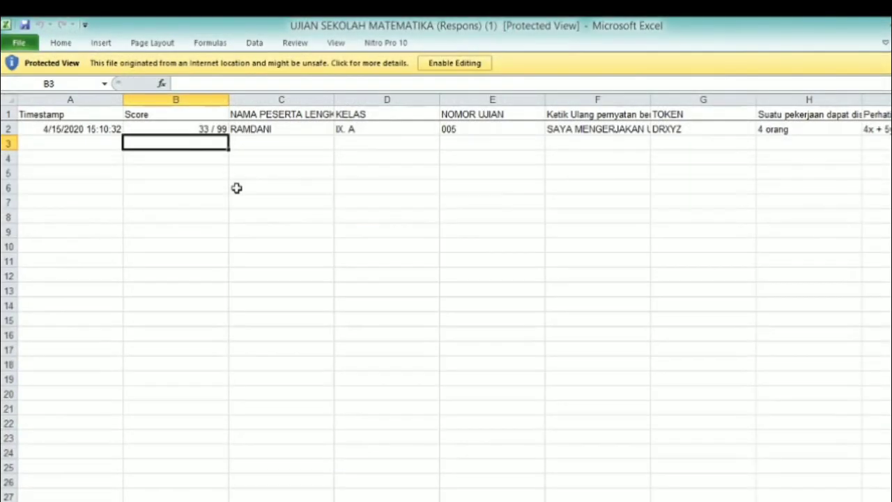
# - Enable editing on the downloaded workbook and check the timestamp, name and class cells
pyautogui.click(469, 64)
pyautogui.click(260, 225)
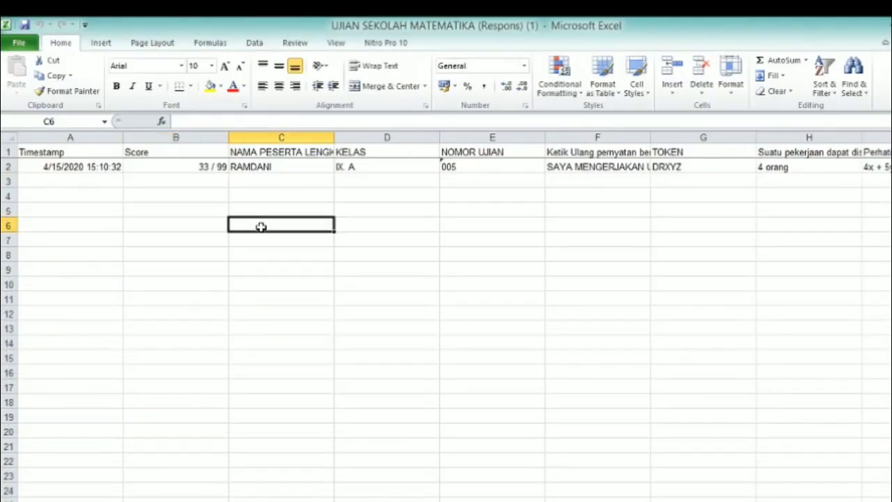
pyautogui.click(94, 170)
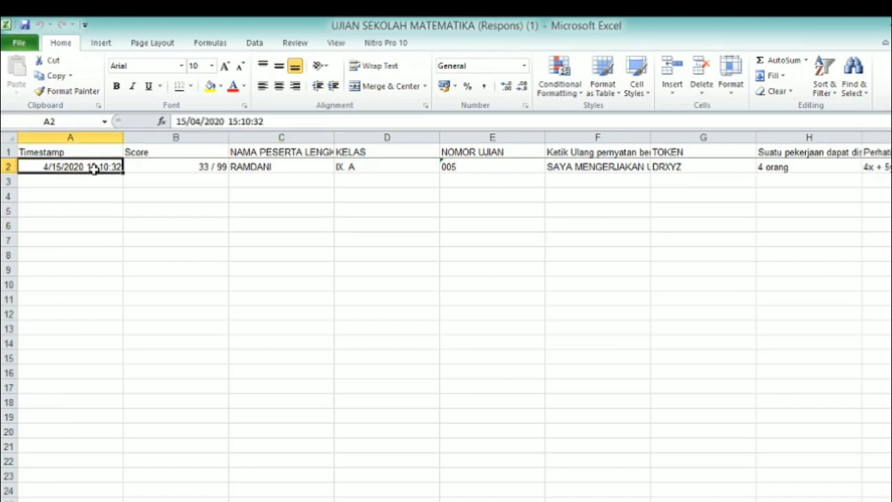
pyautogui.click(172, 178)
pyautogui.moveTo(259, 167); pyautogui.dragTo(351, 175)
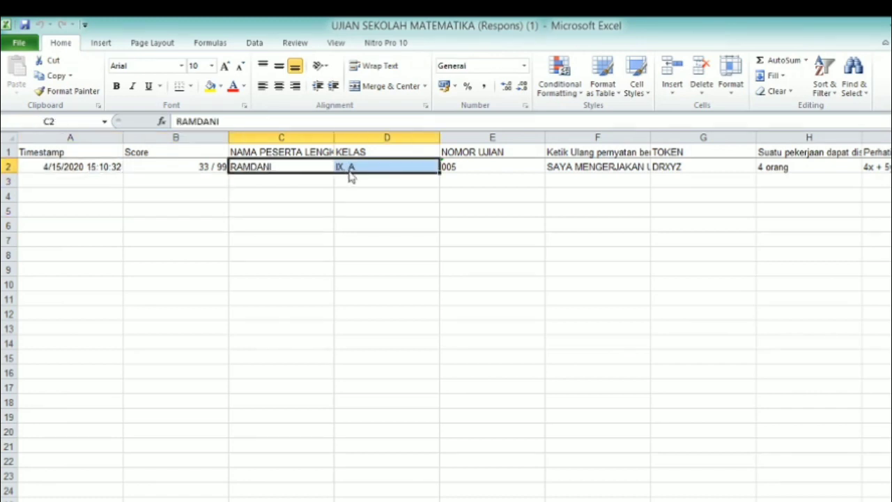
# - Delete columns E through P, keeping timestamp, score, name and class
pyautogui.click(494, 134)
pyautogui.hotkey('shift', 'Right')
pyautogui.hotkey('shift', 'Right')
pyautogui.hotkey('shift', 'Right')
pyautogui.hotkey('shift', 'Right')
pyautogui.hotkey('shift', 'Right')
pyautogui.hotkey('shift', 'Right')
pyautogui.hotkey('shift', 'Right')
pyautogui.hotkey('shift', 'Right')
pyautogui.hotkey('shift', 'Right')
pyautogui.hotkey('shift', 'Right')
pyautogui.hotkey('shift', 'Right')
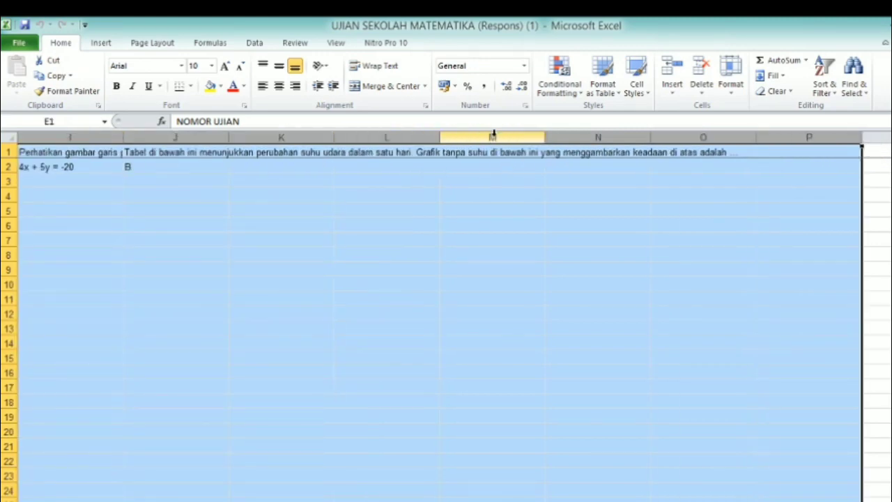
pyautogui.rightClick(467, 134)
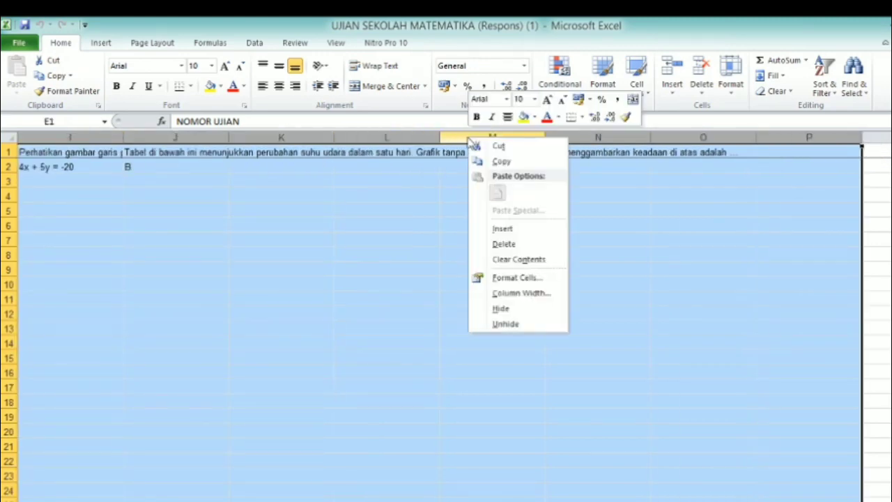
pyautogui.click(515, 246)
pyautogui.click(132, 194)
# - Bold and centre the A1:D1 header, narrow column B and widen column C
pyautogui.moveTo(82, 154); pyautogui.dragTo(352, 153)
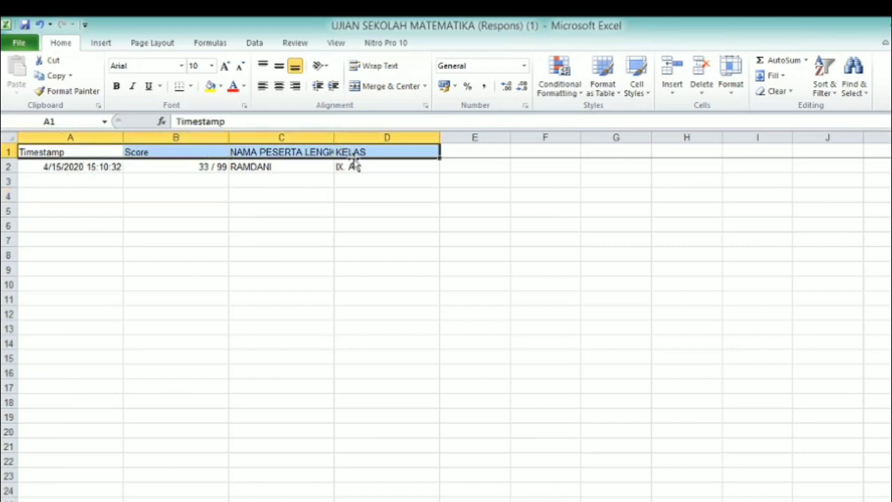
pyautogui.hotkey('ctrl', 'b')
pyautogui.click(278, 86)
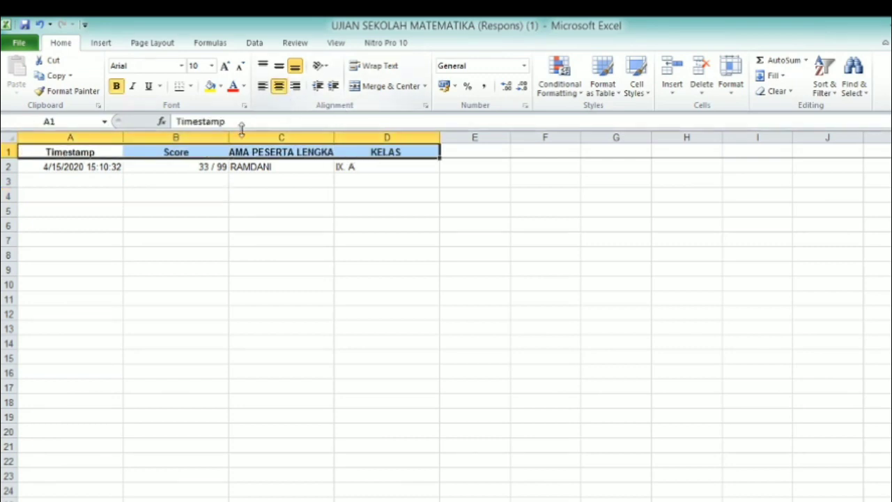
pyautogui.moveTo(242, 249); pyautogui.dragTo(174, 150)
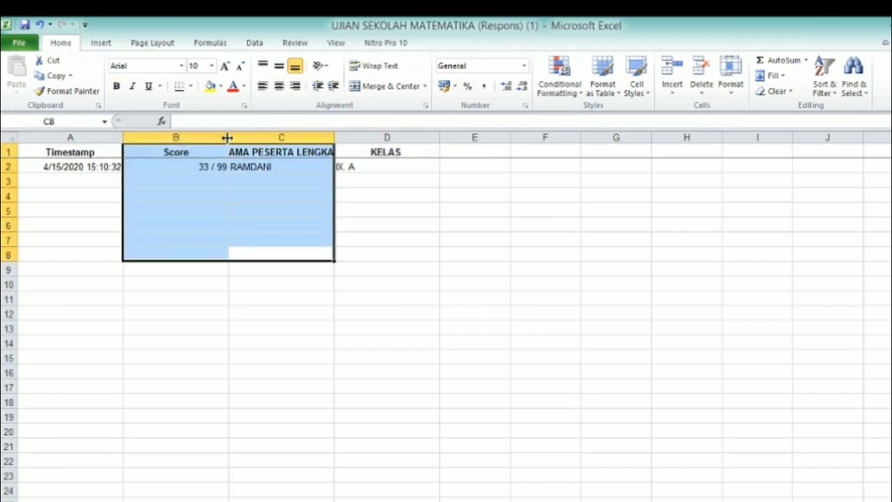
pyautogui.click(270, 258)
pyautogui.moveTo(228, 139); pyautogui.dragTo(177, 139)
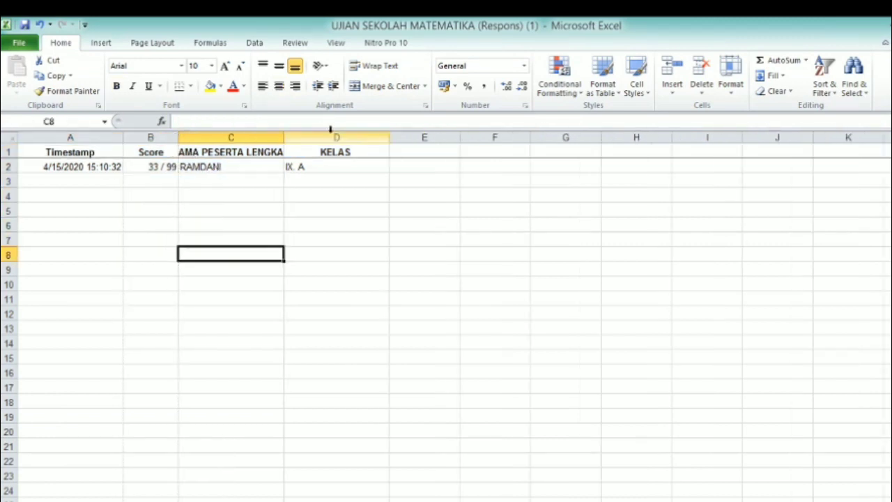
pyautogui.moveTo(284, 138); pyautogui.dragTo(333, 138)
# - Close the response workbook, bringing up the save-changes prompt
pyautogui.click(260, 196)
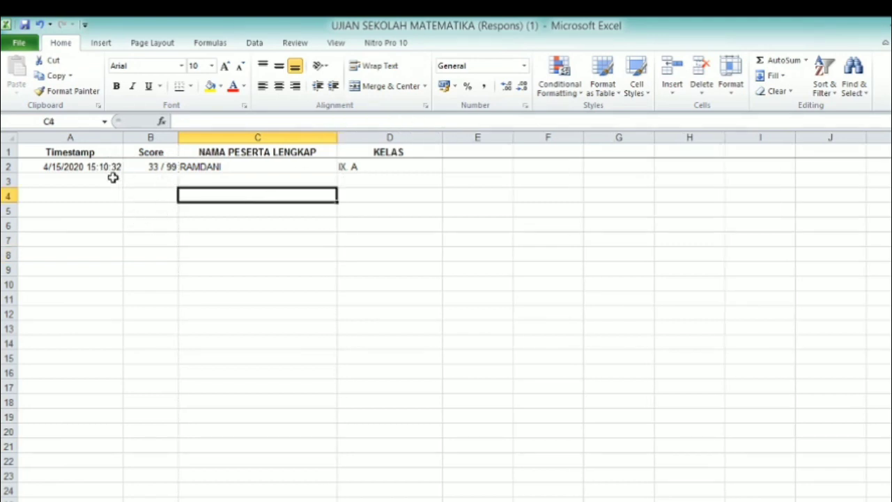
pyautogui.click(184, 269)
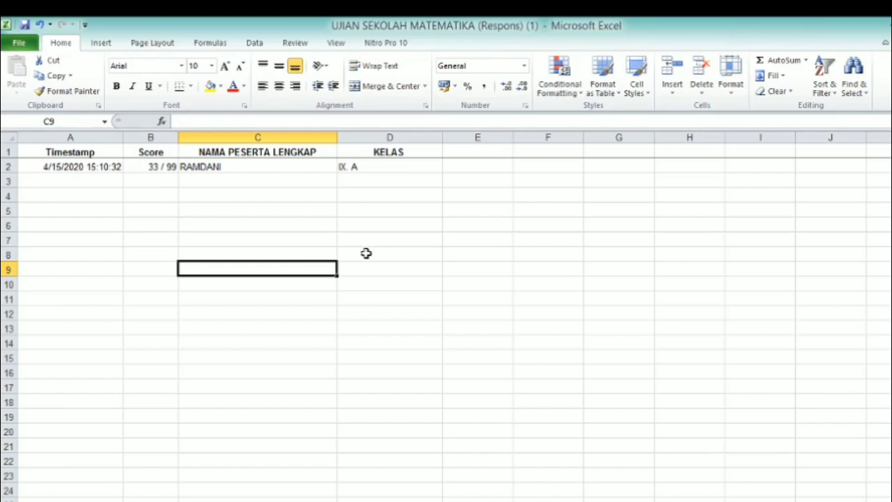
pyautogui.click(890, 22)
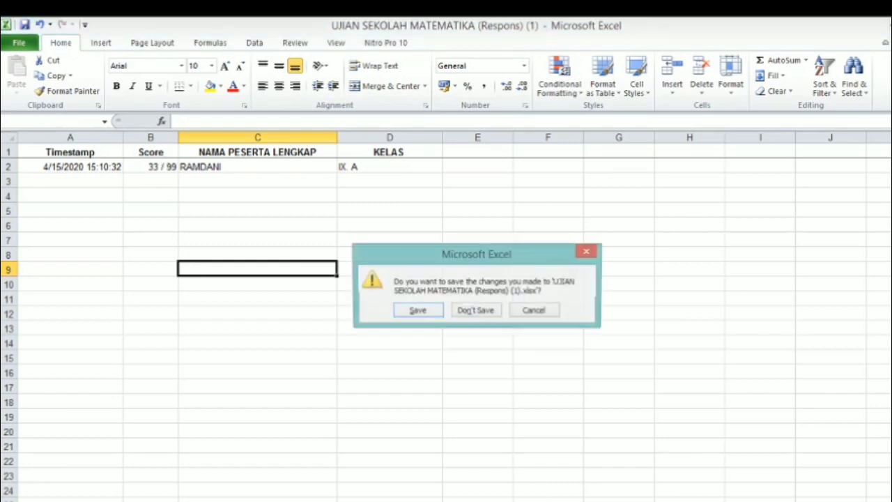
# - Save and close the response spreadsheet, then download responses as UJIAN SEKOLAH MATEMATIKA.csv.zip
pyautogui.click(412, 311)
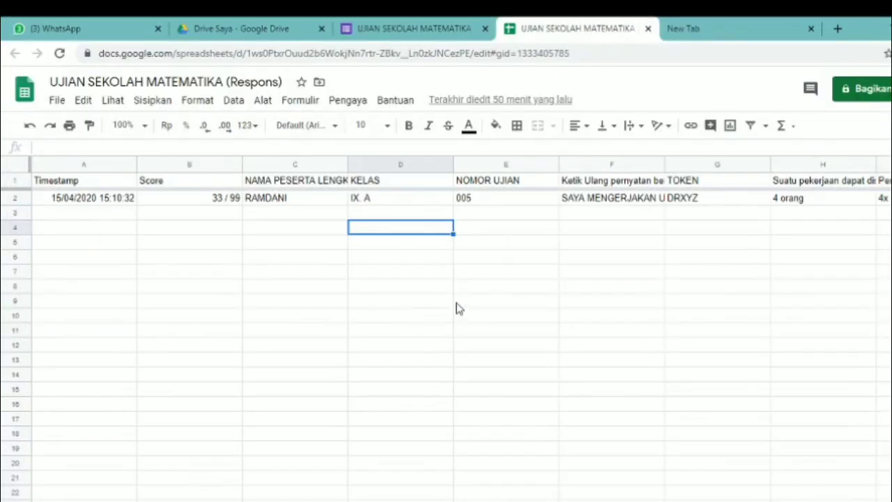
pyautogui.click(648, 29)
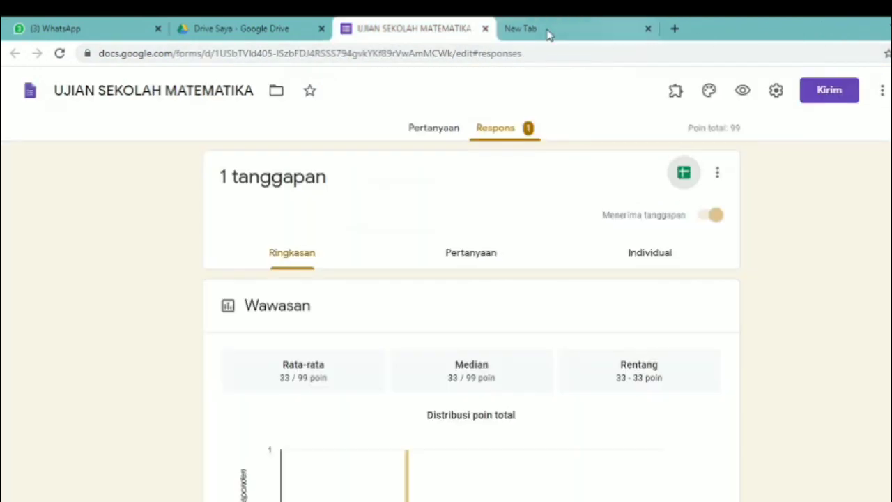
pyautogui.click(714, 176)
pyautogui.click(556, 288)
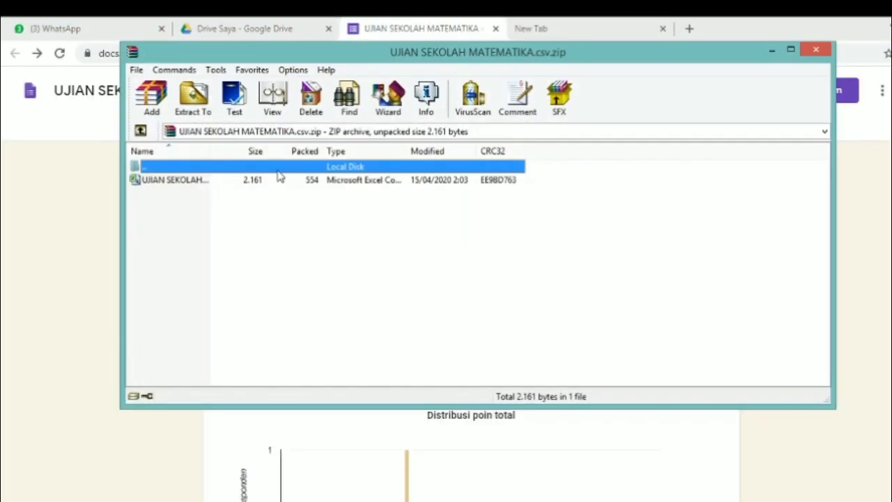
# - Open the UJIAN SEKOLAH MATEMATIKA CSV in Excel, select A1:A2, and start Text to Columns
pyautogui.doubleClick(179, 182)
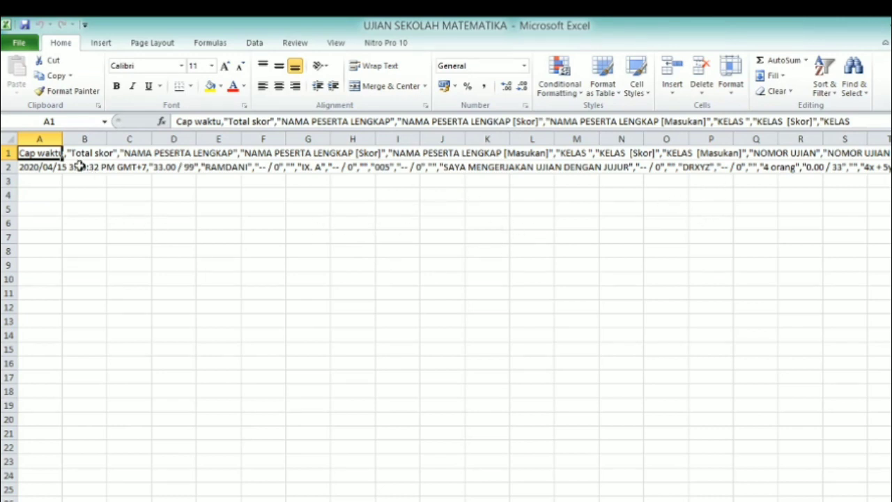
pyautogui.moveTo(42, 158); pyautogui.dragTo(41, 165)
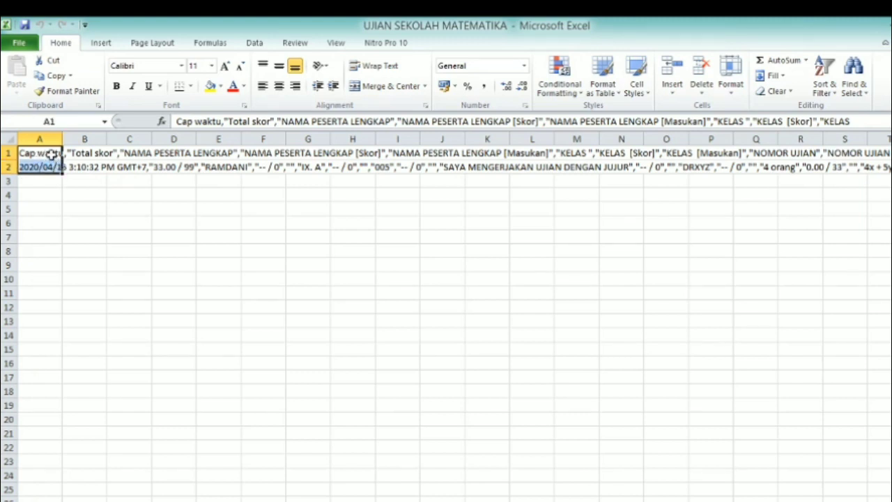
pyautogui.click(255, 43)
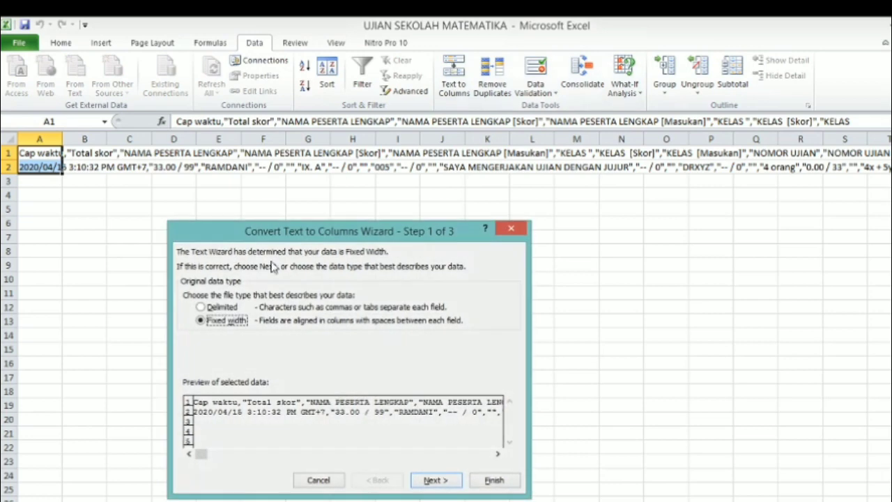
# - Split A1:A2 as comma-delimited text (Tab unchecked), then widen column A for the timestamp
pyautogui.click(217, 310)
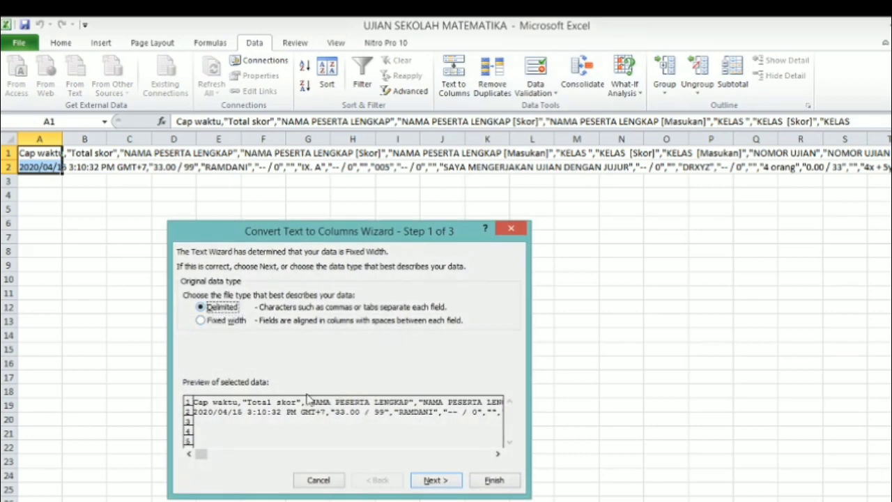
pyautogui.click(432, 481)
pyautogui.click(189, 292)
pyautogui.click(188, 319)
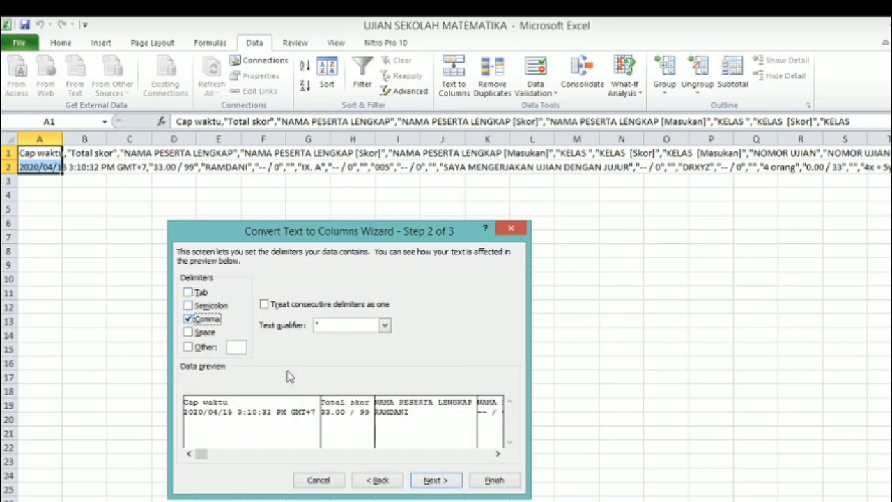
pyautogui.click(435, 480)
pyautogui.click(492, 481)
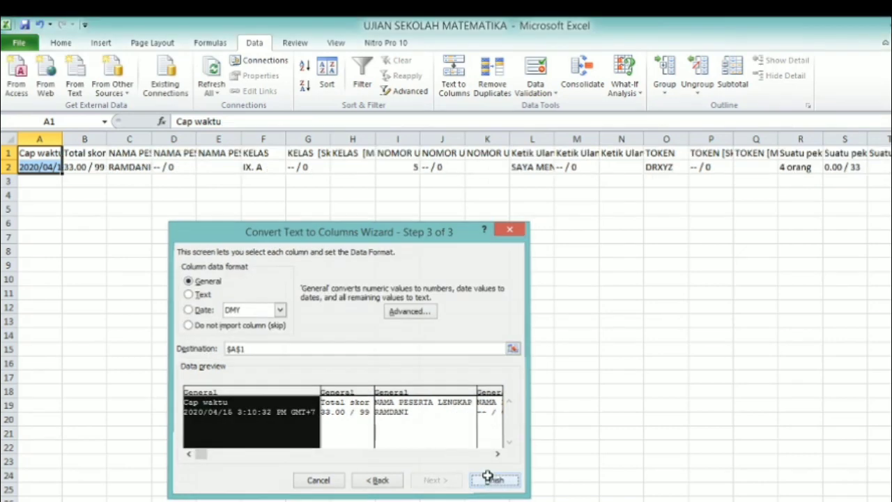
pyautogui.click(393, 363)
pyautogui.moveTo(62, 141); pyautogui.dragTo(530, 133)
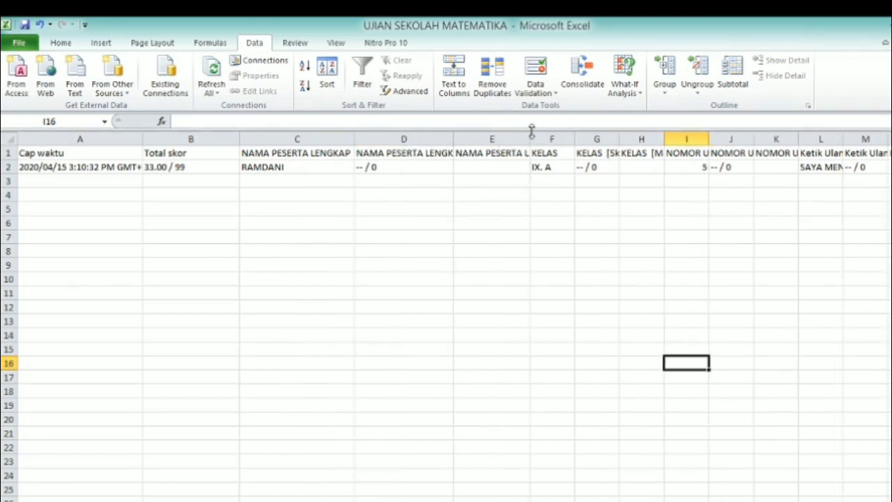
# - Delete the name-score column D and all columns from F onward
pyautogui.click(413, 136)
pyautogui.rightClick(412, 137)
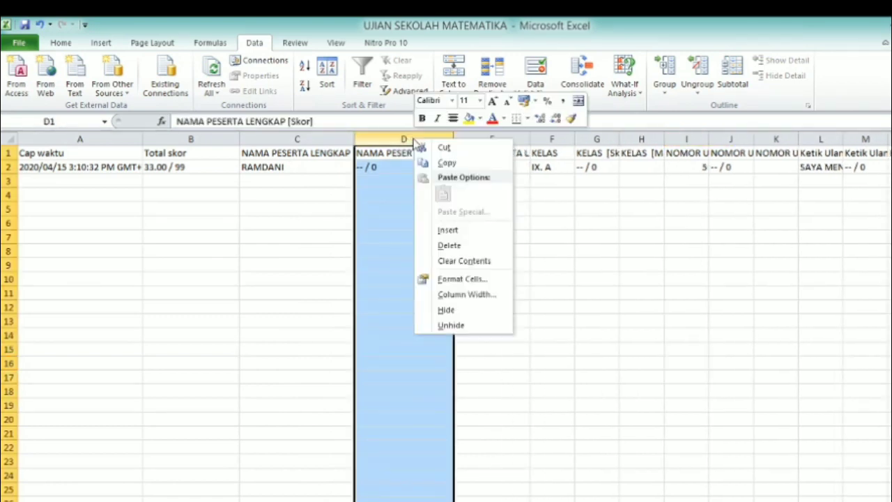
pyautogui.click(440, 244)
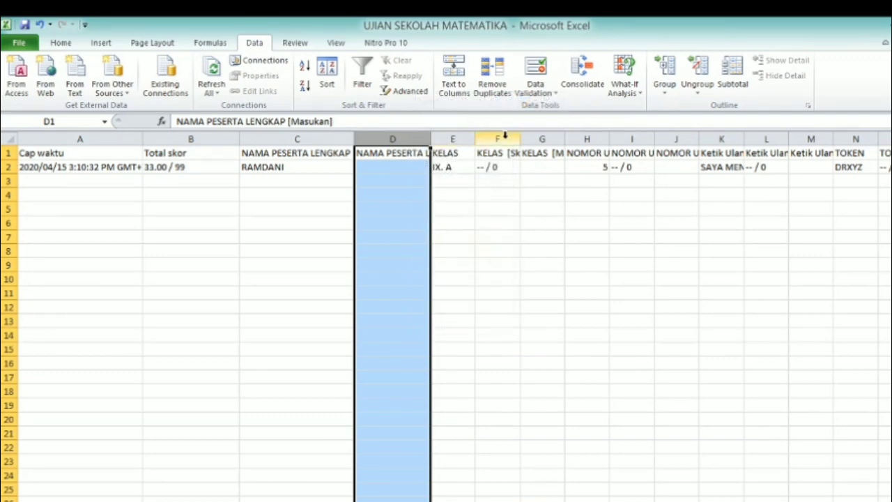
pyautogui.click(504, 136)
pyautogui.moveTo(503, 136); pyautogui.dragTo(503, 137)
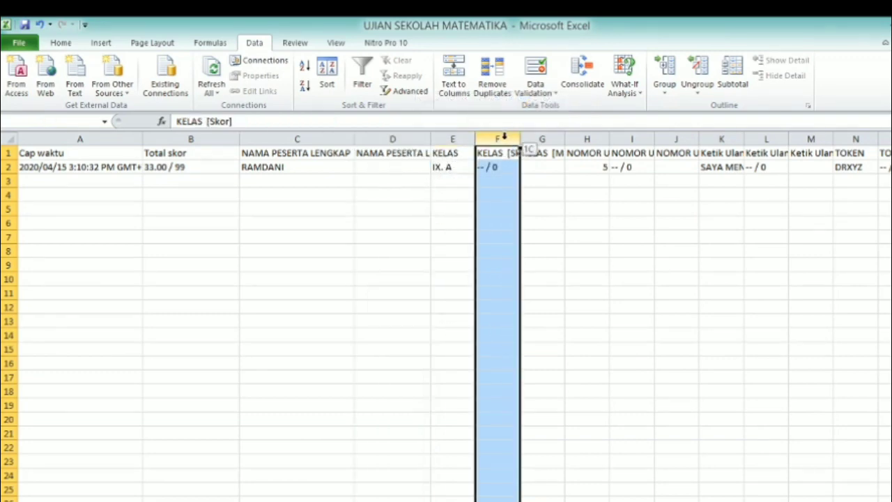
pyautogui.hotkey('shift', 'Right')
pyautogui.hotkey('shift', 'Right')
pyautogui.hotkey('shift', 'Right')
pyautogui.hotkey('shift', 'Right')
pyautogui.hotkey('shift', 'Right')
pyautogui.hotkey('shift', 'Right')
pyautogui.hotkey('shift', 'Right')
pyautogui.hotkey('shift', 'Right')
pyautogui.hotkey('shift', 'Right')
pyautogui.hotkey('shift', 'Right')
pyautogui.hotkey('shift', 'Right')
pyautogui.hotkey('shift', 'Right')
pyautogui.hotkey('shift', 'Right')
pyautogui.hotkey('shift', 'Right')
pyautogui.hotkey('shift', 'Right')
pyautogui.hotkey('shift', 'Right')
pyautogui.hotkey('shift', 'Right')
pyautogui.hotkey('shift', 'Right')
pyautogui.hotkey('shift', 'Right')
pyautogui.hotkey('shift', 'Right')
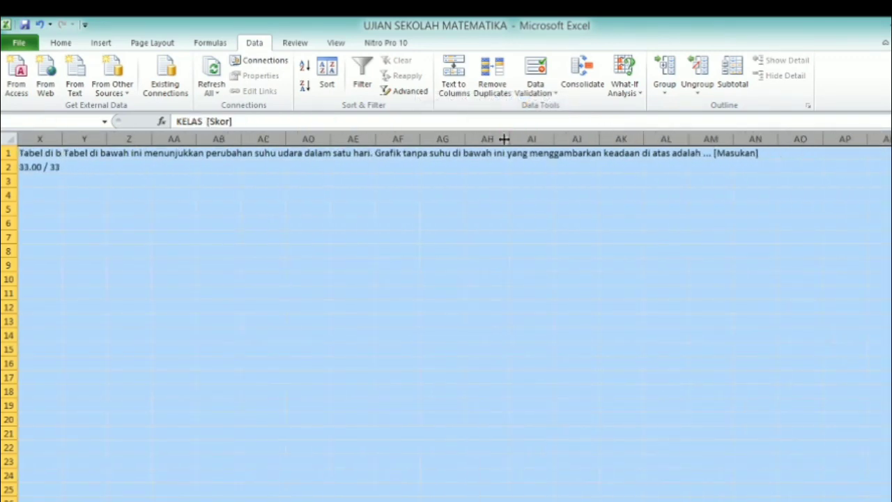
pyautogui.rightClick(488, 147)
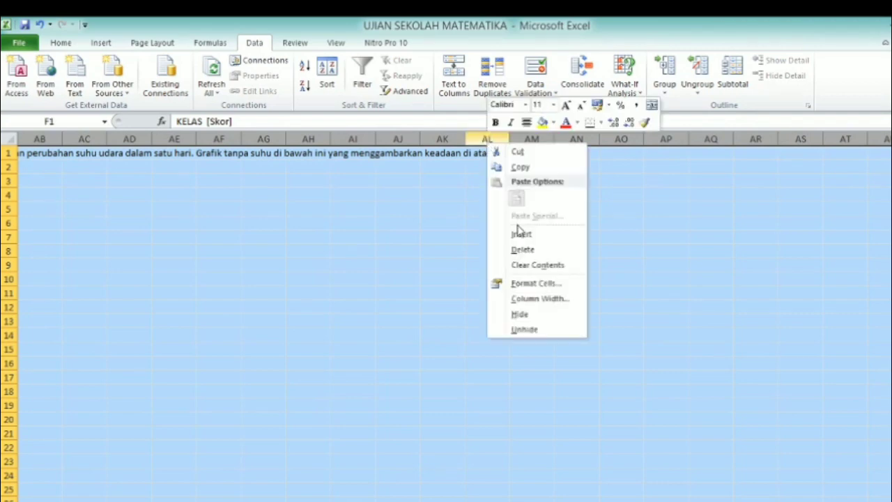
pyautogui.click(488, 248)
pyautogui.click(334, 250)
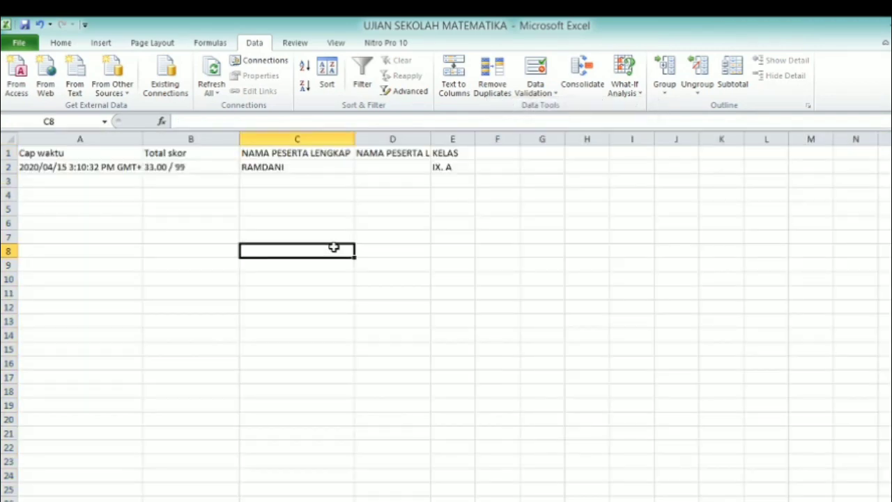
# - Centre and bold the header cells A1:E1, then close the workbook
pyautogui.moveTo(118, 149); pyautogui.dragTo(446, 148)
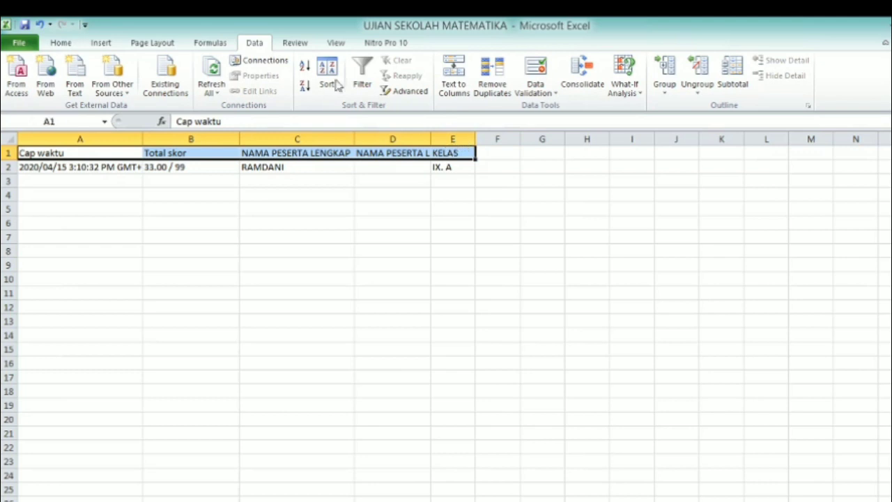
pyautogui.click(74, 44)
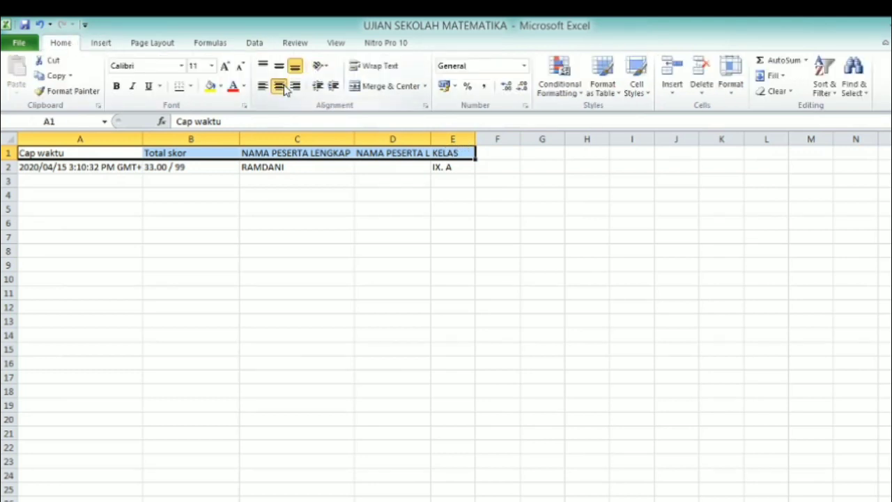
pyautogui.click(279, 85)
pyautogui.click(116, 86)
pyautogui.click(308, 209)
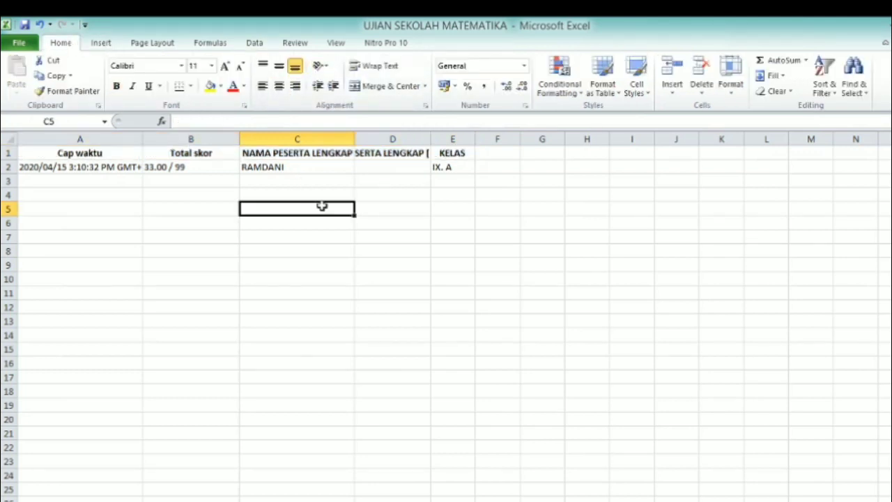
pyautogui.click(886, 23)
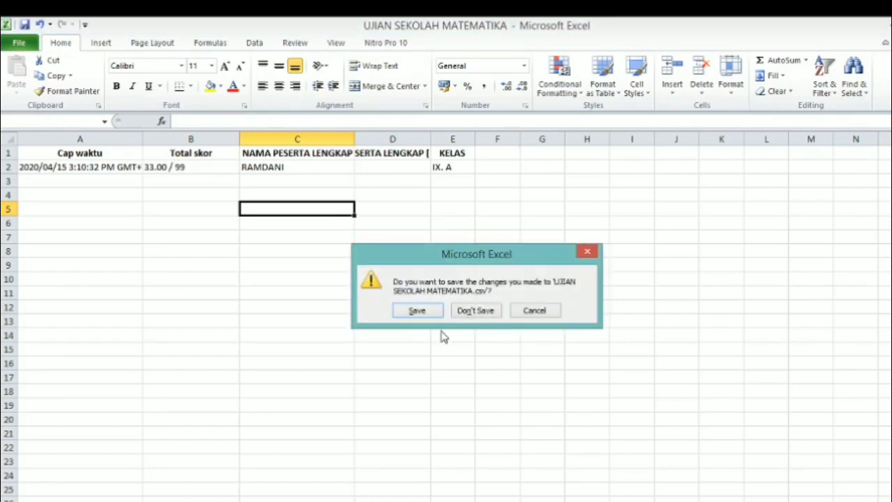
# - Save and replace UJIAN SEKOLAH MATEMATIKA.csv in CSV format, then return to Chrome's responses page
pyautogui.click(424, 313)
pyautogui.click(334, 330)
pyautogui.click(531, 303)
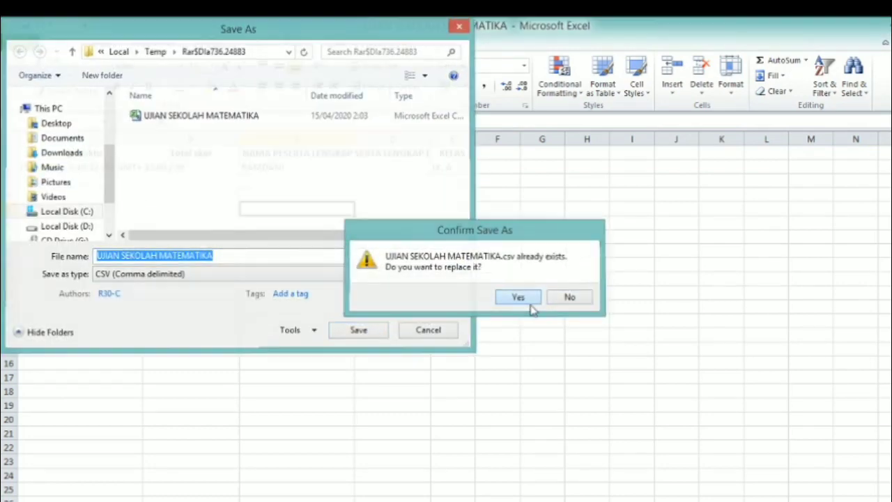
pyautogui.click(478, 341)
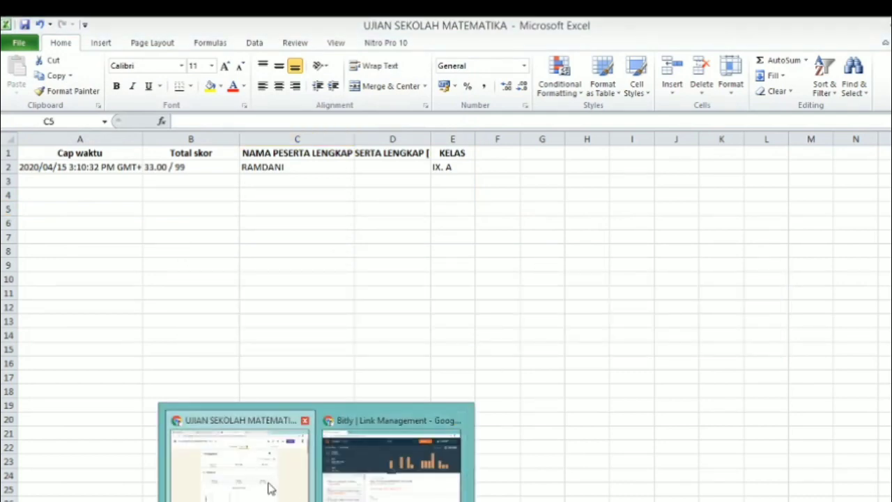
pyautogui.click(269, 484)
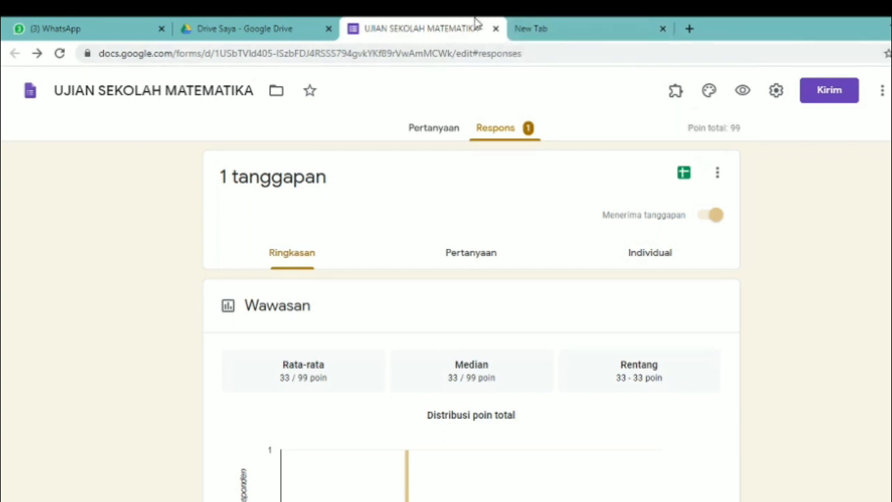
# - Close the Forms tab, Excel and WinRAR, and minimize Chrome and the Videos folder
pyautogui.click(496, 29)
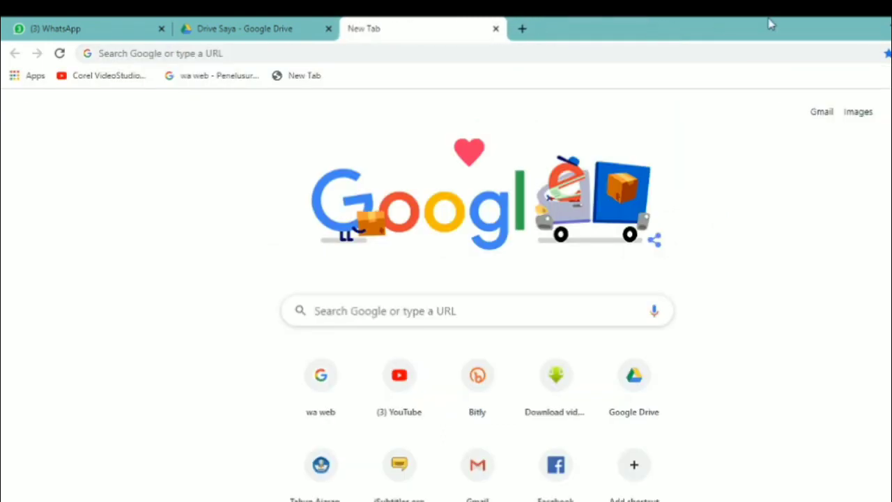
pyautogui.click(886, 30)
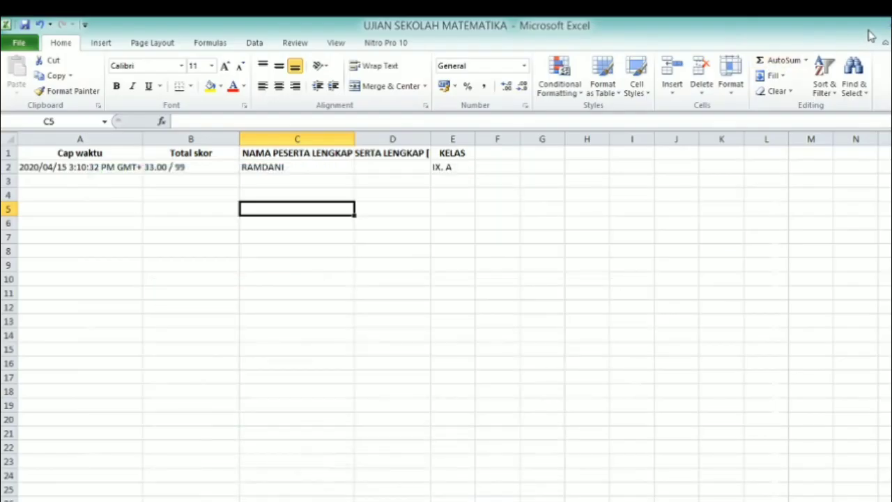
pyautogui.click(888, 26)
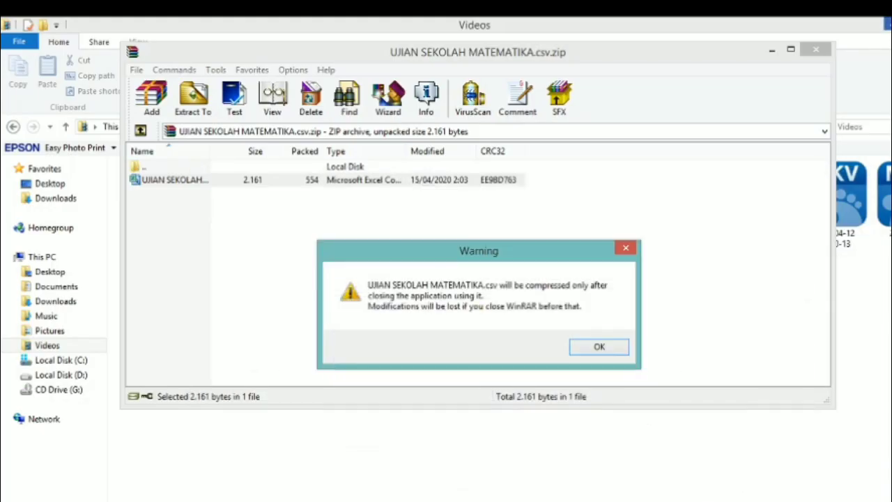
pyautogui.click(602, 348)
pyautogui.click(773, 53)
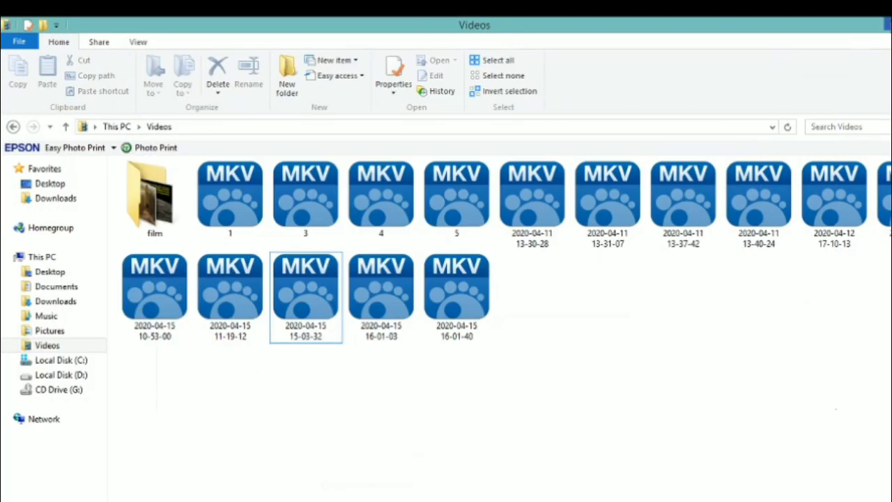
pyautogui.click(888, 27)
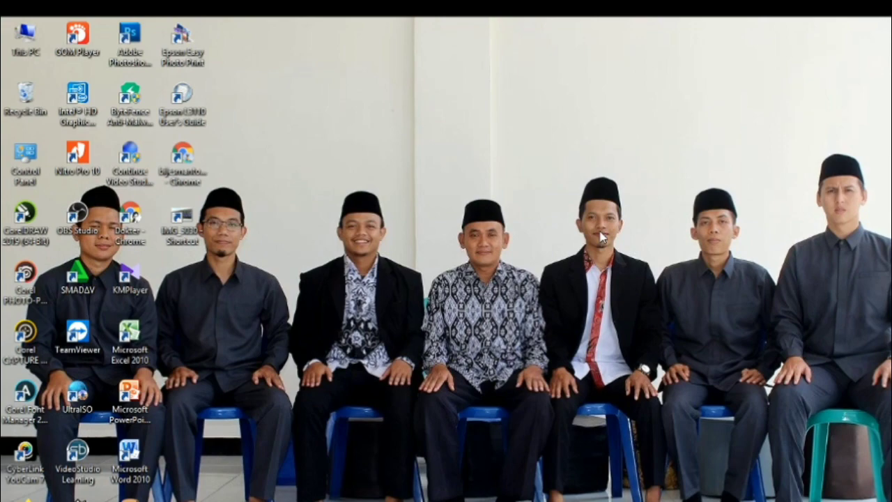